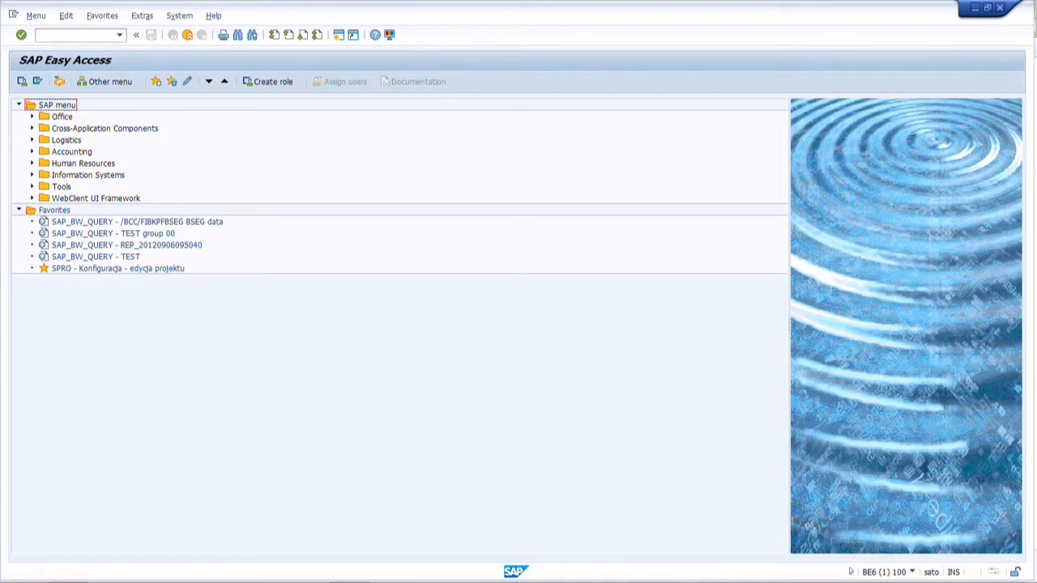
# - Open the SHDB transaction recorder and start a new recording named MM02 for transaction MM02
pyautogui.click(70, 34)
pyautogui.write('SHDB')
pyautogui.press('Return')
pyautogui.click(41, 83)
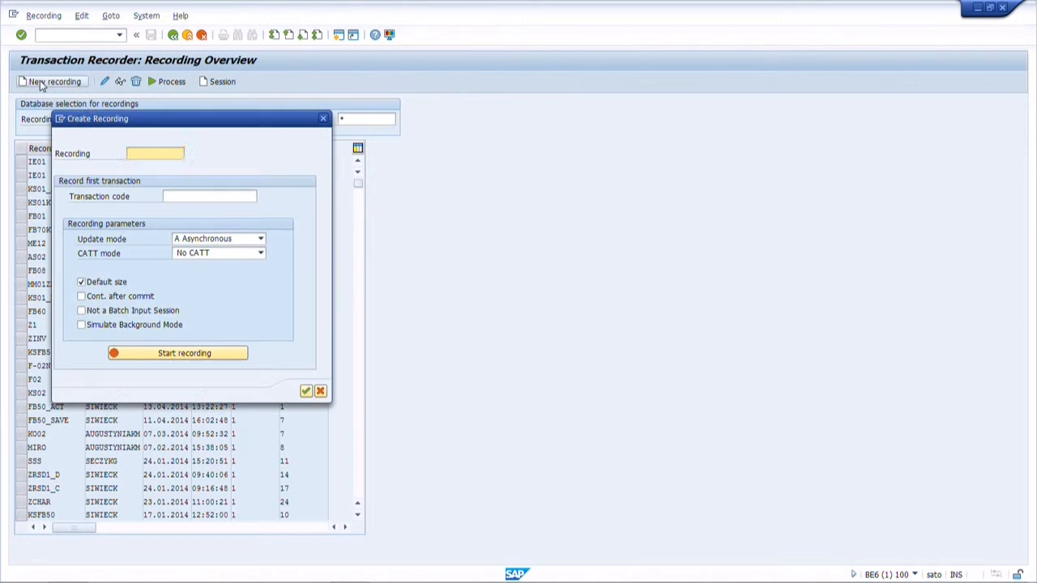
pyautogui.write('MM')
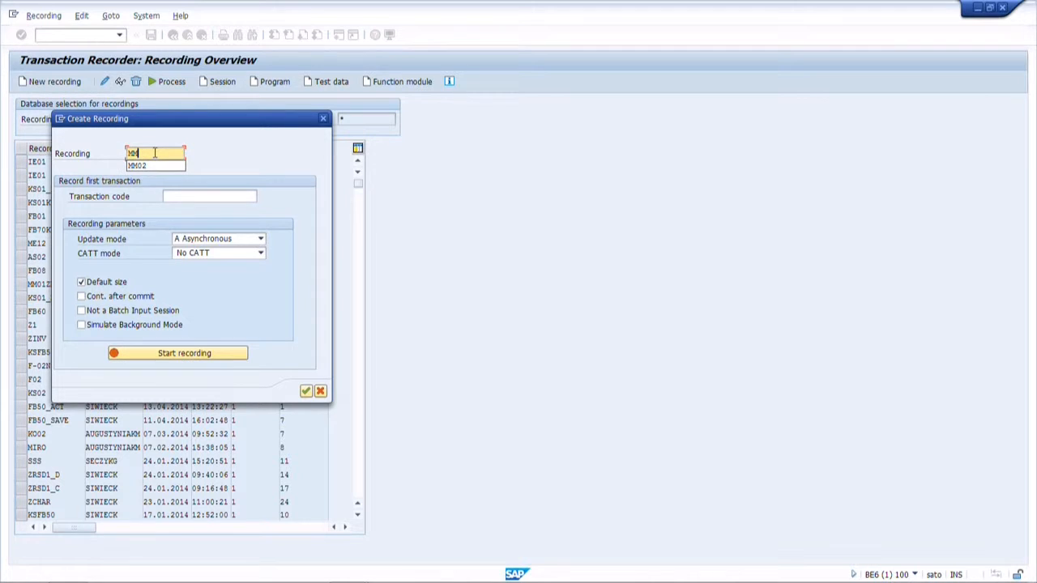
pyautogui.write('02')
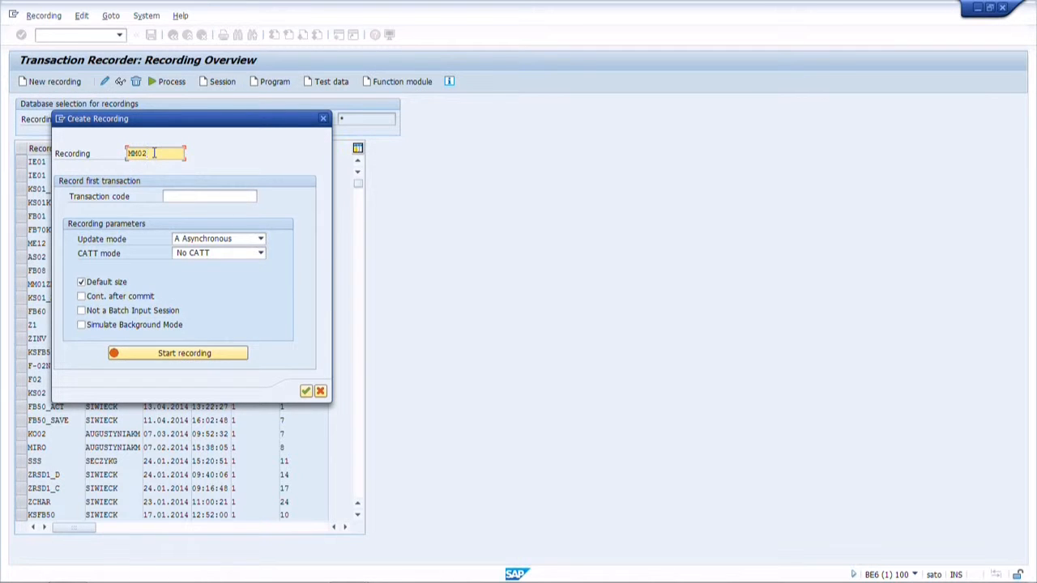
pyautogui.click(177, 196)
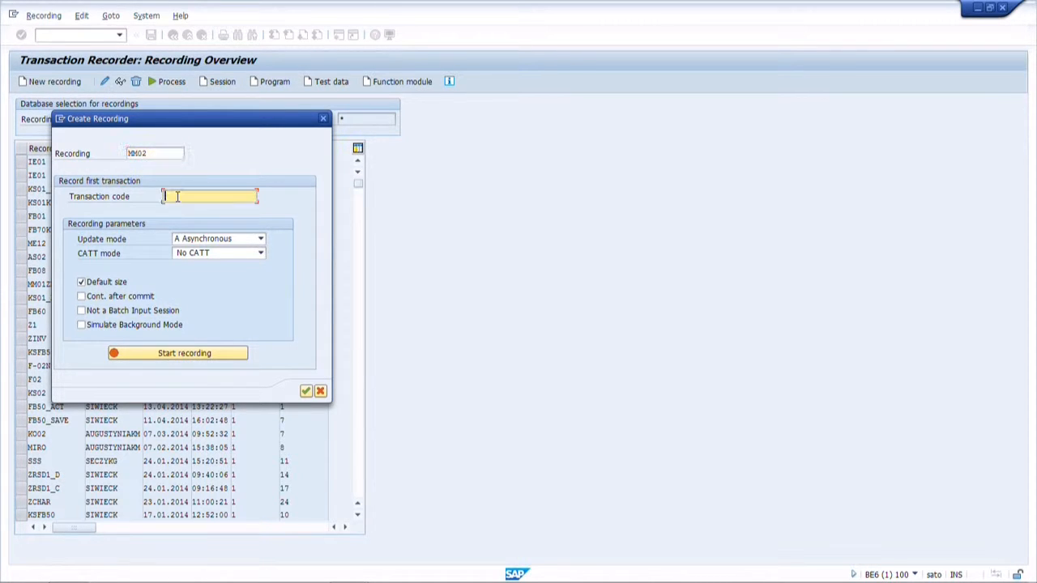
pyautogui.write('MM')
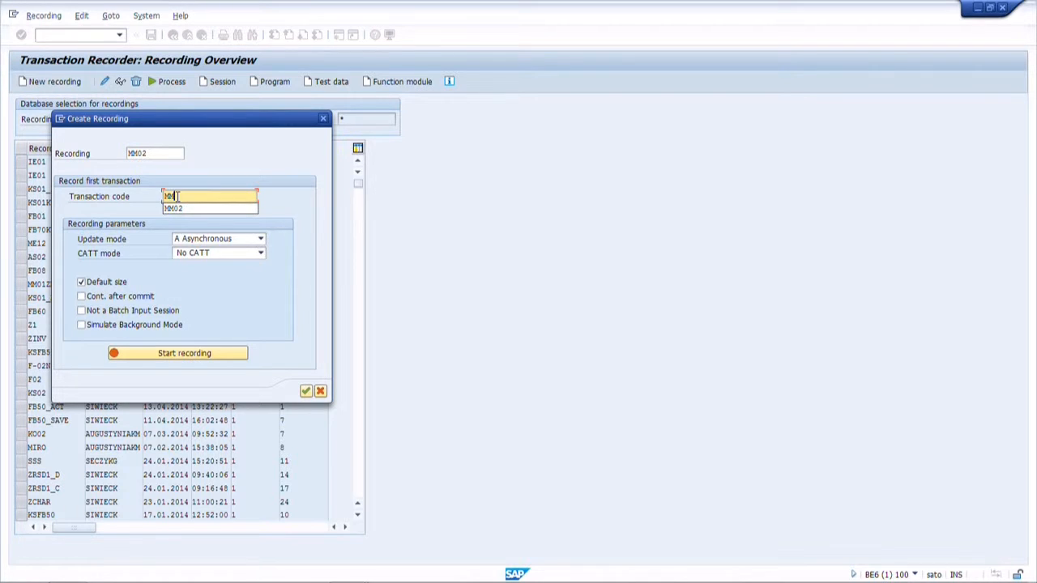
pyautogui.write('02')
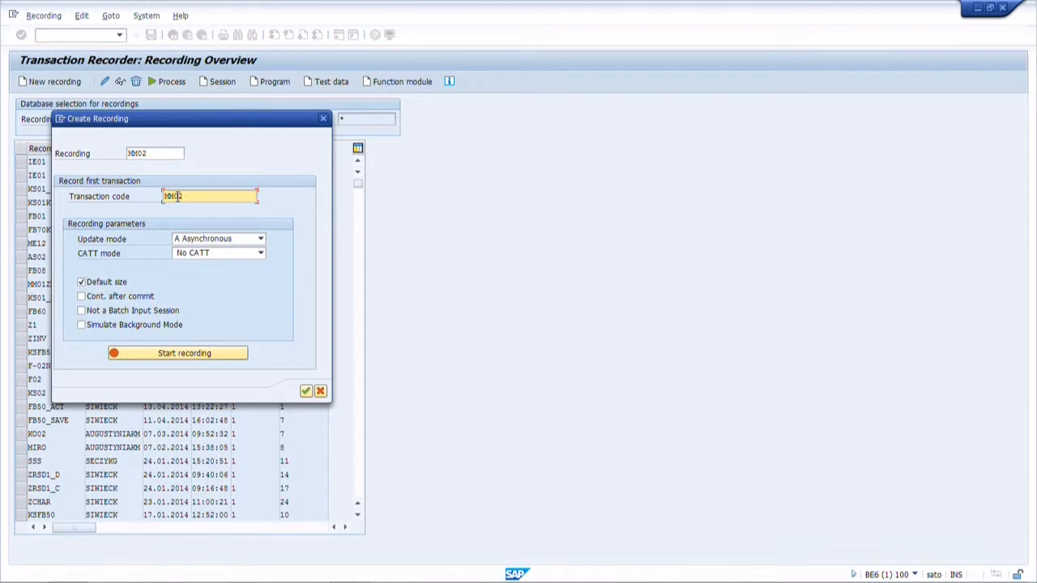
pyautogui.press('Return')
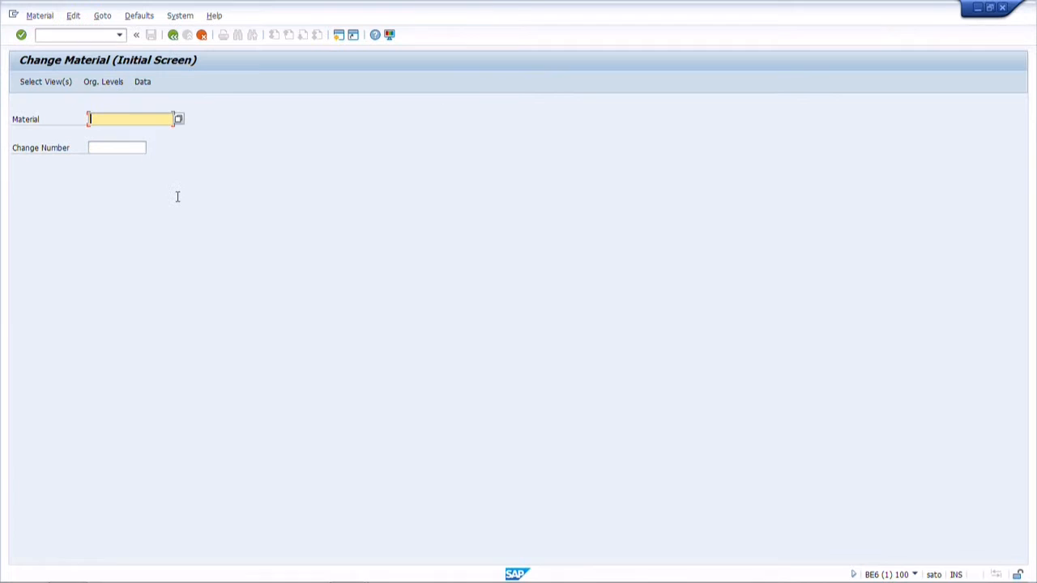
# - Open material EI_MAT99 in MM02 with the Basic Data 1 view
pyautogui.press('BackSpace')
pyautogui.click(123, 134)
pyautogui.press('Return')
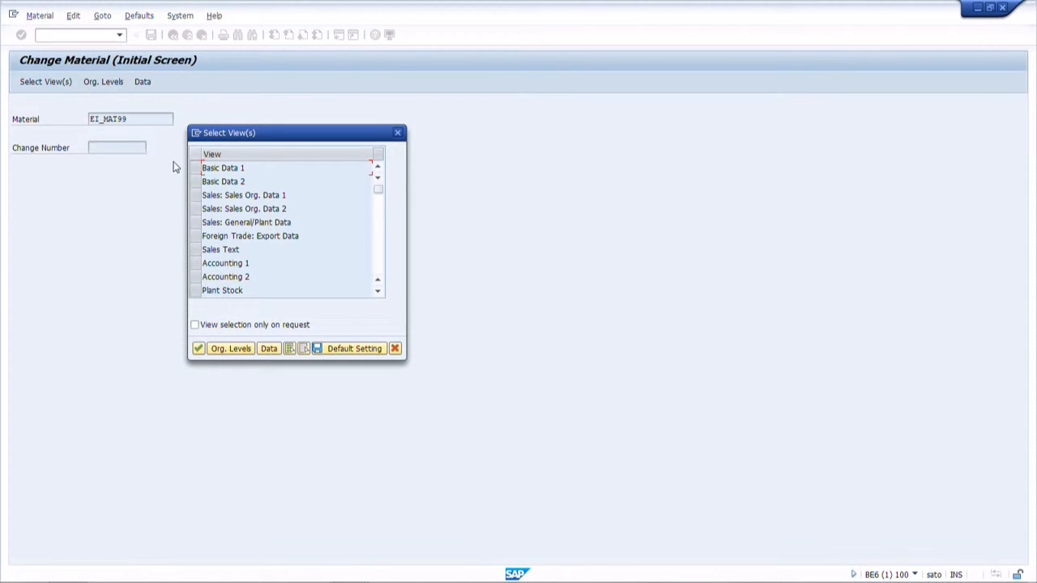
pyautogui.click(199, 168)
pyautogui.click(198, 348)
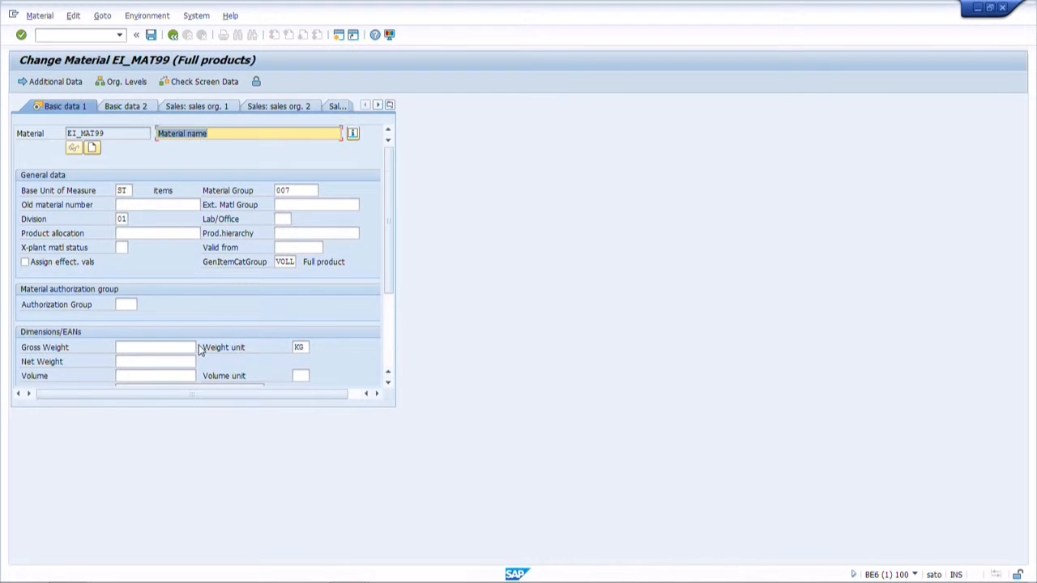
# - Replace the material description with 'Changed name' and save the material
pyautogui.doubleClick(190, 135)
pyautogui.moveTo(190, 135); pyautogui.dragTo(153, 137)
pyautogui.write('Changed name')
pyautogui.press('Return')
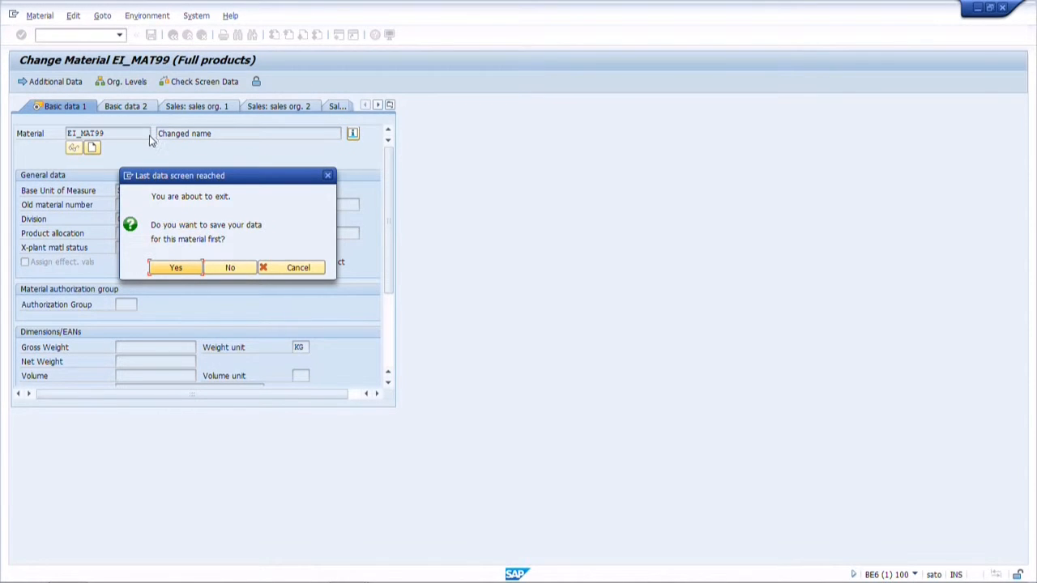
pyautogui.click(171, 271)
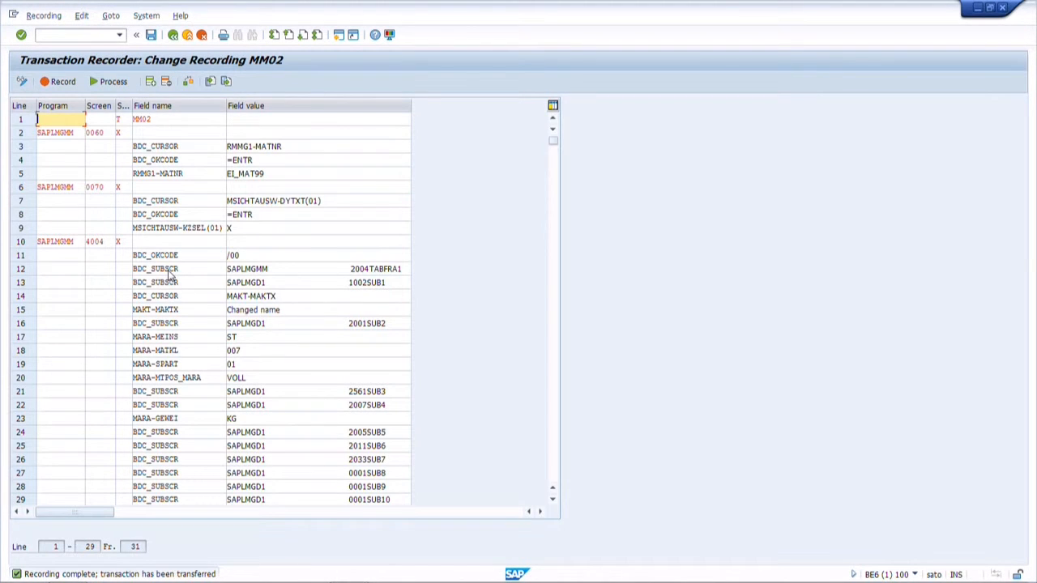
# - Export the MM02 recording to the Desktop as bdc_recording_MM02.txt
pyautogui.click(550, 203)
pyautogui.click(551, 203)
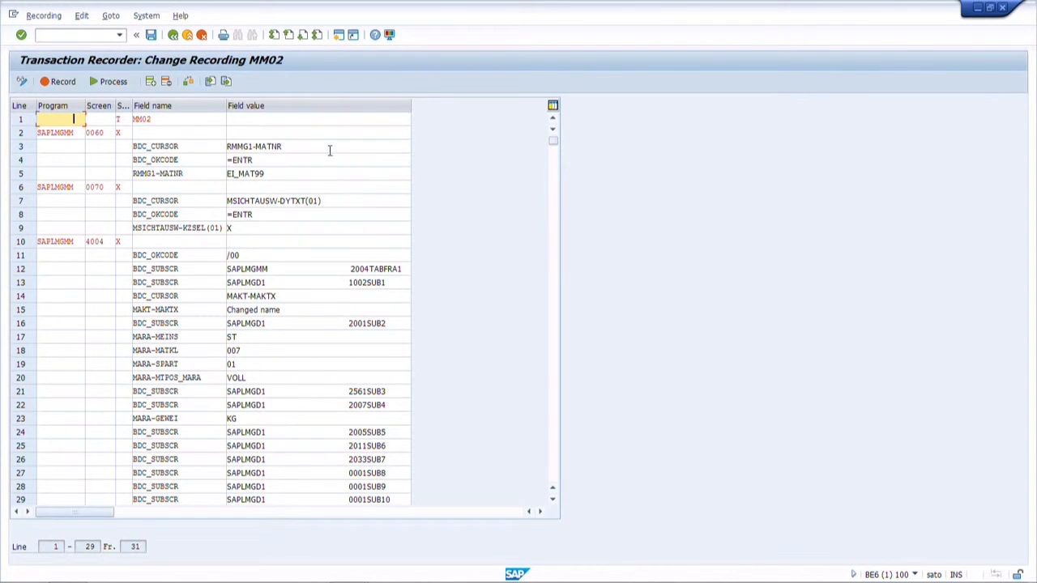
pyautogui.click(226, 81)
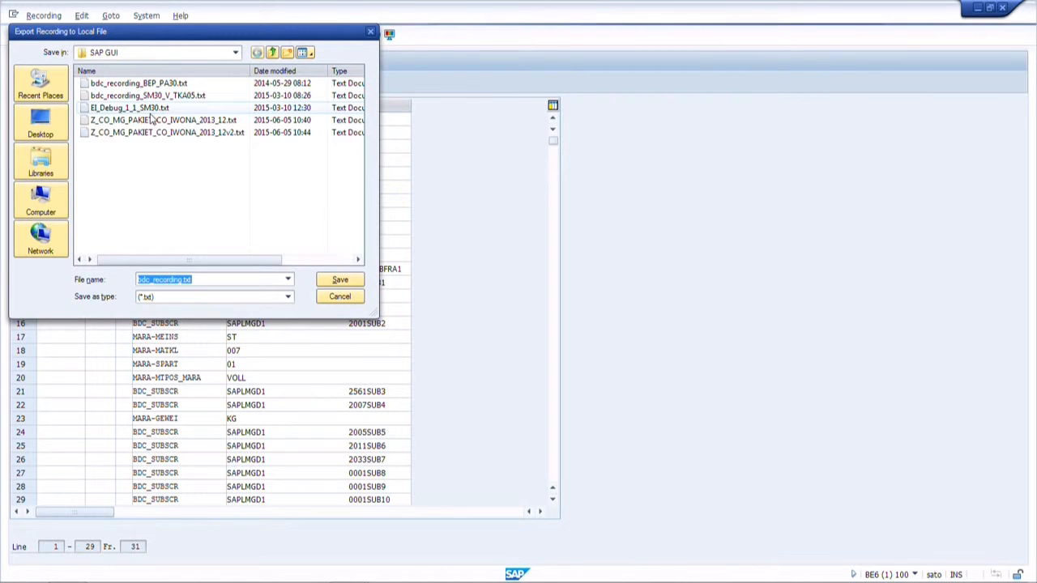
pyautogui.click(40, 122)
pyautogui.click(185, 279)
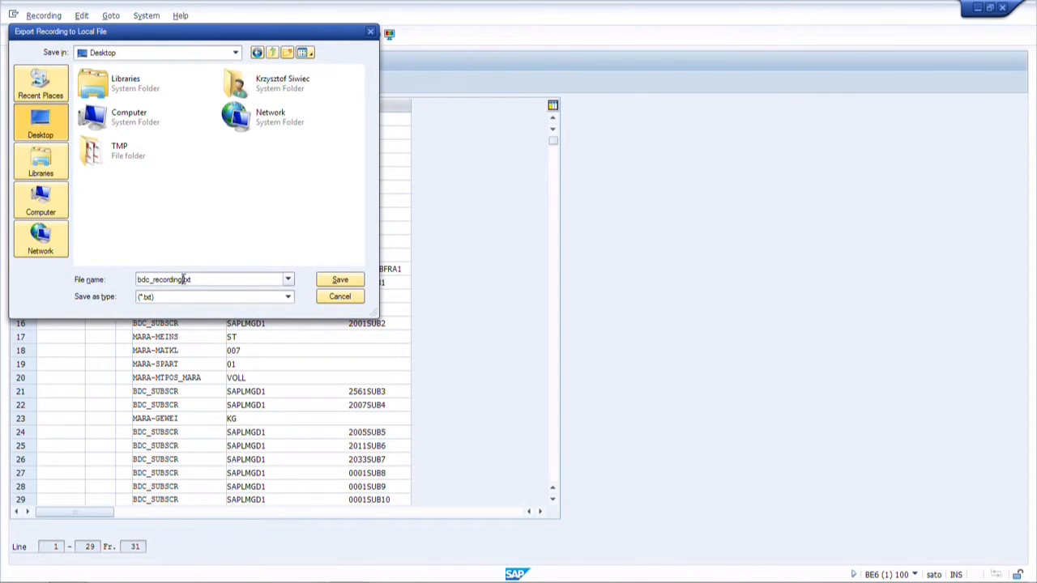
pyautogui.write('_MM02')
pyautogui.press('Return')
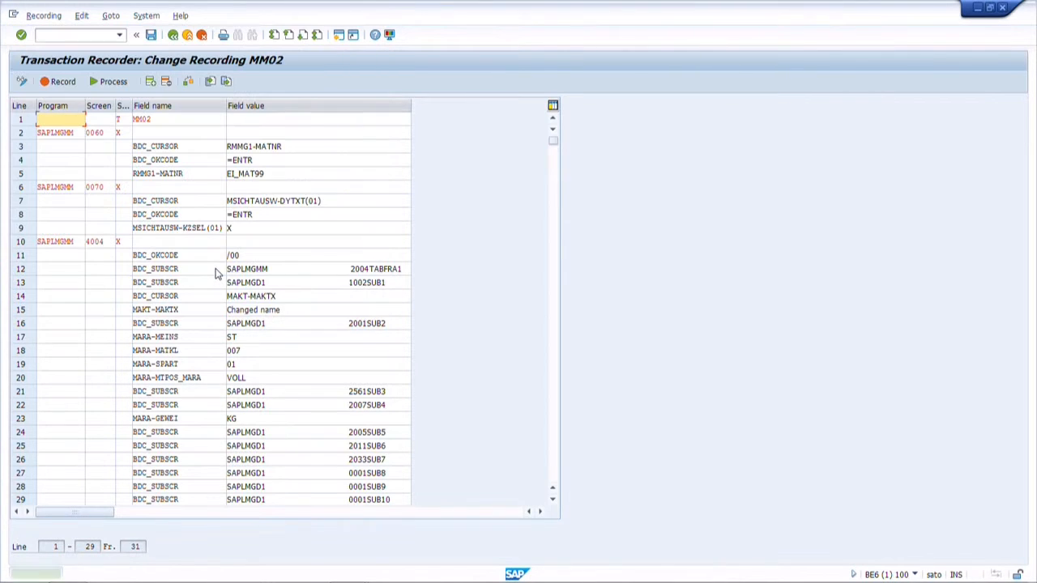
# - Inspect the recording's =YES entry on line 31, then leave the editor without saving
pyautogui.click(552, 277)
pyautogui.moveTo(254, 132); pyautogui.dragTo(211, 132)
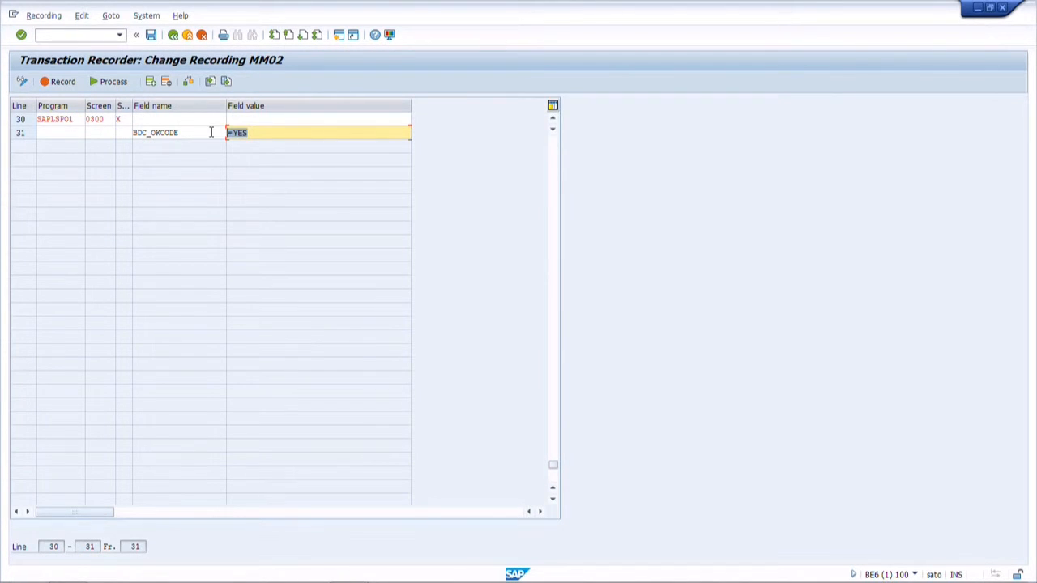
pyautogui.click(552, 122)
pyautogui.click(553, 121)
pyautogui.click(552, 122)
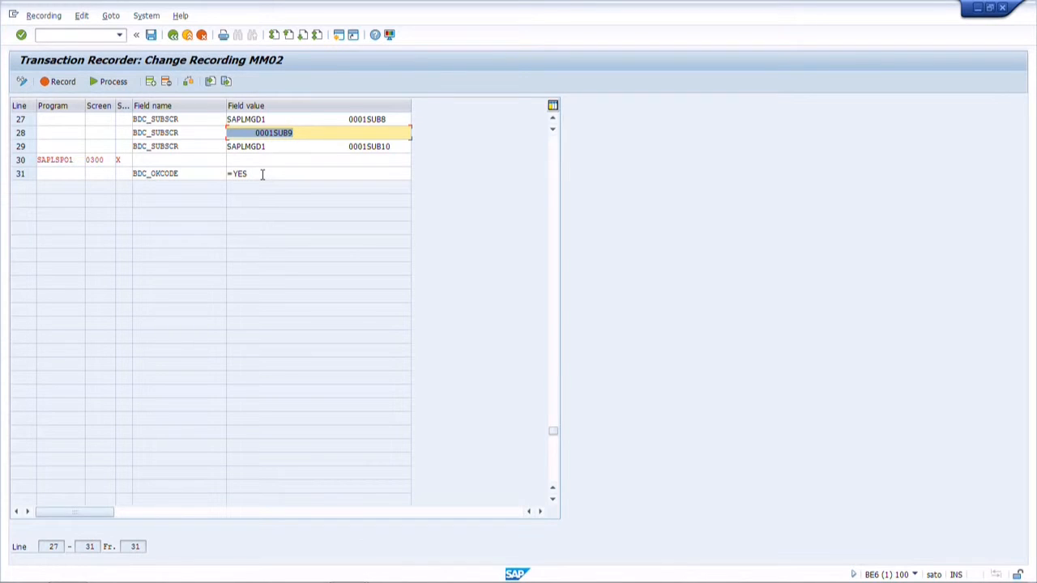
pyautogui.click(172, 37)
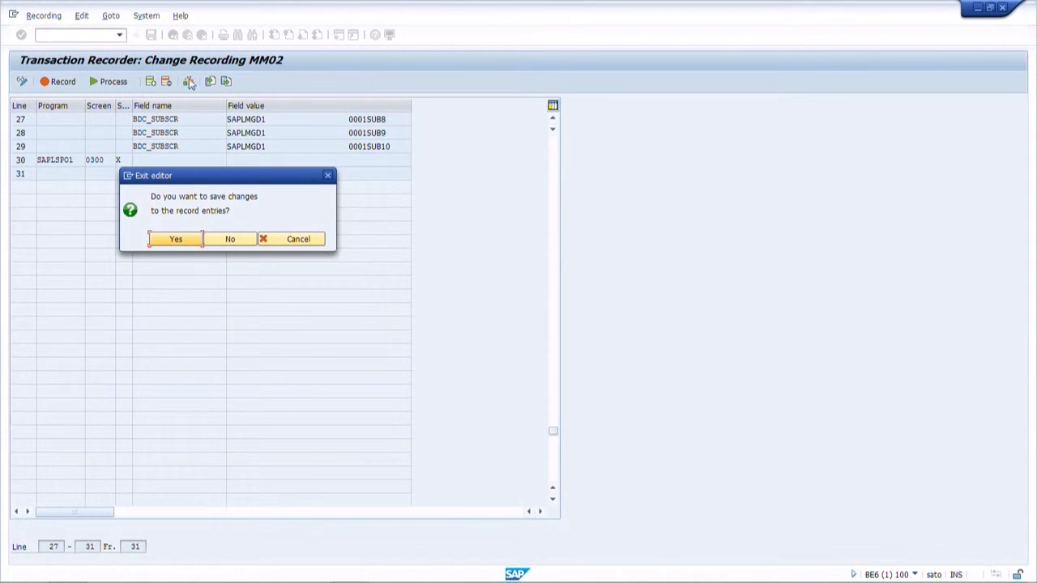
pyautogui.click(230, 241)
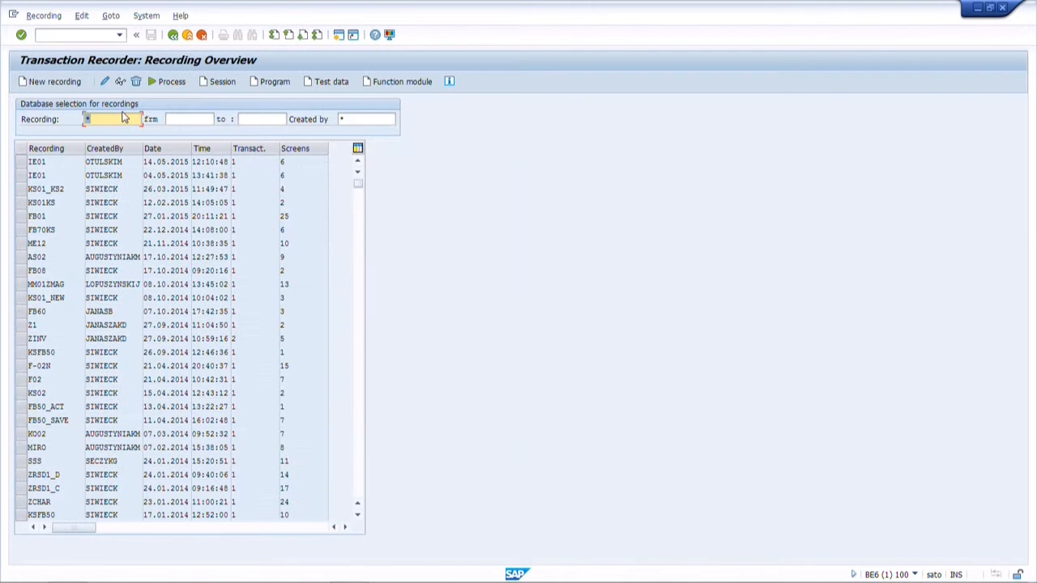
# - Start a new recording MR21 for transaction MR21 and enter plant 0001 in the header
pyautogui.click(69, 85)
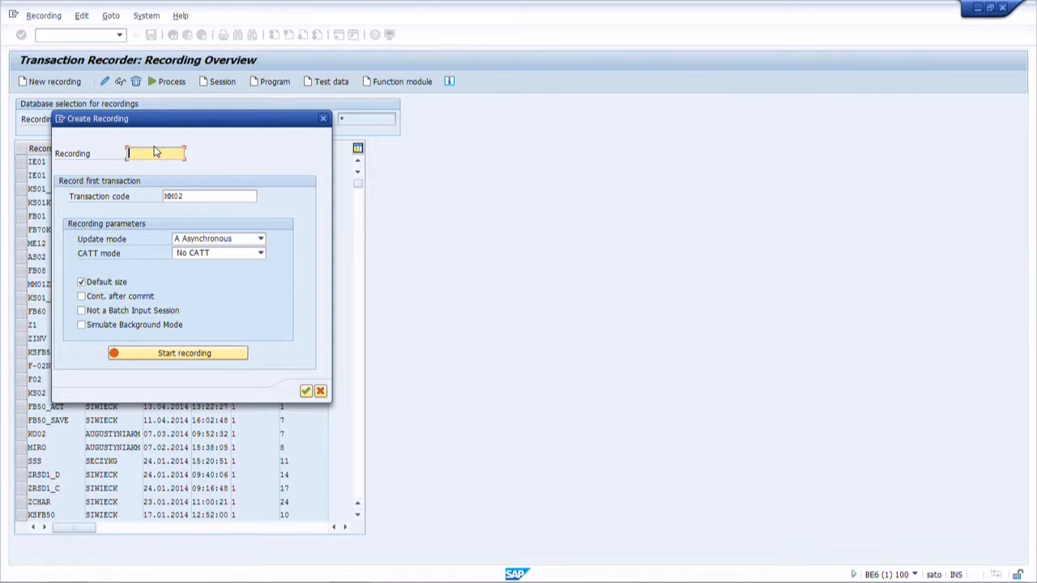
pyautogui.write('MR')
pyautogui.press('Tab')
pyautogui.write('MMR21')
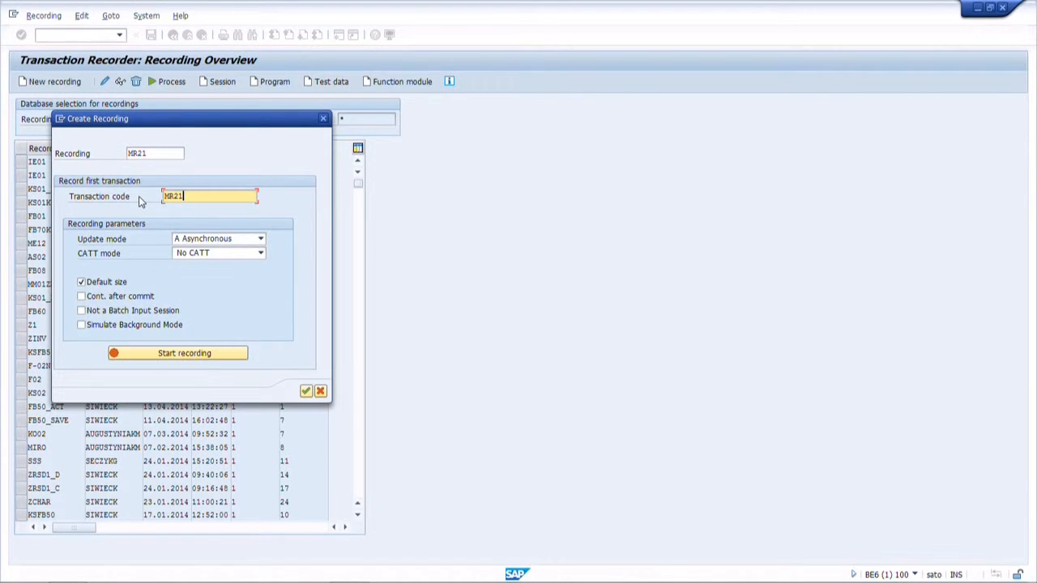
pyautogui.press('Return')
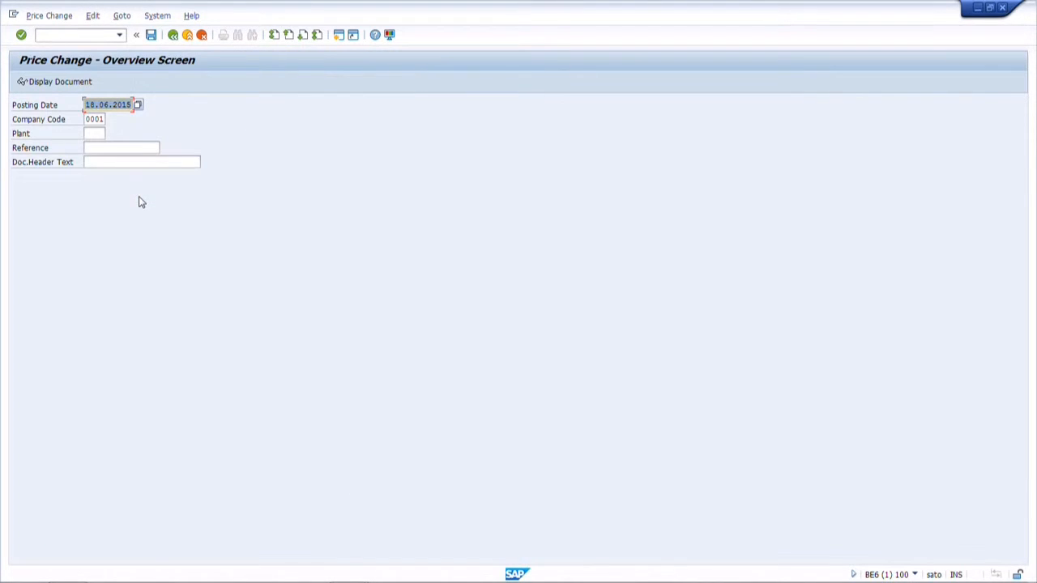
pyautogui.click(97, 135)
pyautogui.write('0001')
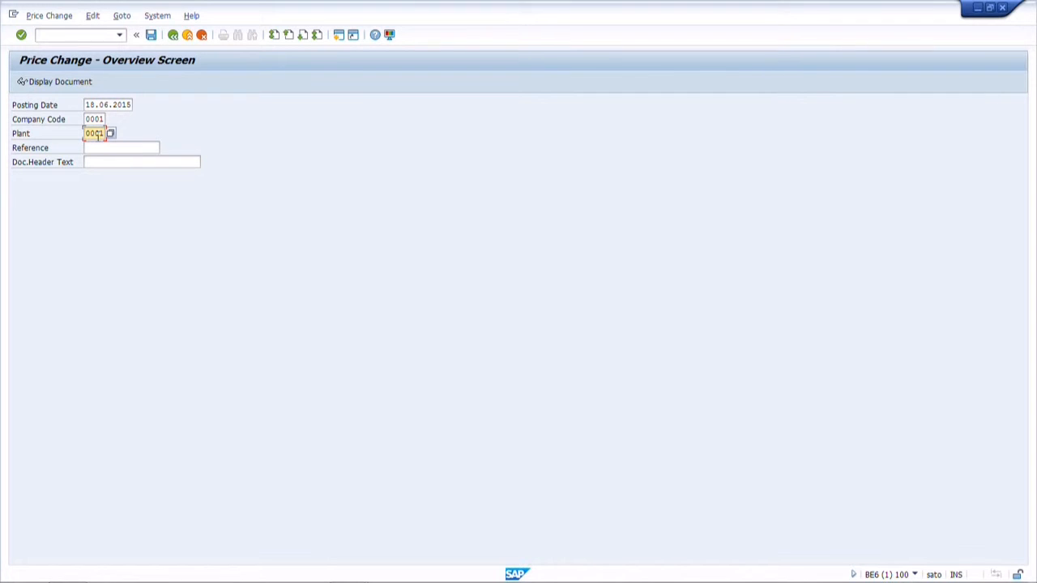
pyautogui.click(102, 119)
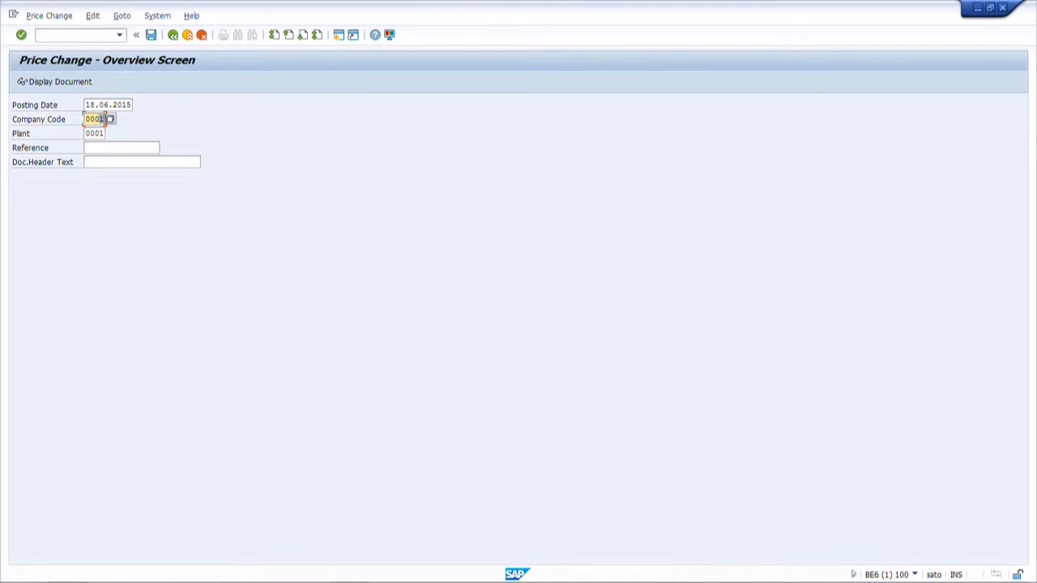
pyautogui.click(127, 106)
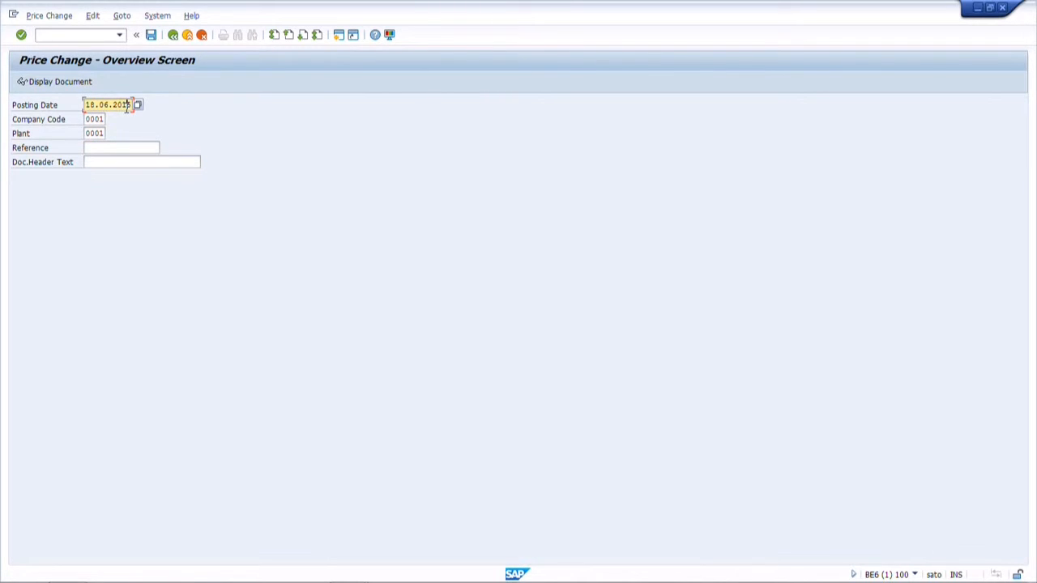
pyautogui.press('Return')
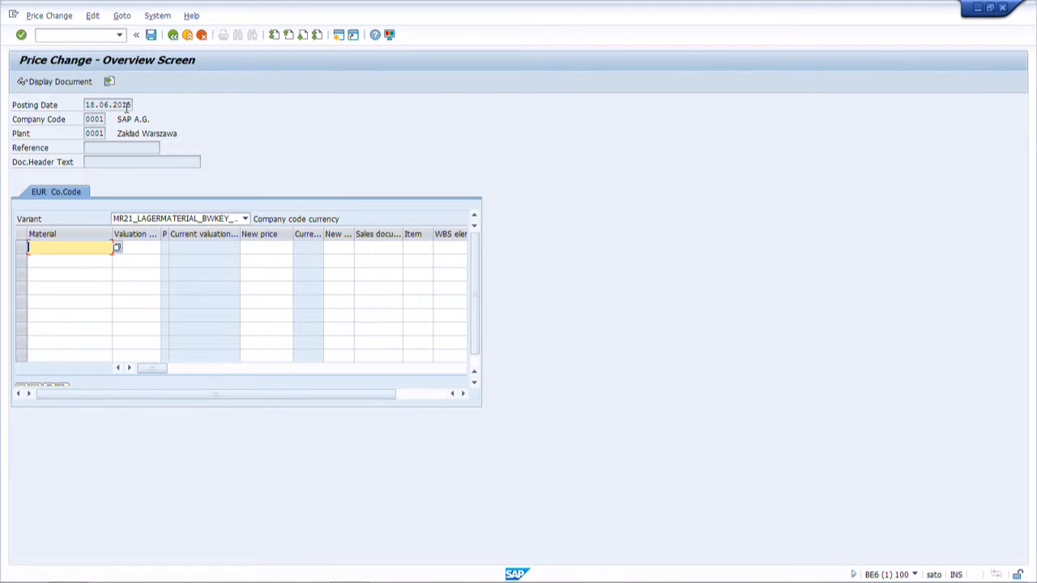
# - Set material EI_MAT91's new price to 200 and save the price change
pyautogui.click(65, 260)
pyautogui.press('Return')
pyautogui.moveTo(255, 248); pyautogui.dragTo(235, 248)
pyautogui.write('200')
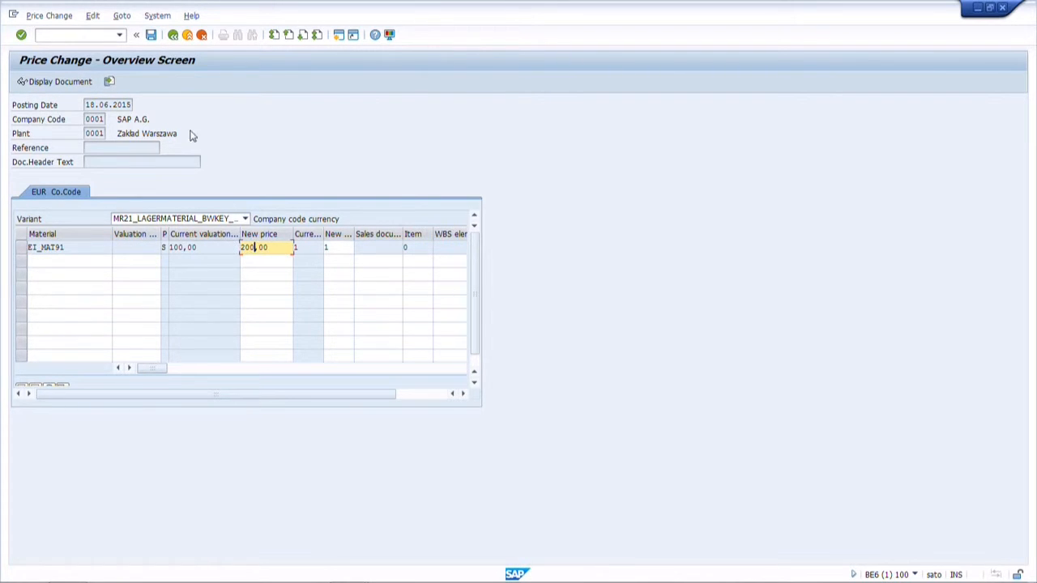
pyautogui.click(150, 35)
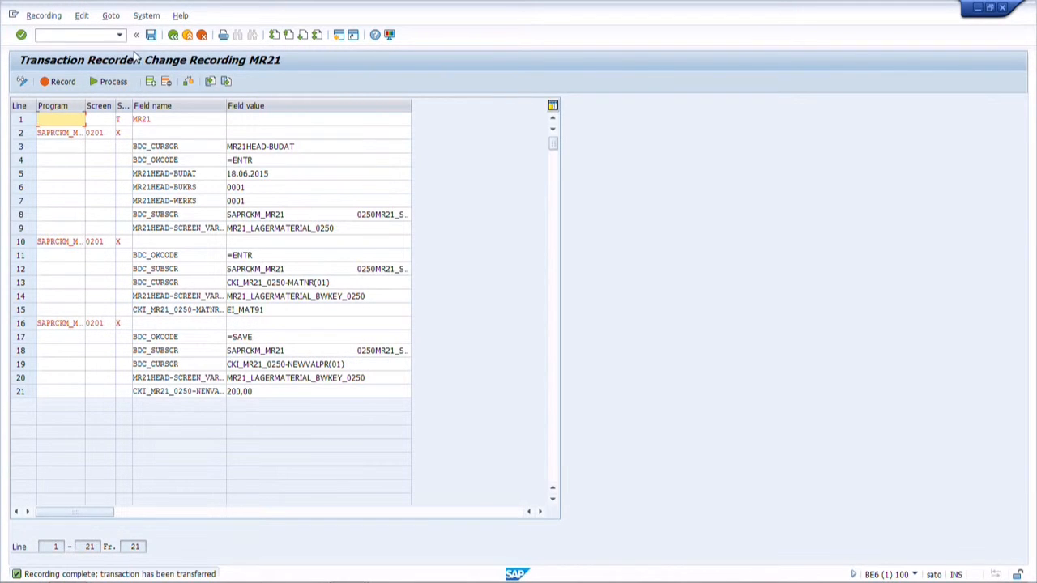
# - Export the MR21 recording as bdc_recording_MR21.txt and exit the editor without saving
pyautogui.click(226, 82)
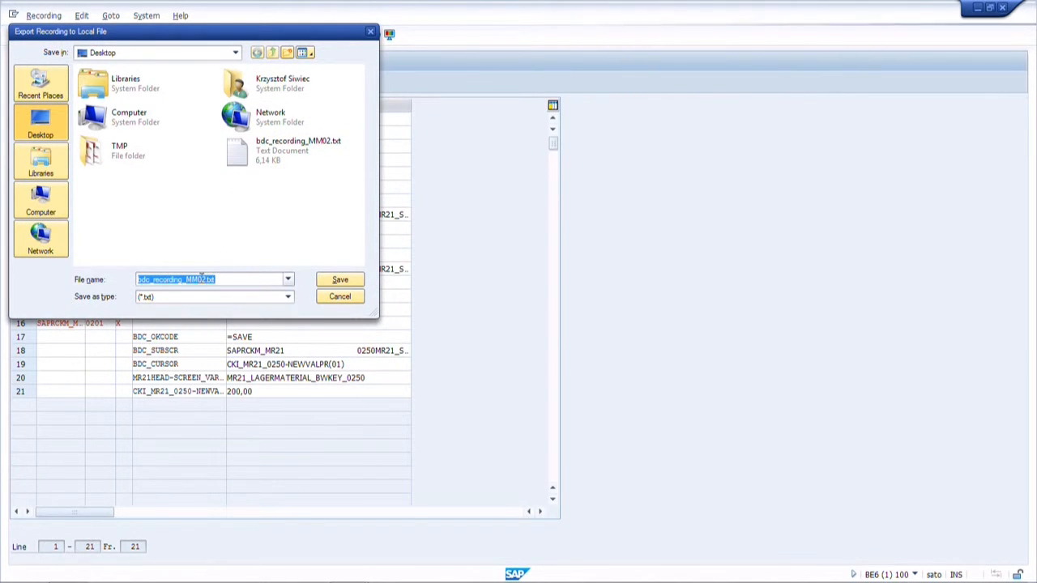
pyautogui.moveTo(205, 279); pyautogui.dragTo(185, 280)
pyautogui.write('MR21')
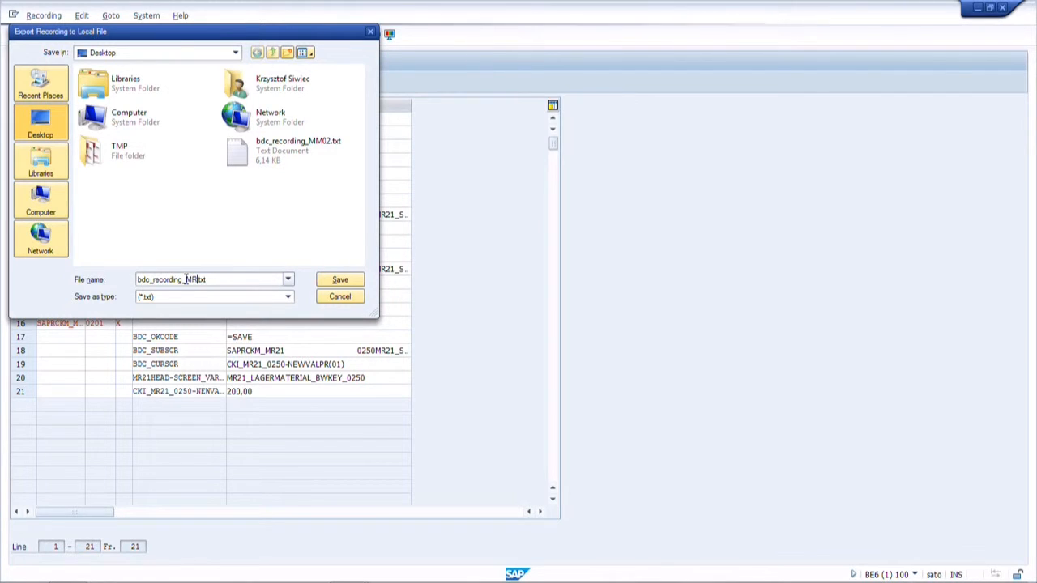
pyautogui.click(328, 282)
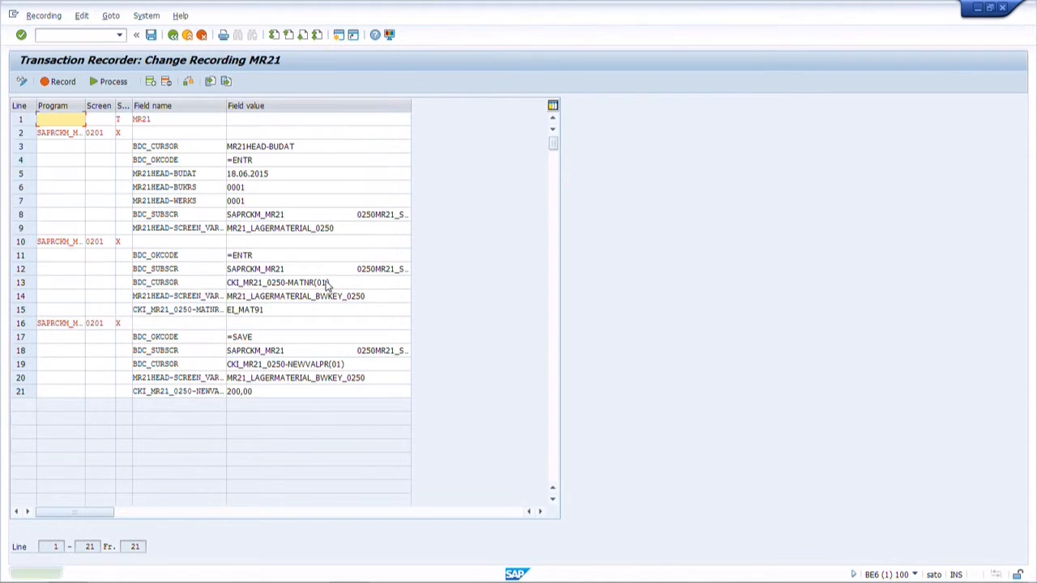
pyautogui.click(173, 36)
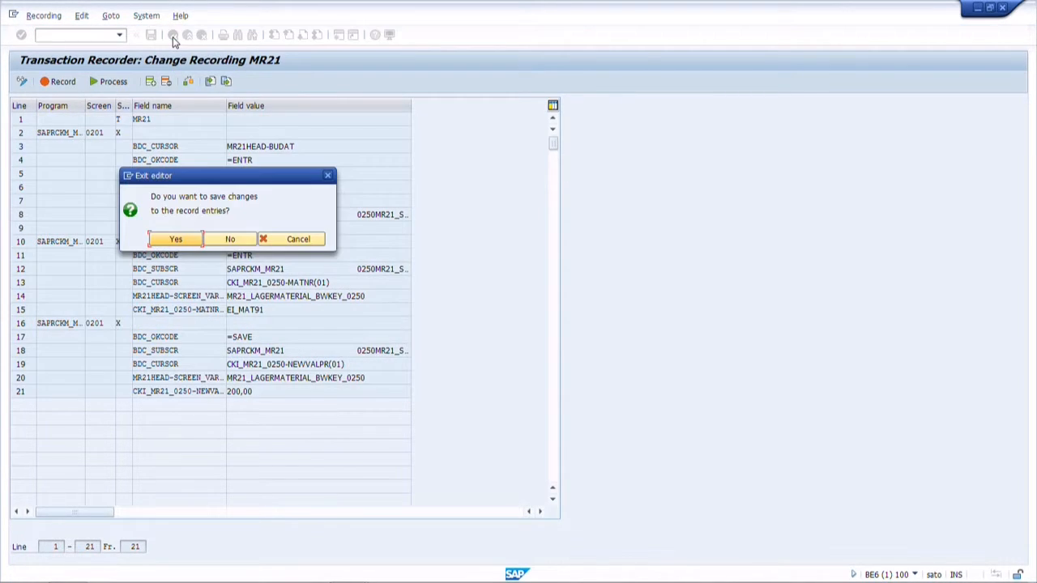
pyautogui.click(273, 242)
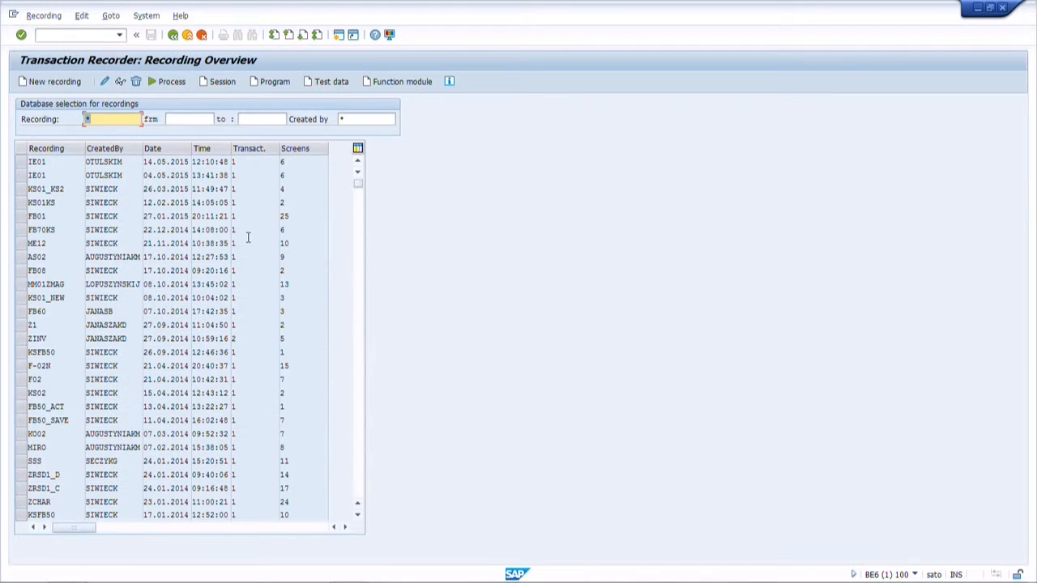
# - Record a new 'mr21' MR21 run that loads material EI_MAT91's prices, then cancel without posting
pyautogui.click(63, 84)
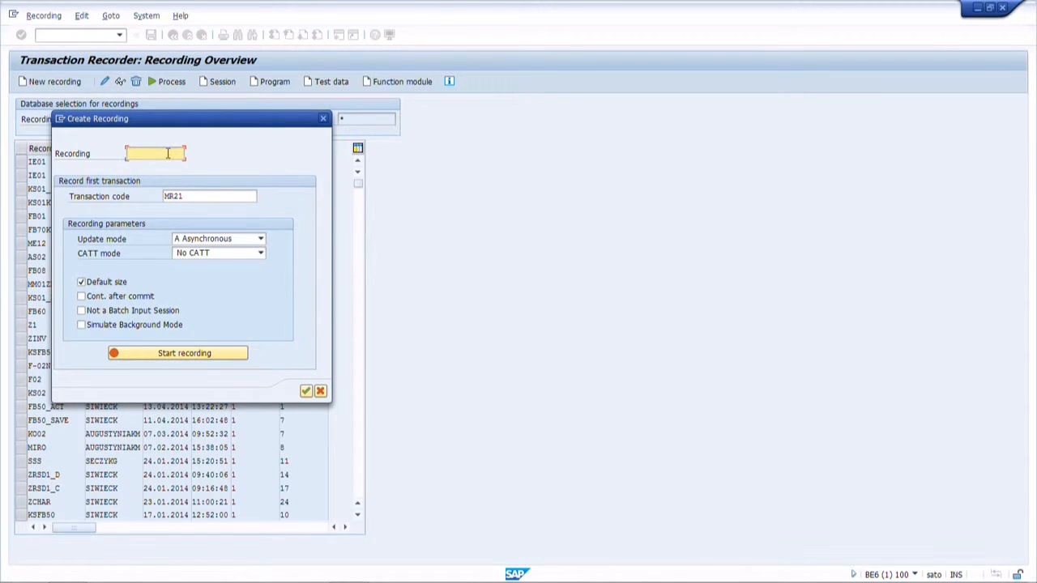
pyautogui.write('mr21')
pyautogui.press('Return')
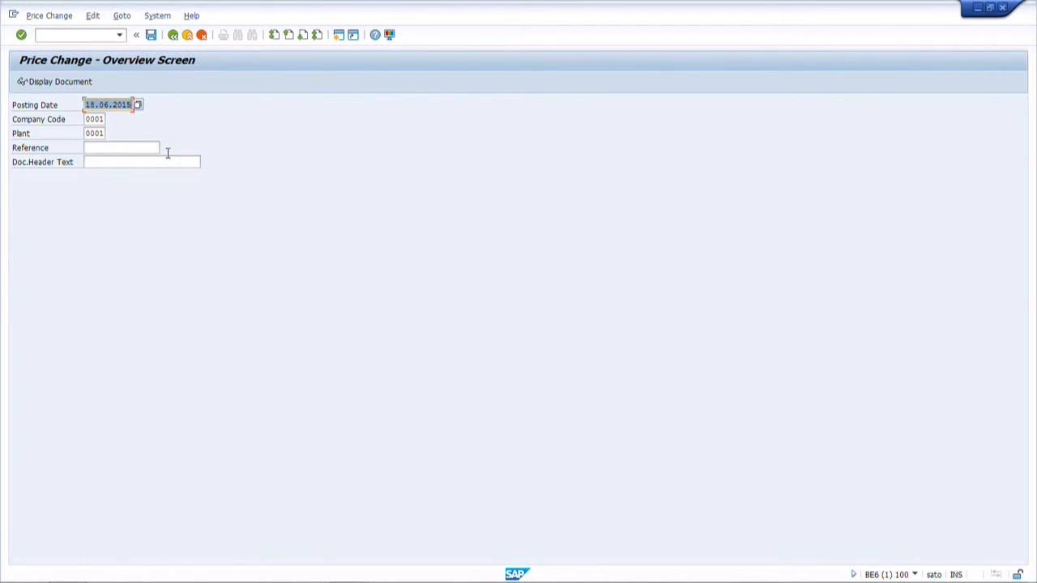
pyautogui.press('Return')
pyautogui.press('BackSpace')
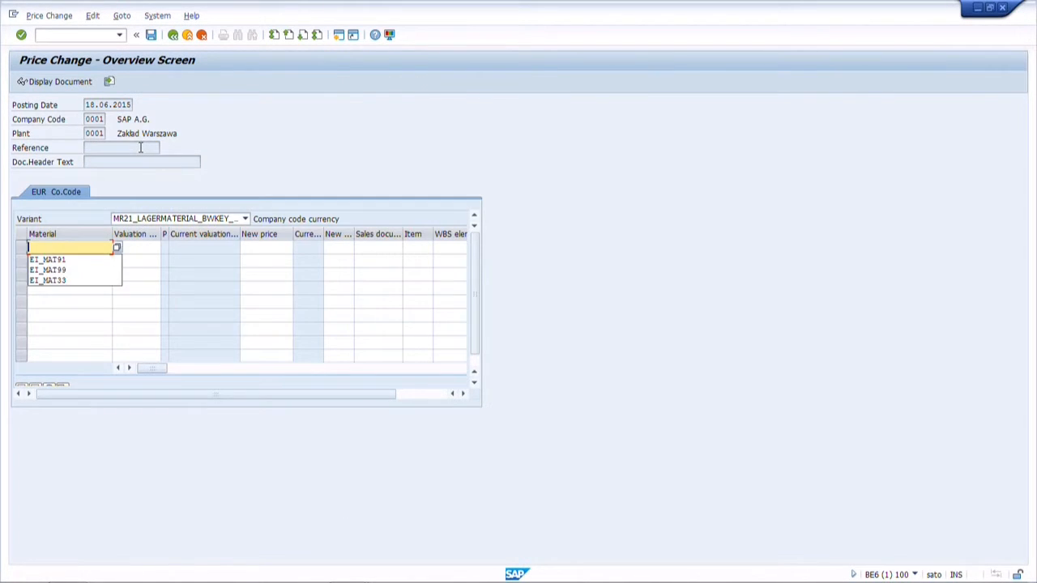
pyautogui.click(73, 259)
pyautogui.press('Return')
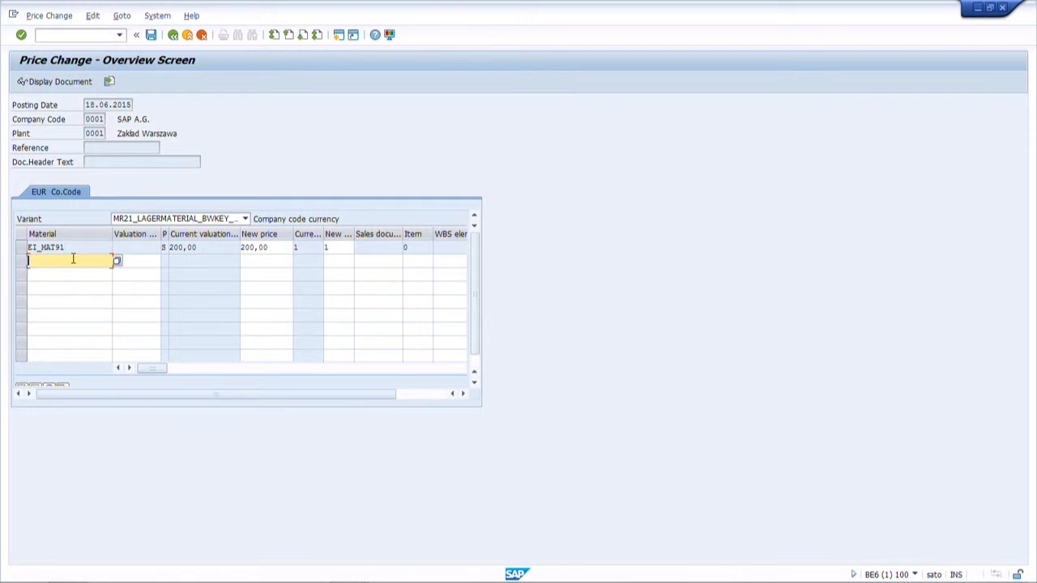
pyautogui.click(245, 249)
pyautogui.click(202, 35)
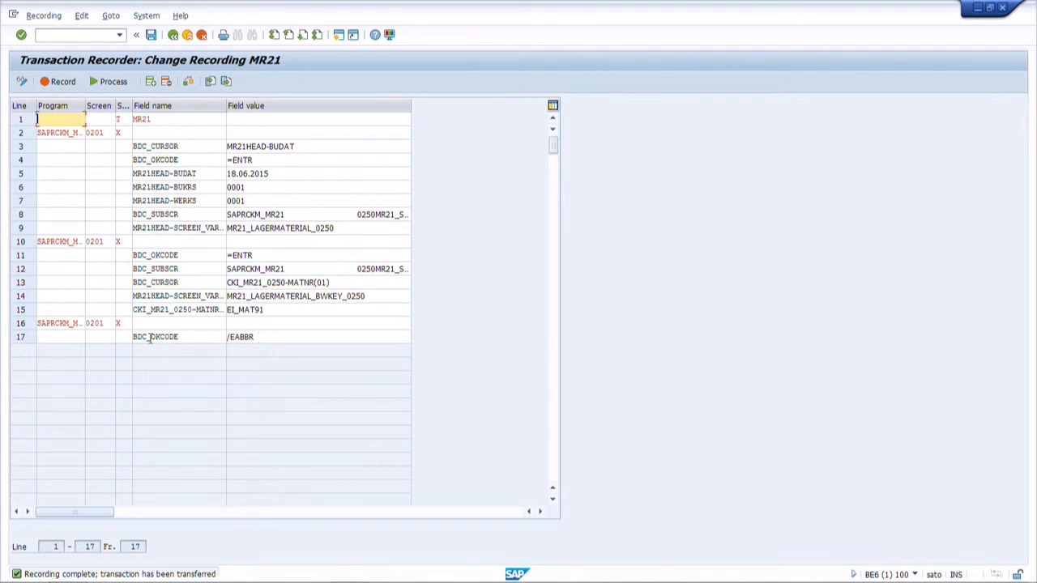
# - Export the new recording as bdc_recording_MR21_test.txt
pyautogui.click(226, 81)
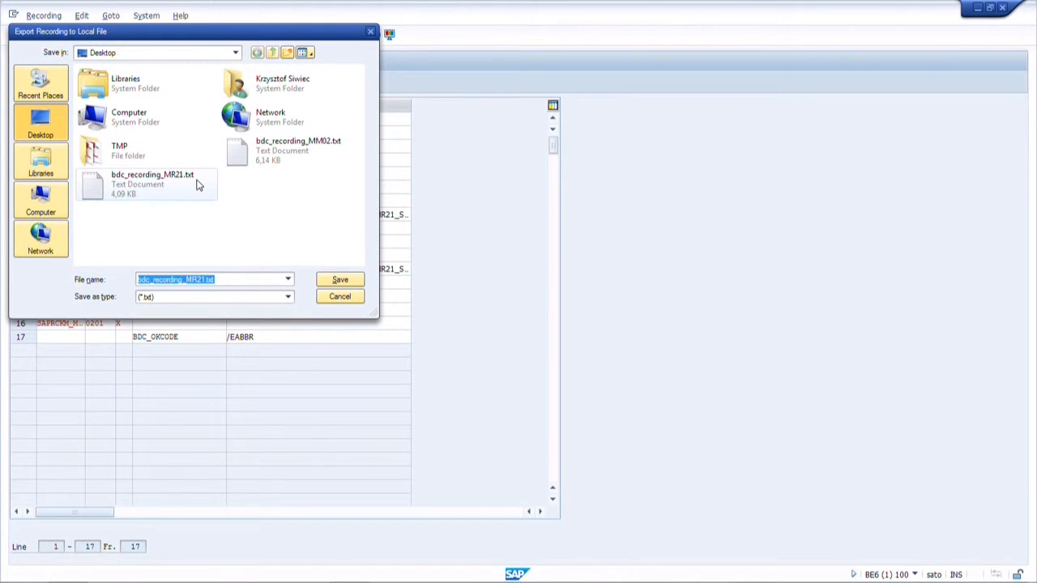
pyautogui.click(198, 181)
pyautogui.click(210, 278)
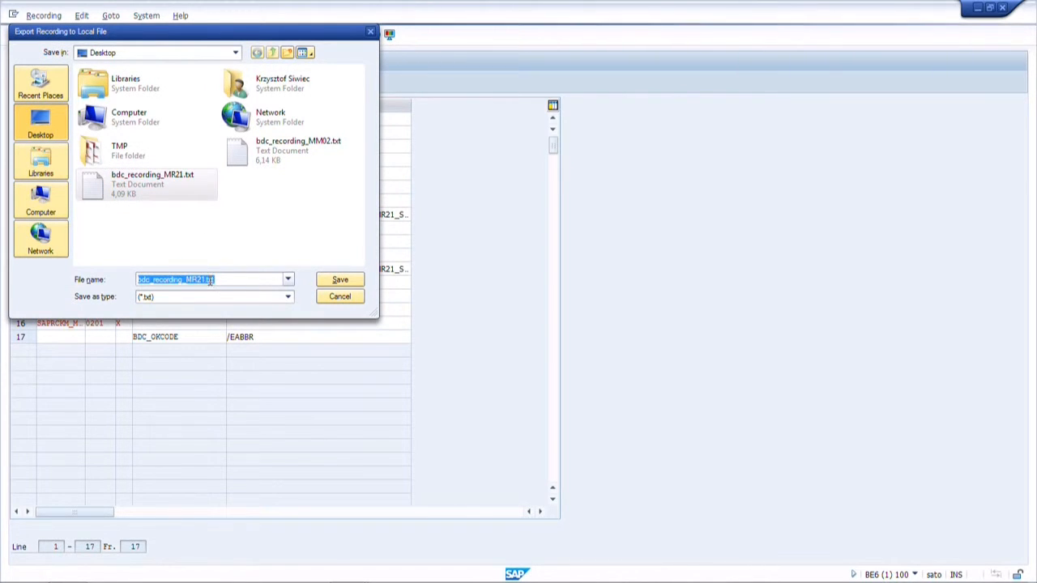
pyautogui.click(214, 278)
pyautogui.write('_test')
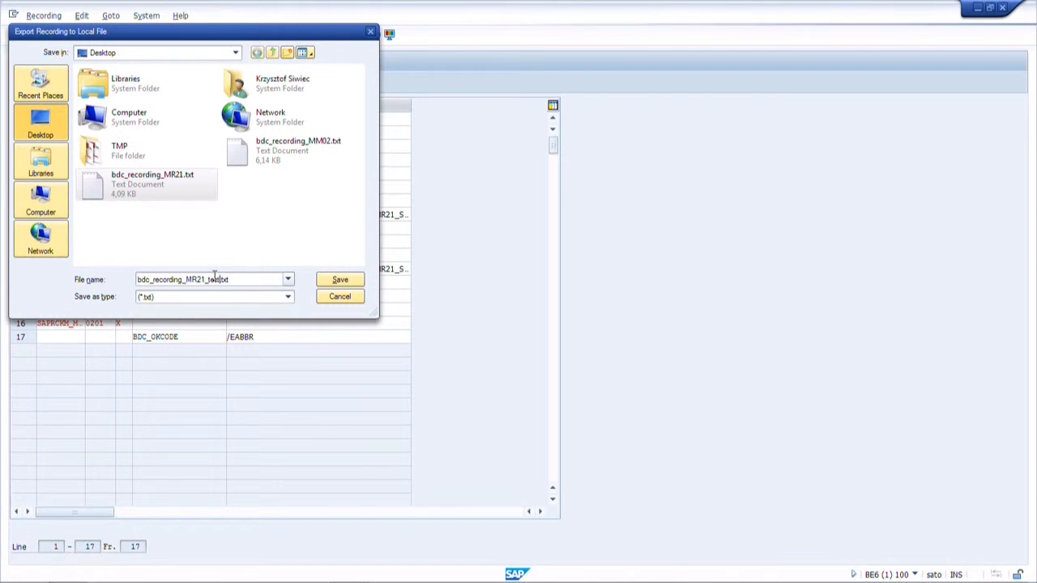
pyautogui.press('Return')
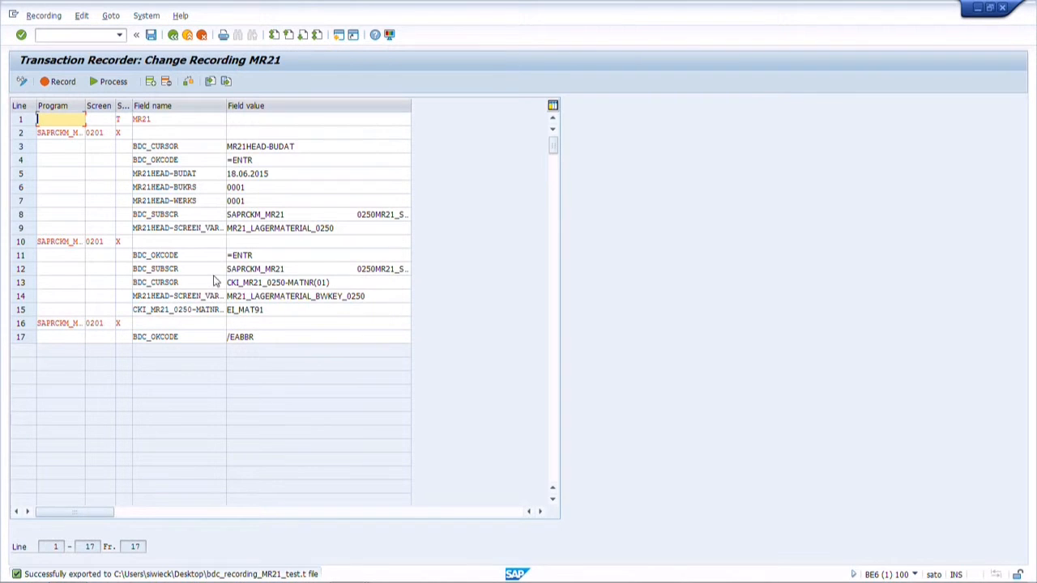
# - Close the SAP session, confirm log off, and close the video folder window
pyautogui.click(1003, 9)
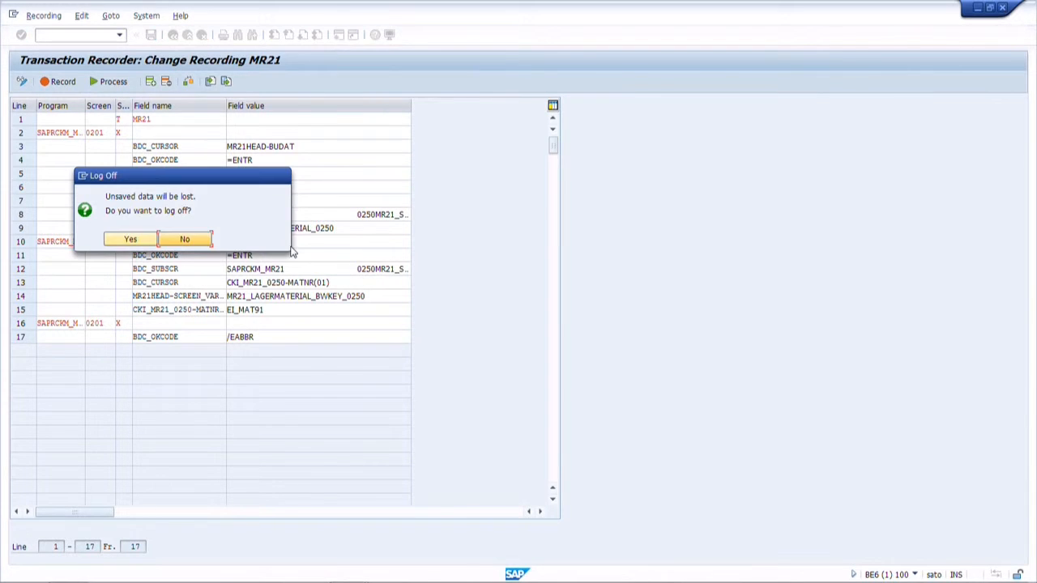
pyautogui.click(144, 243)
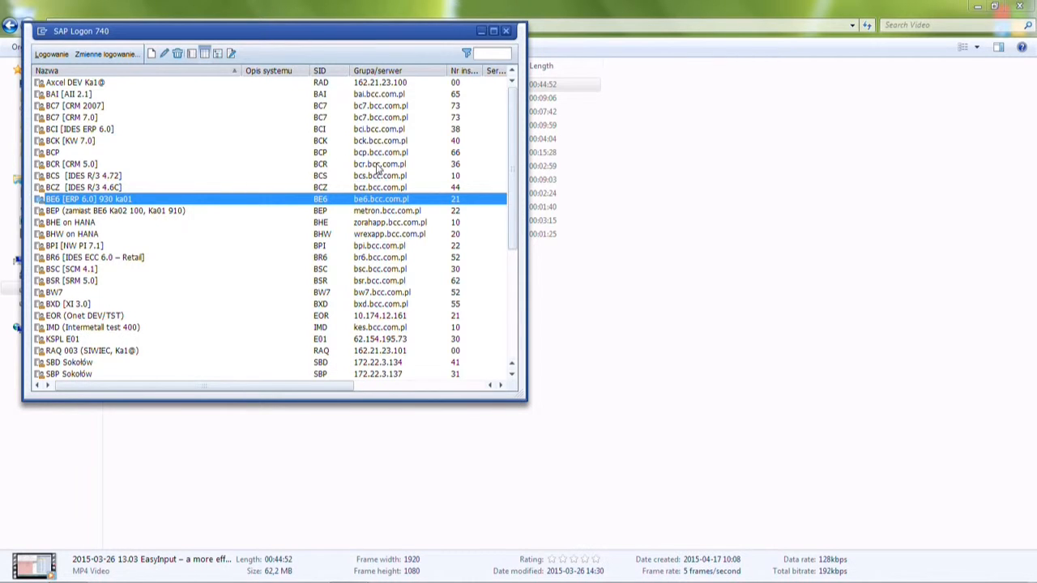
pyautogui.click(1020, 5)
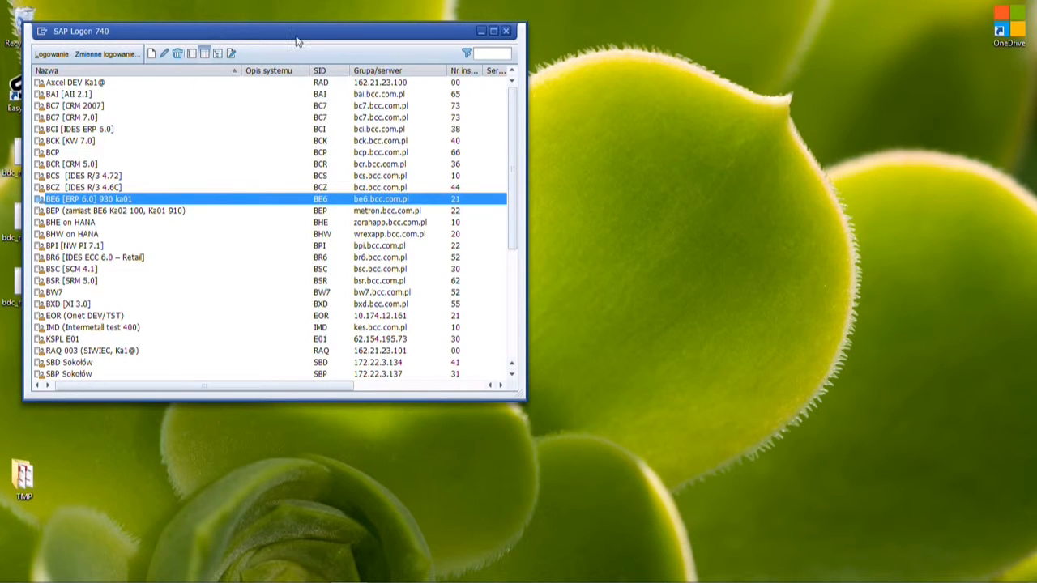
# - Close SAP Logon, open the EasyInput workbook, and create a new EI workbook from the template
pyautogui.click(505, 30)
pyautogui.doubleClick(25, 91)
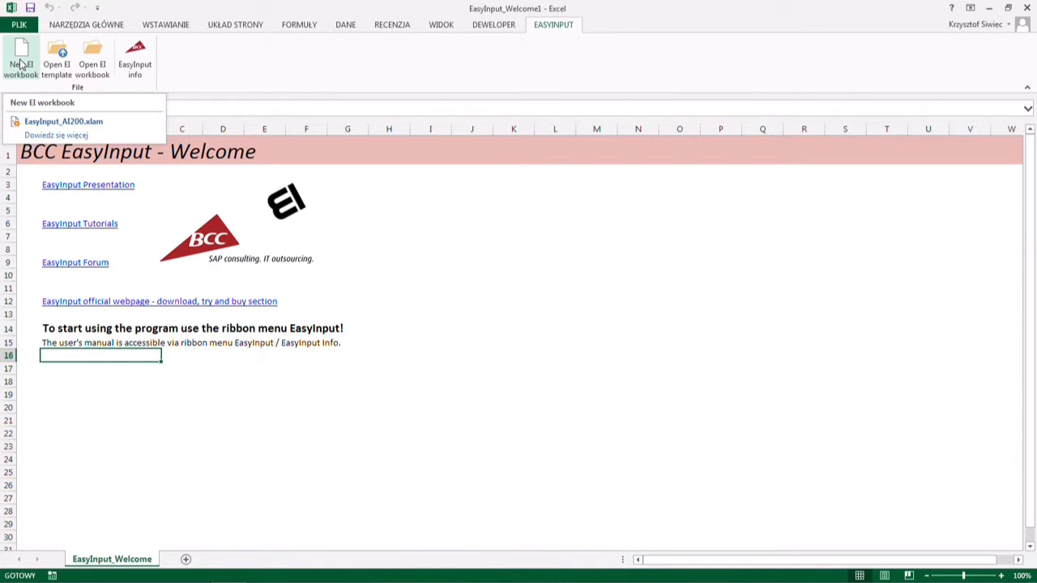
pyautogui.click(21, 63)
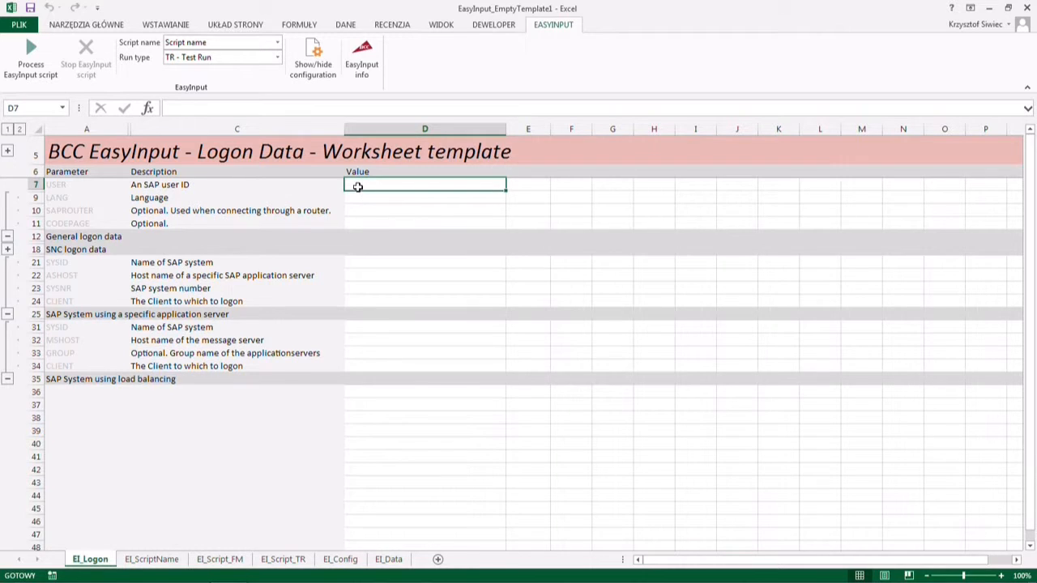
# - Fill D7 with the SAP user ID and D21–D24 with BE6, be6.bcc.com.pl, 21 and 100
pyautogui.write('siwieck')
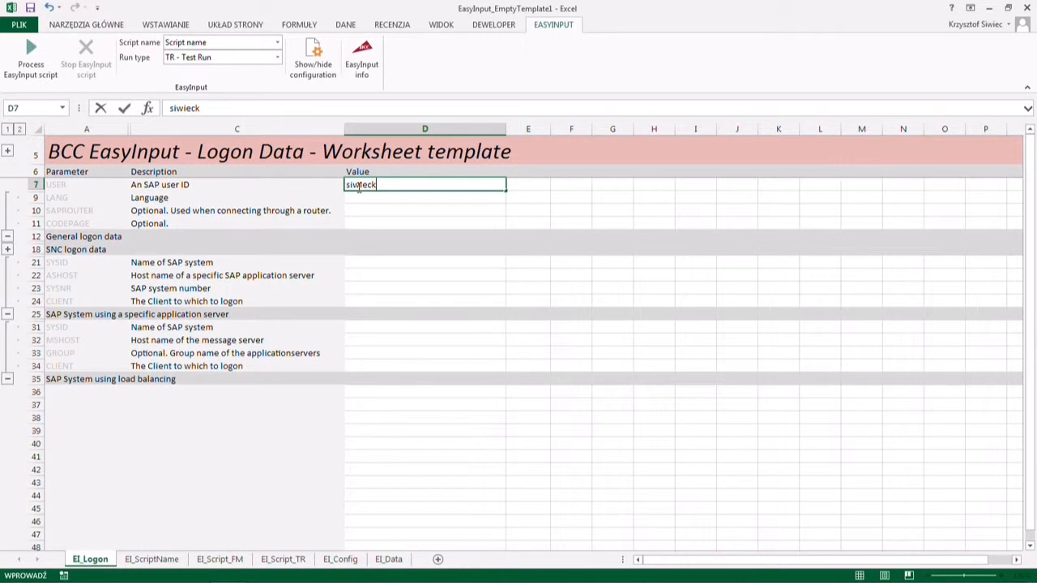
pyautogui.click(351, 261)
pyautogui.write('BE6')
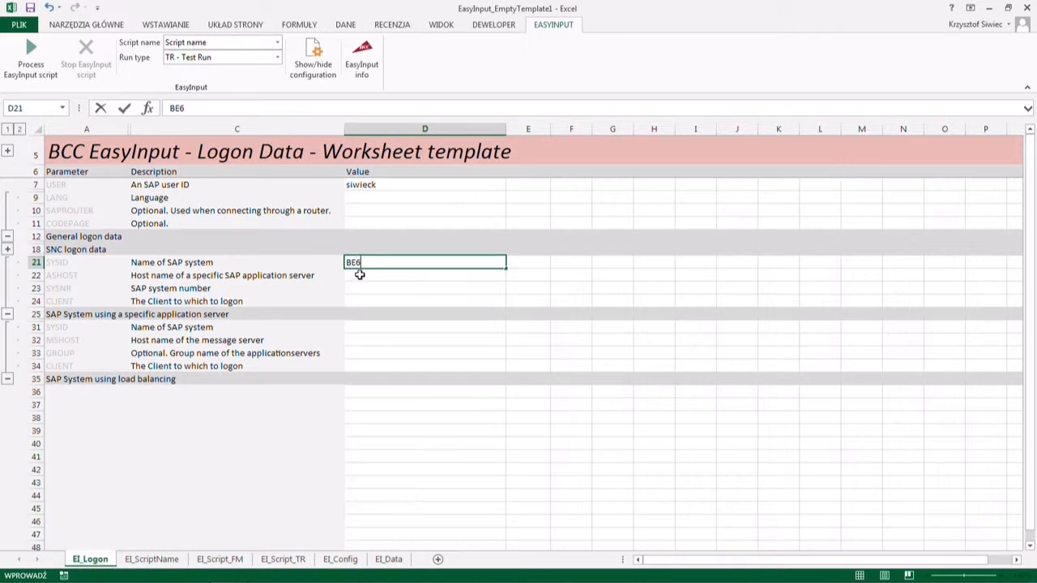
pyautogui.click(359, 275)
pyautogui.write('be6.bcc.com.pl')
pyautogui.click(356, 289)
pyautogui.write('21')
pyautogui.press('Return')
pyautogui.write('100')
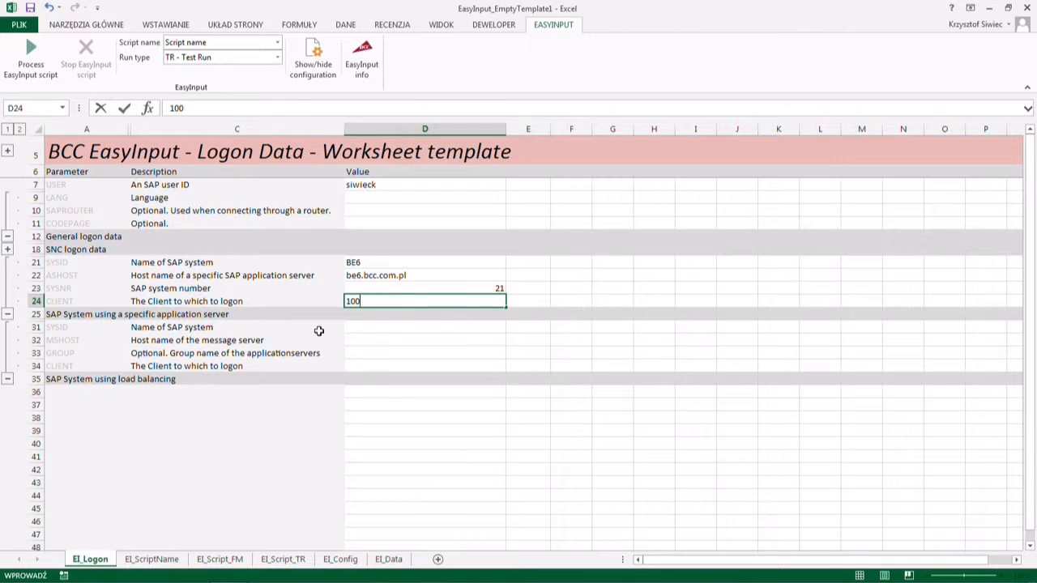
pyautogui.click(151, 559)
# - Replace the Script name placeholder in A7 with 'Material change'
pyautogui.doubleClick(91, 212)
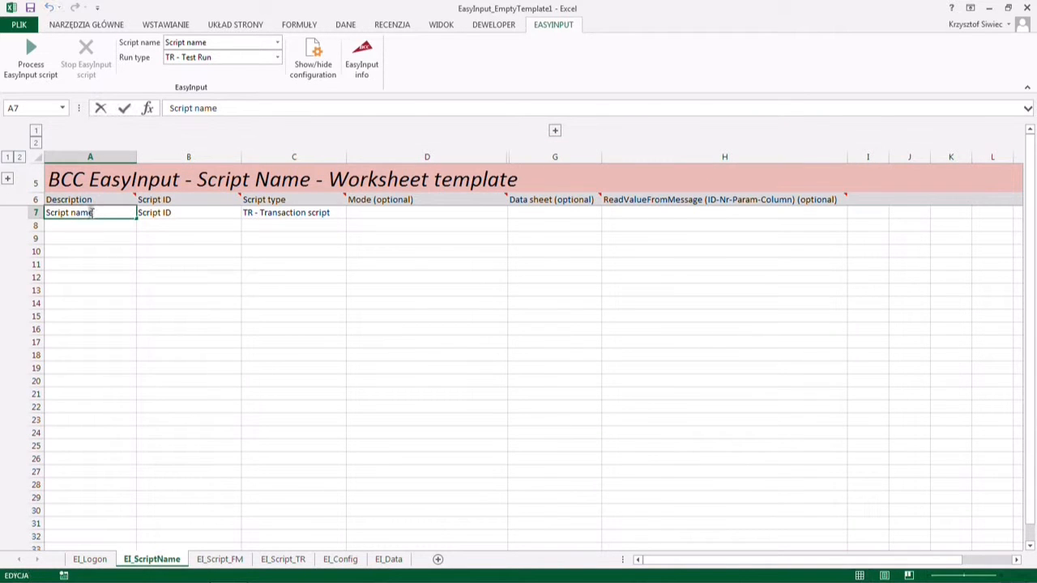
pyautogui.moveTo(92, 212); pyautogui.dragTo(33, 213)
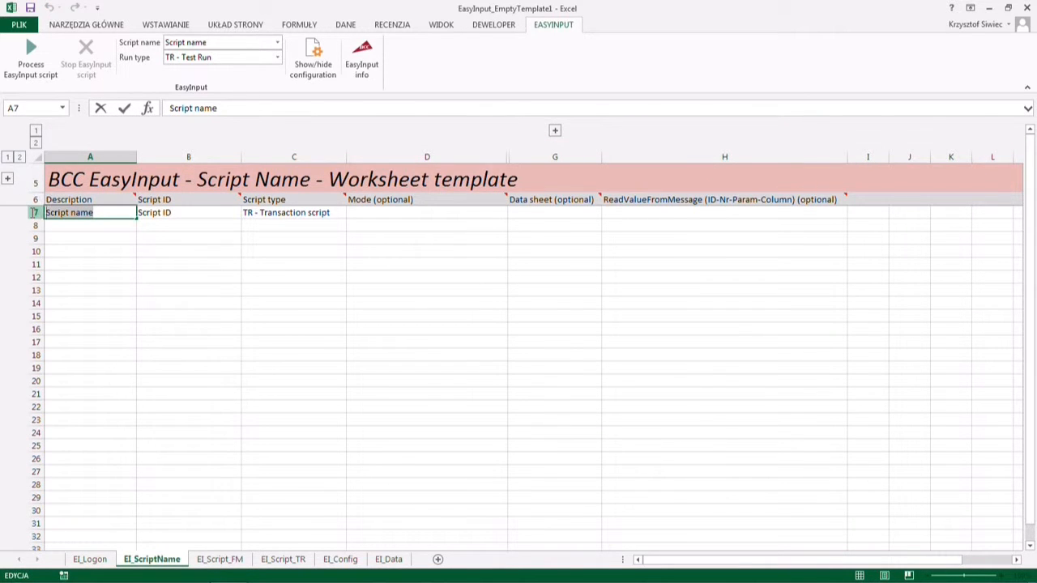
pyautogui.press('BackSpace')
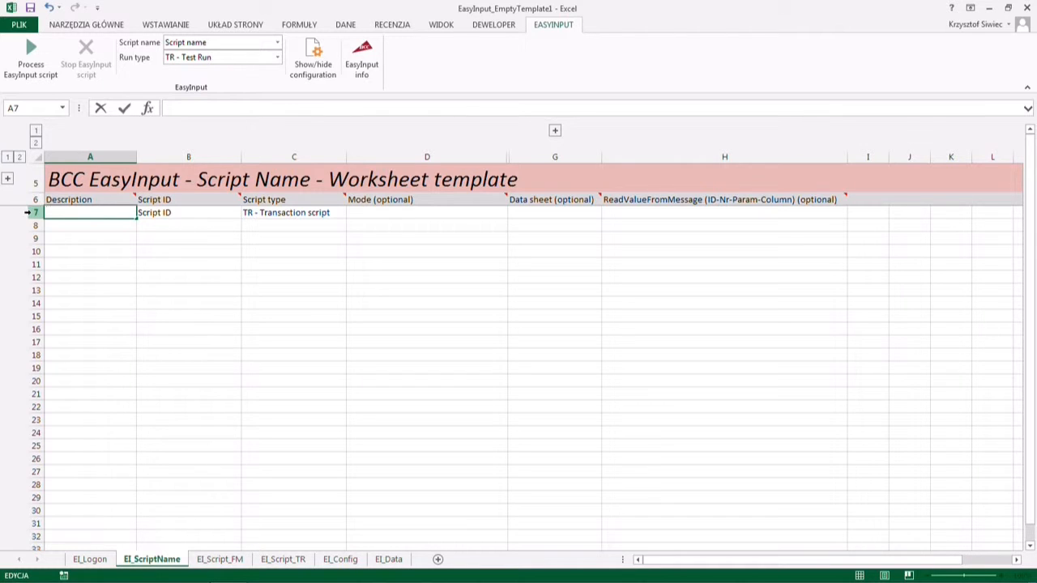
pyautogui.write('Material change')
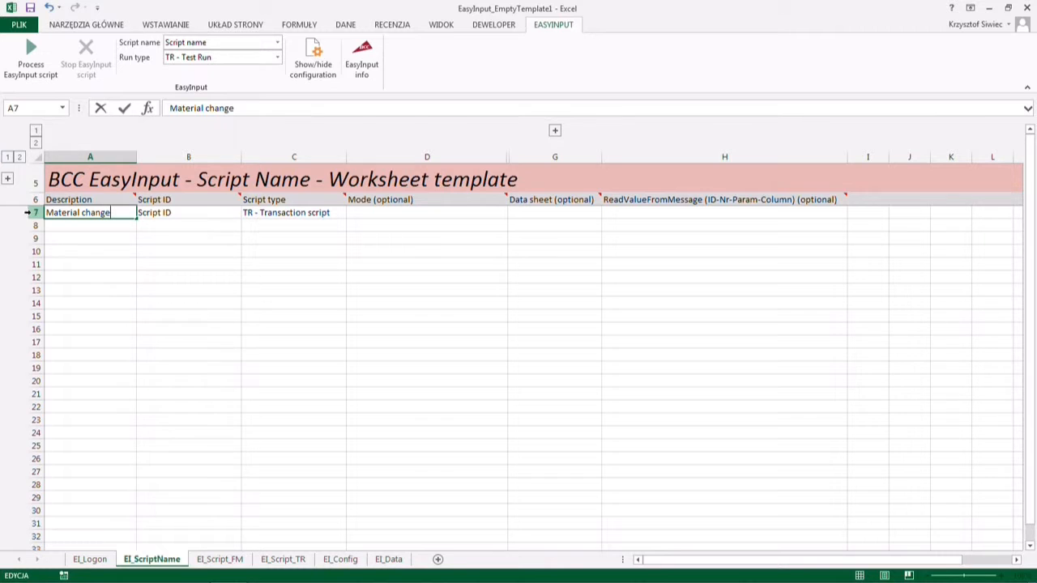
pyautogui.click(153, 210)
# - Set the script ID in B7 to MM02MR21
pyautogui.doubleClick(173, 212)
pyautogui.moveTo(172, 212); pyautogui.dragTo(122, 214)
pyautogui.write('MM02MR21')
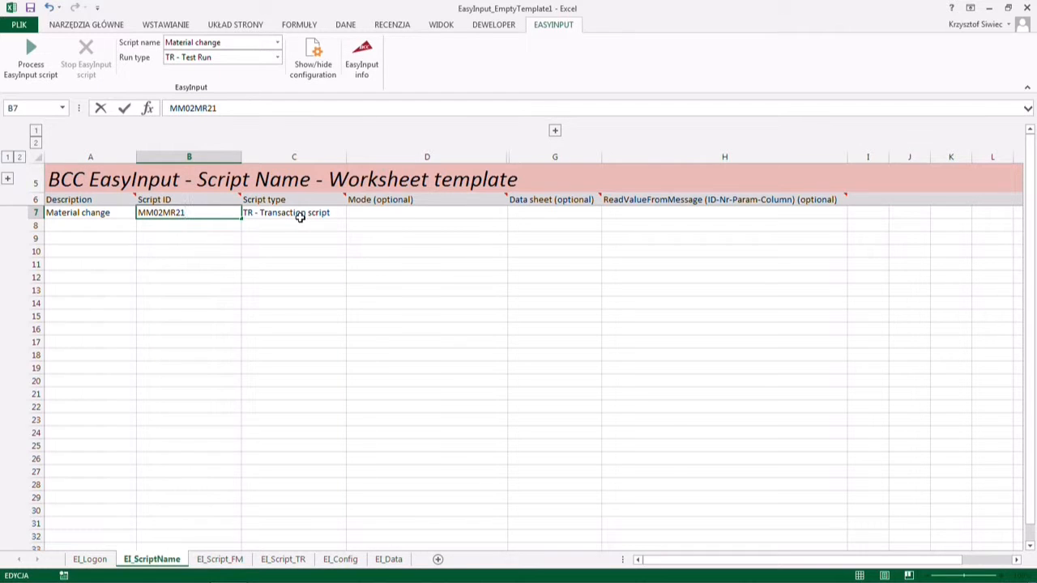
pyautogui.click(280, 559)
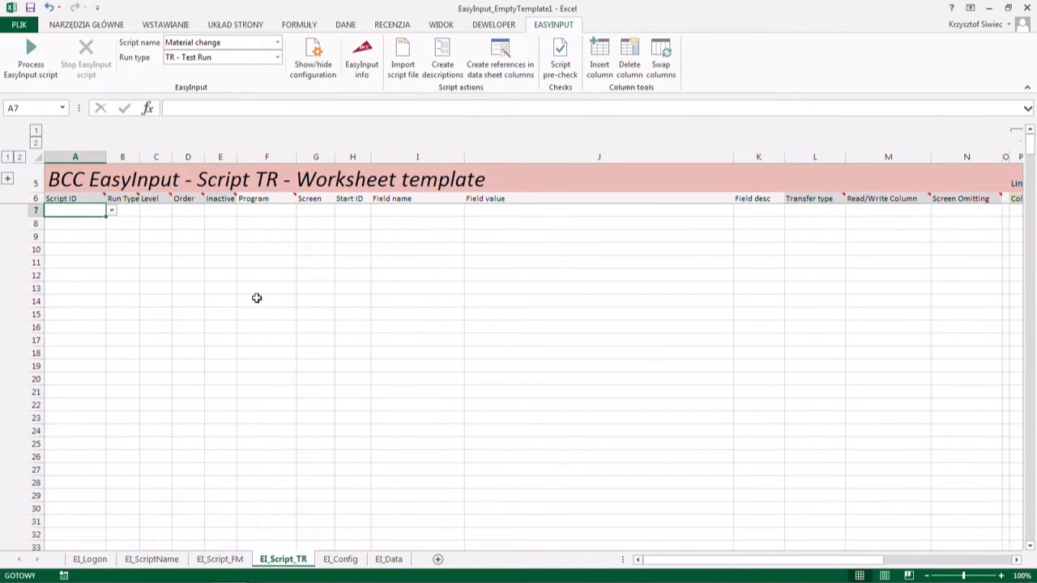
# - Import bdc_recording_MM02.txt from the desktop into the Script TR sheet
pyautogui.click(403, 65)
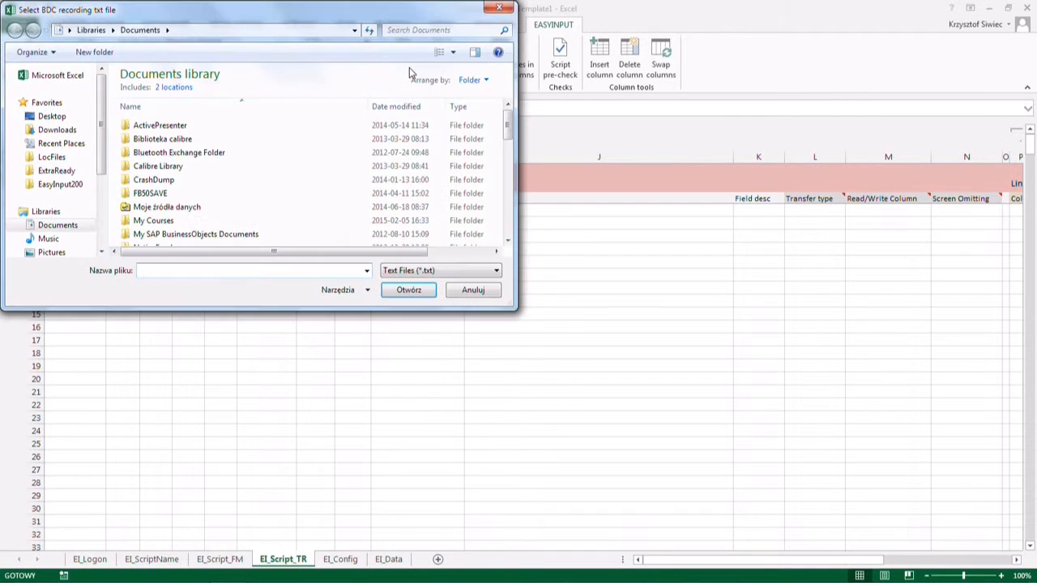
pyautogui.click(50, 116)
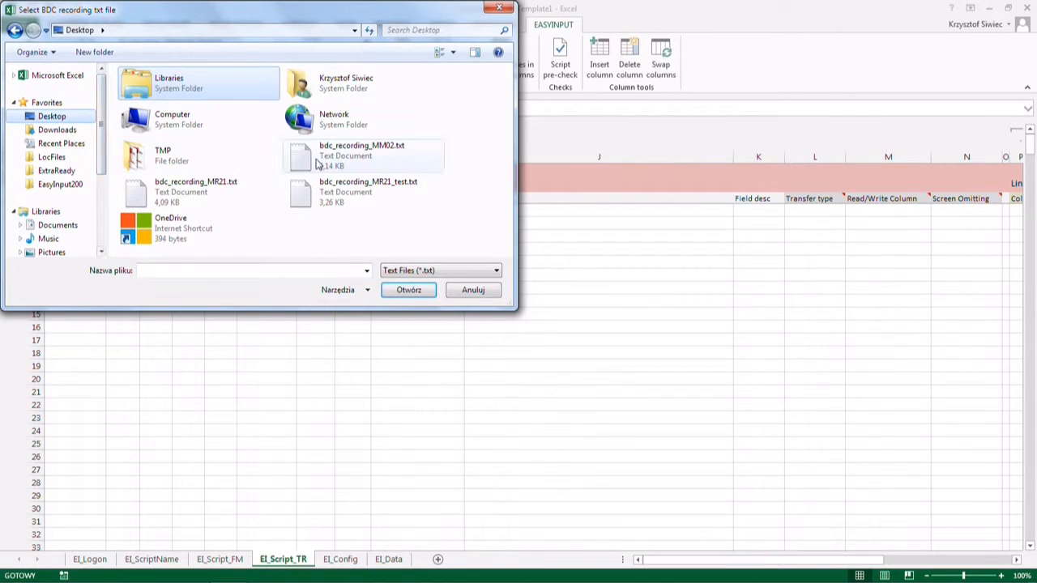
pyautogui.doubleClick(352, 165)
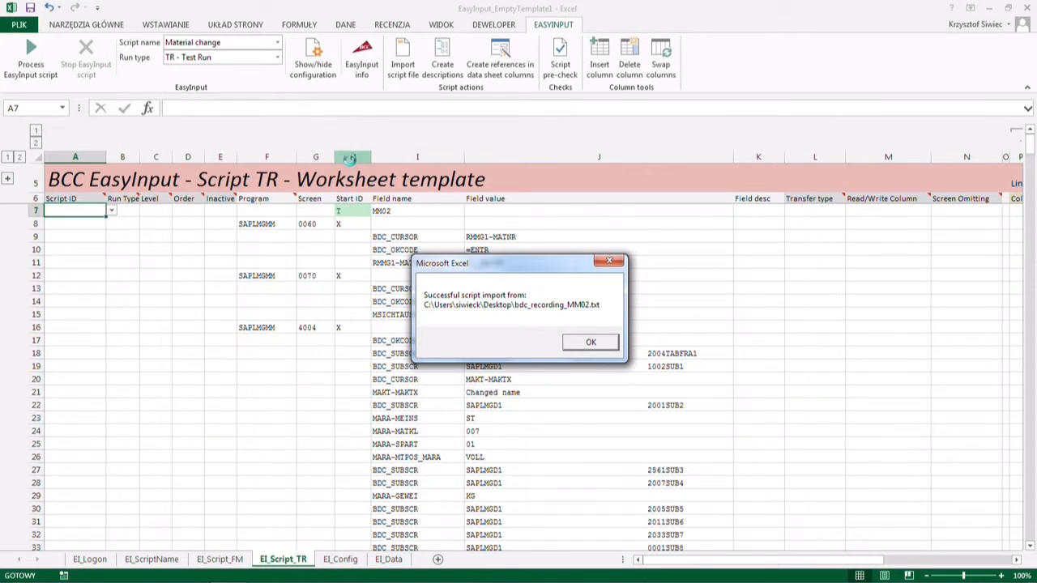
pyautogui.click(580, 343)
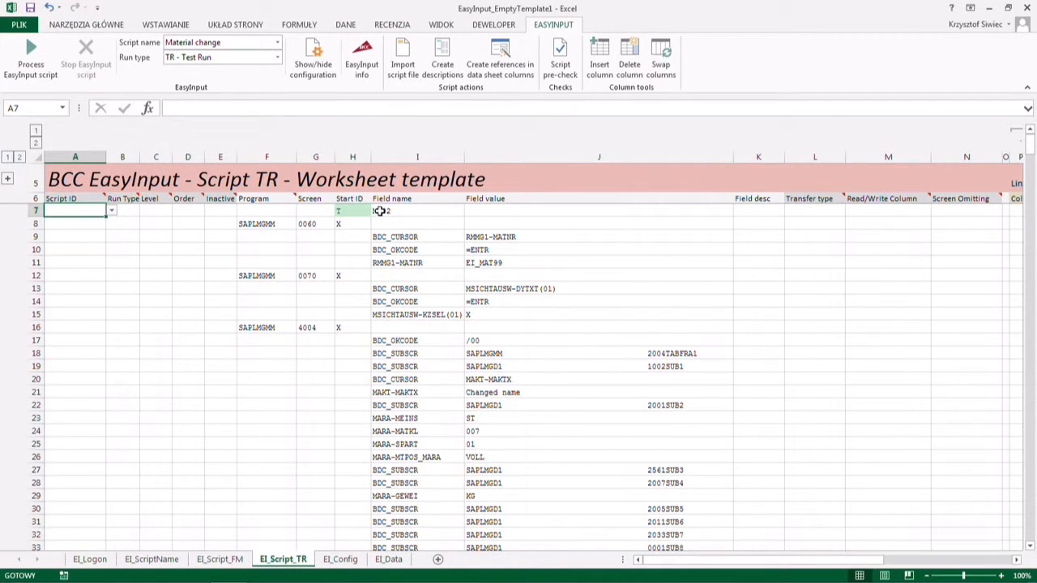
# - Import bdc_recording_MR21.txt so its rows append after the MM02 rows from row 38
pyautogui.click(403, 58)
pyautogui.doubleClick(203, 116)
pyautogui.click(613, 335)
pyautogui.scroll(-8, 693, 314)
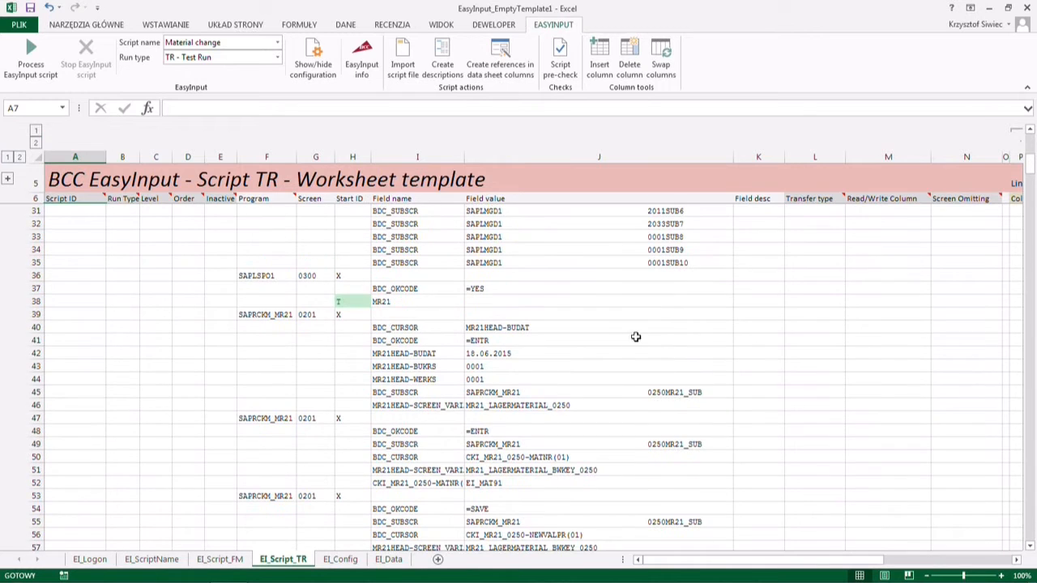
pyautogui.scroll(8, 391, 303)
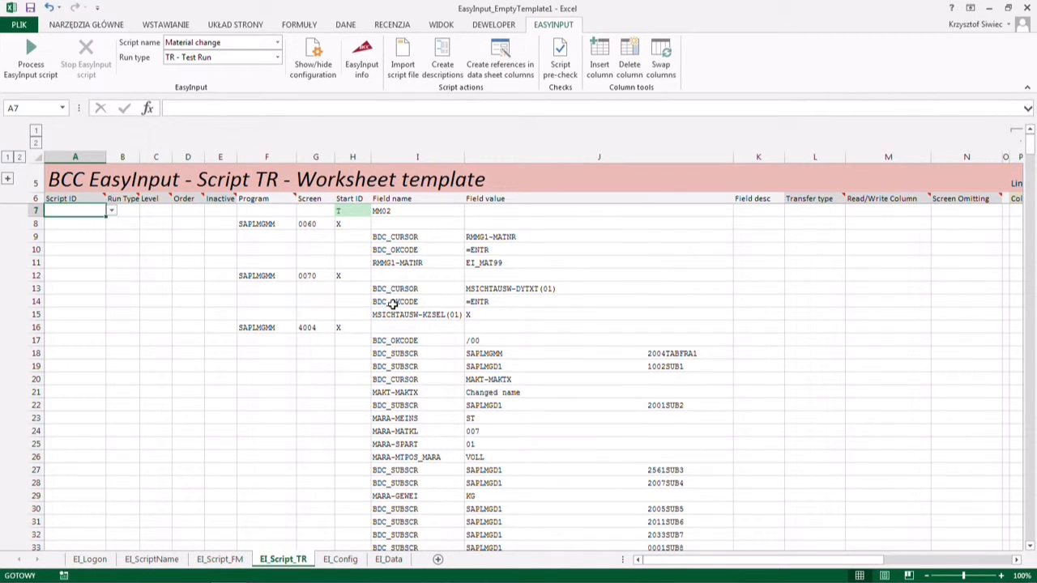
# - Set row 7 to MM02MR21 with A - Actual run and fill it down all script rows
pyautogui.click(112, 211)
pyautogui.click(112, 210)
pyautogui.click(111, 210)
pyautogui.click(90, 222)
pyautogui.click(129, 210)
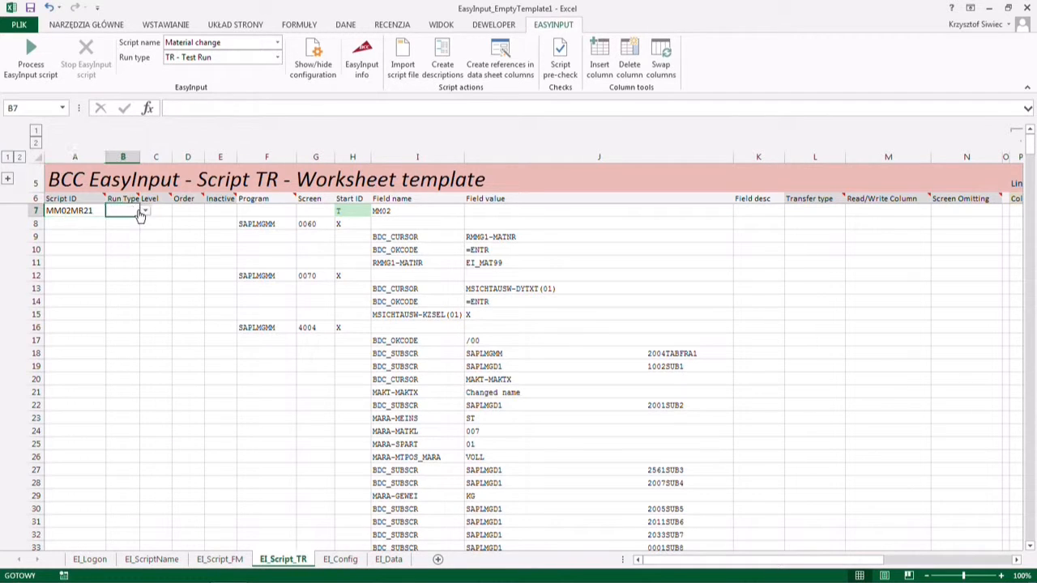
pyautogui.click(146, 211)
pyautogui.click(113, 221)
pyautogui.moveTo(84, 211); pyautogui.dragTo(122, 211)
pyautogui.hotkey('ctrl', 'c')
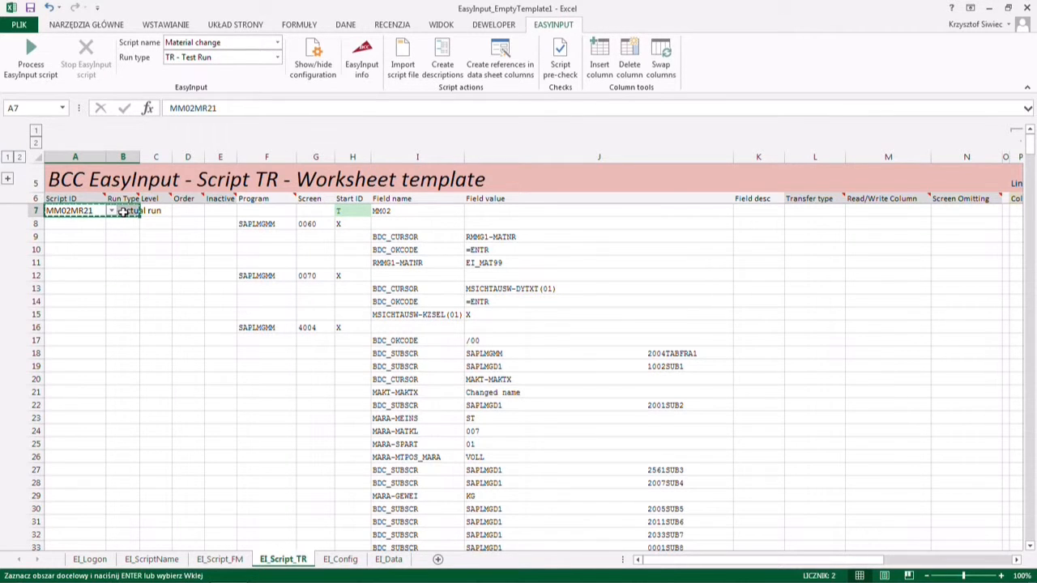
pyautogui.hotkey('shift', 'pagedown')
pyautogui.hotkey('shift', 'pagedown')
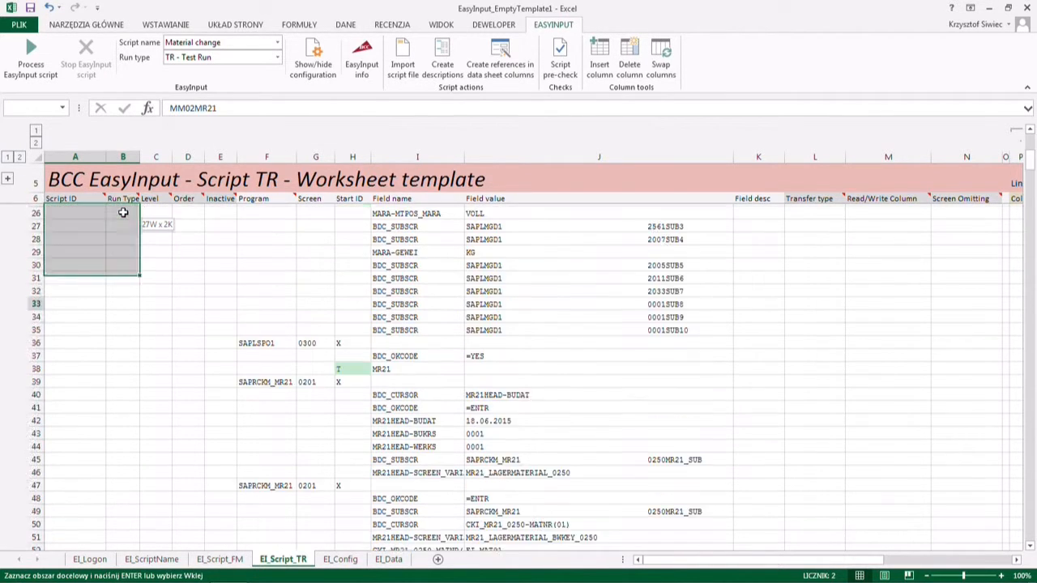
pyautogui.hotkey('ctrl', 'v')
# - Change row 7's run type to C - All run types and copy it down through row 36
pyautogui.scroll(1, 122, 212)
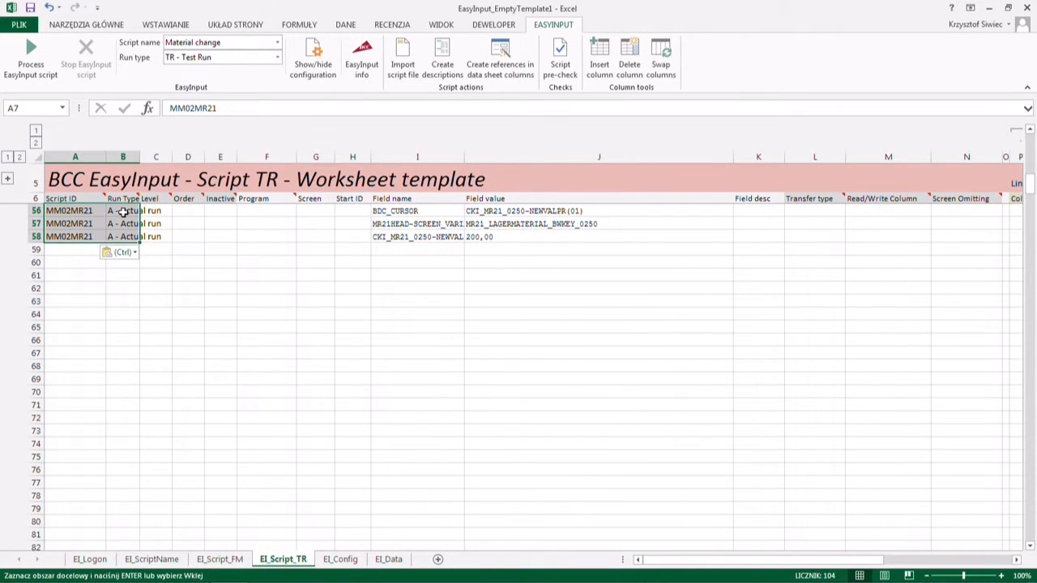
pyautogui.scroll(7, 123, 211)
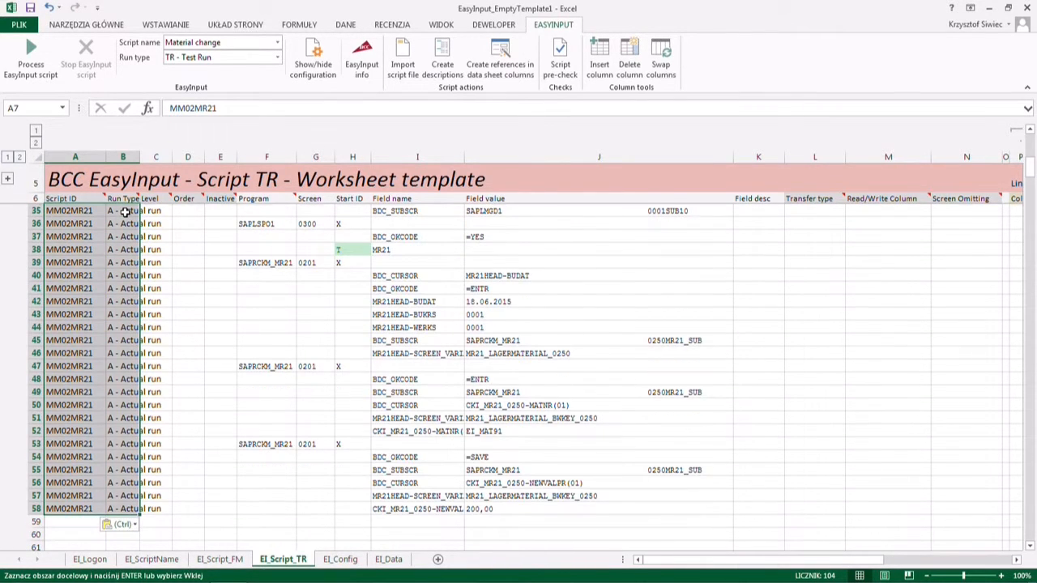
pyautogui.scroll(9, 123, 211)
pyautogui.click(128, 212)
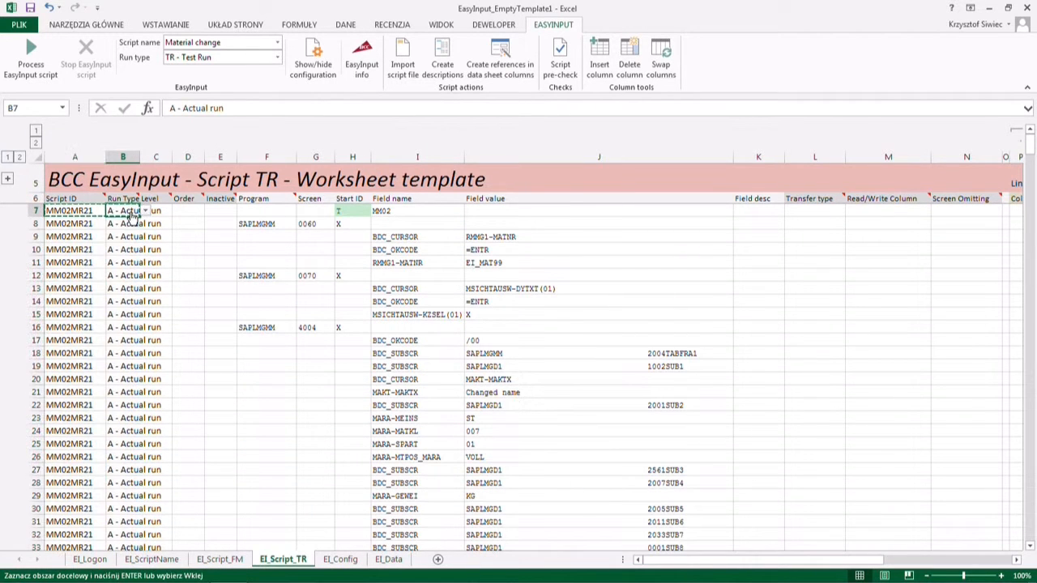
pyautogui.click(144, 211)
pyautogui.click(135, 240)
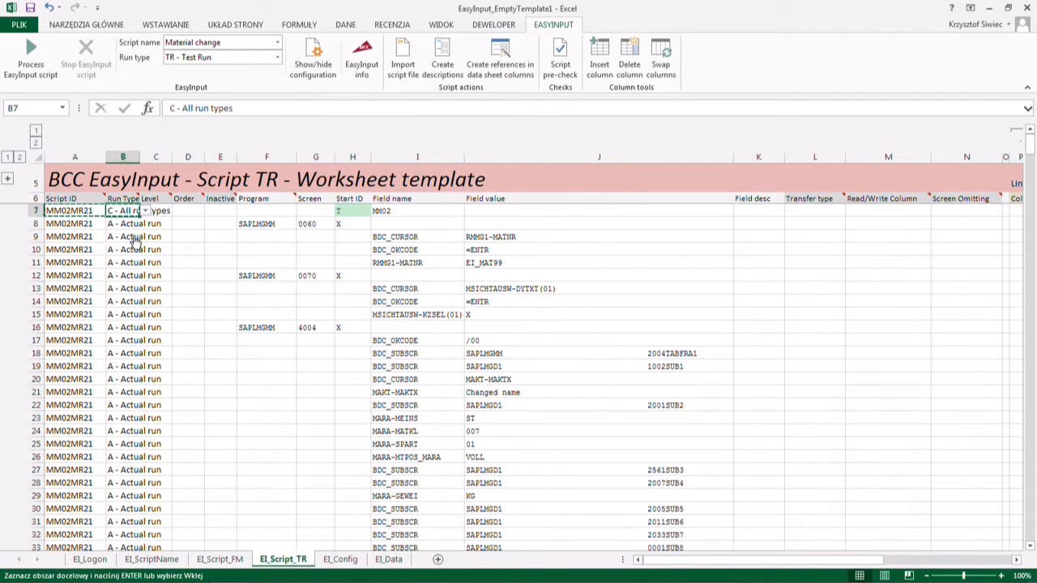
pyautogui.click(145, 211)
pyautogui.click(128, 213)
pyautogui.click(165, 211)
pyautogui.click(123, 213)
pyautogui.hotkey('ctrl', 'c')
pyautogui.moveTo(122, 224); pyautogui.dragTo(129, 484)
pyautogui.hotkey('ctrl', 'v')
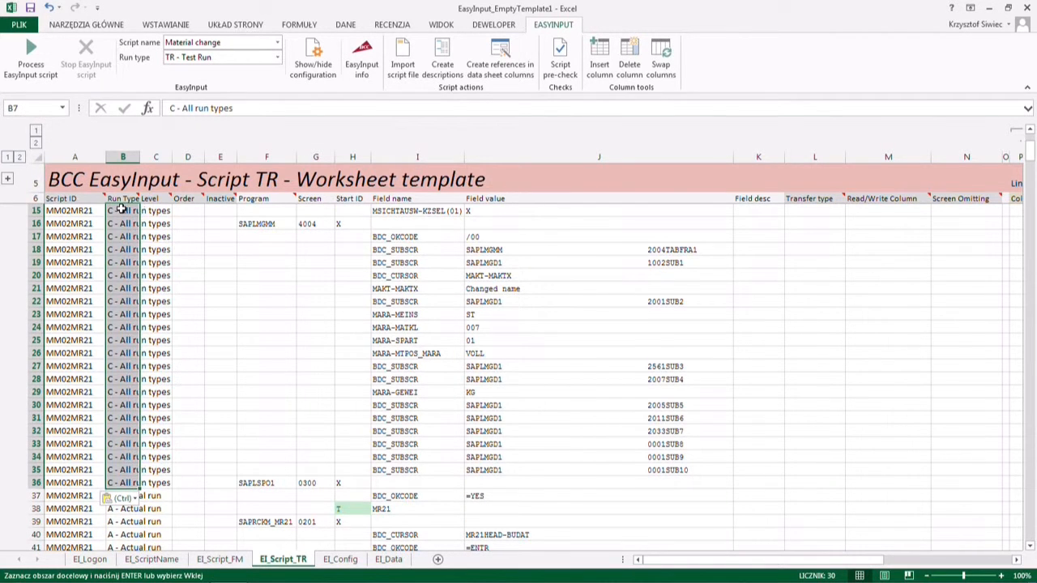
# - Paste C - All run types into rows 38 to 53, leaving row 37 as Actual run
pyautogui.press('Down')
pyautogui.press('Down')
pyautogui.press('Down')
pyautogui.press('Down')
pyautogui.press('Down')
pyautogui.press('Down')
pyautogui.press('Down')
pyautogui.press('Down')
pyautogui.press('Down')
pyautogui.press('Down')
pyautogui.press('Down')
pyautogui.press('Down')
pyautogui.press('Down')
pyautogui.press('Down')
pyautogui.press('Down')
pyautogui.press('Down')
pyautogui.press('Down')
pyautogui.press('Down')
pyautogui.press('Down')
pyautogui.press('Down')
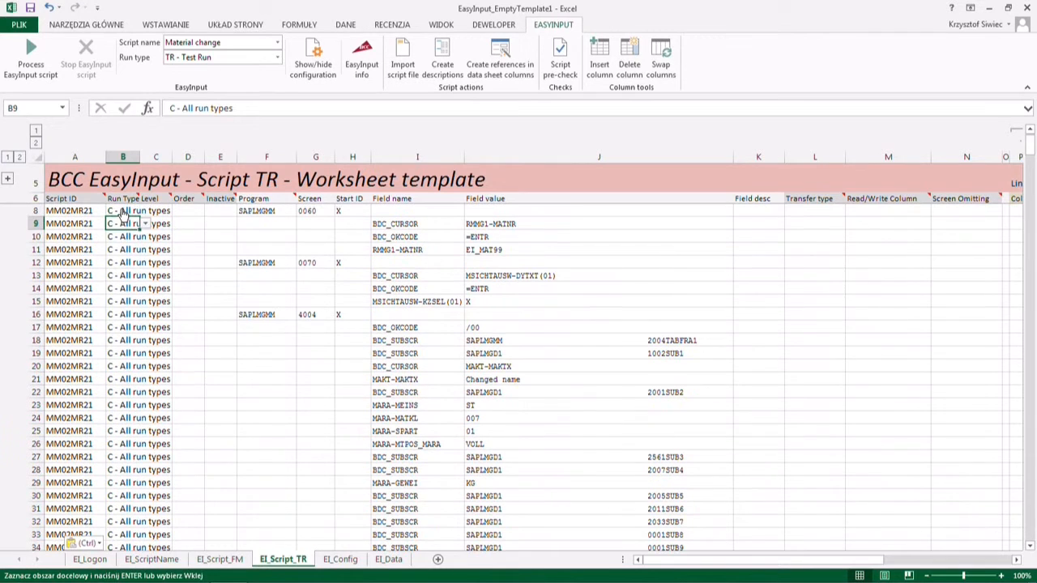
pyautogui.press('Down')
pyautogui.press('Down')
pyautogui.press('Down')
pyautogui.press('Down')
pyautogui.press('Down')
pyautogui.press('Down')
pyautogui.press('Down')
pyautogui.press('Down')
pyautogui.press('Down')
pyautogui.press('Down')
pyautogui.press('Down')
pyautogui.press('Down')
pyautogui.press('Down')
pyautogui.press('Down')
pyautogui.press('Down')
pyautogui.press('Down')
pyautogui.press('Down')
pyautogui.press('Down')
pyautogui.press('Down')
pyautogui.press('Down')
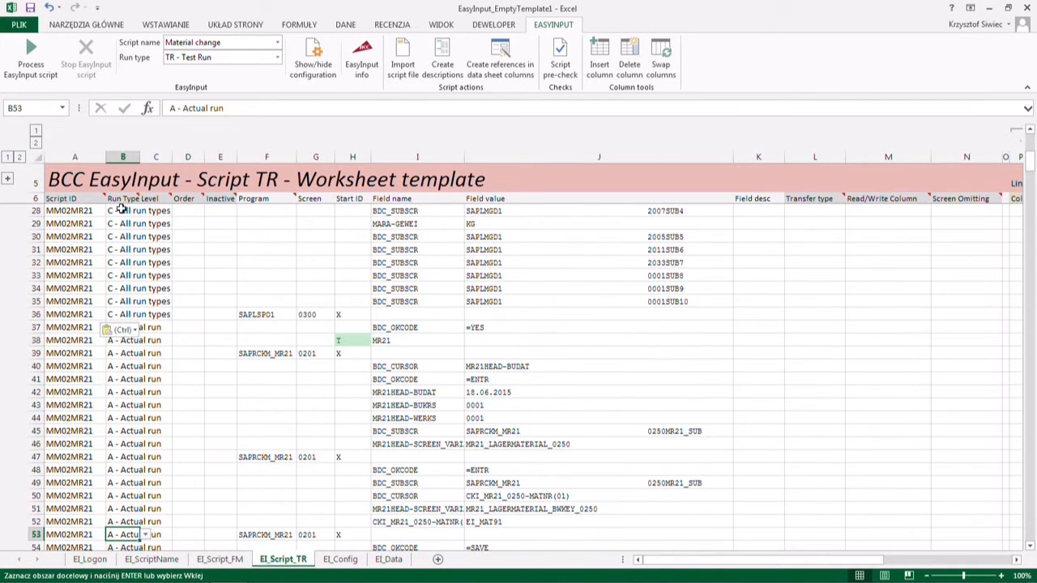
pyautogui.moveTo(421, 330); pyautogui.dragTo(489, 328)
pyautogui.click(148, 339)
pyautogui.moveTo(125, 340); pyautogui.dragTo(119, 446)
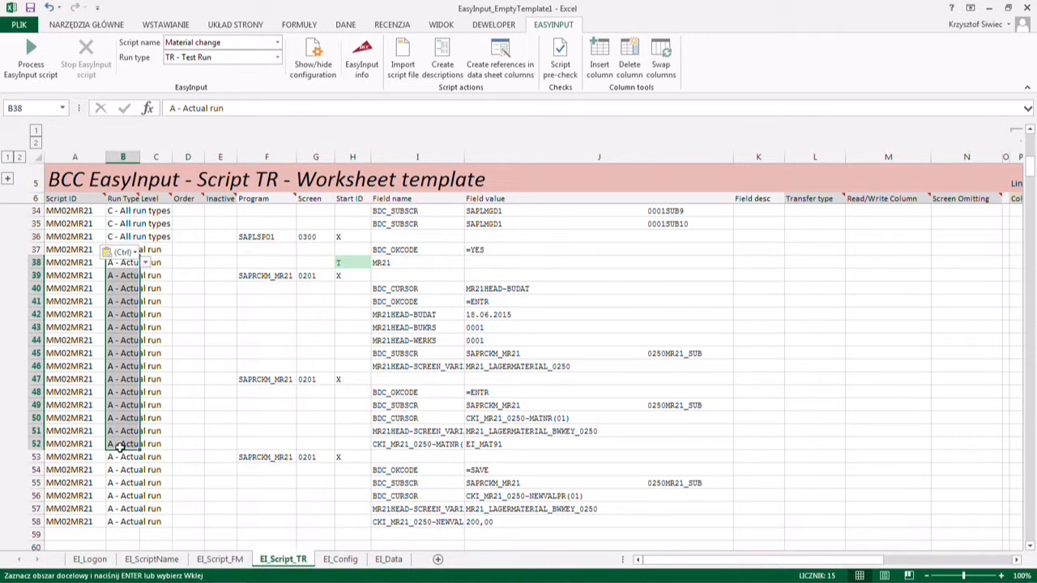
pyautogui.press('ctrl')
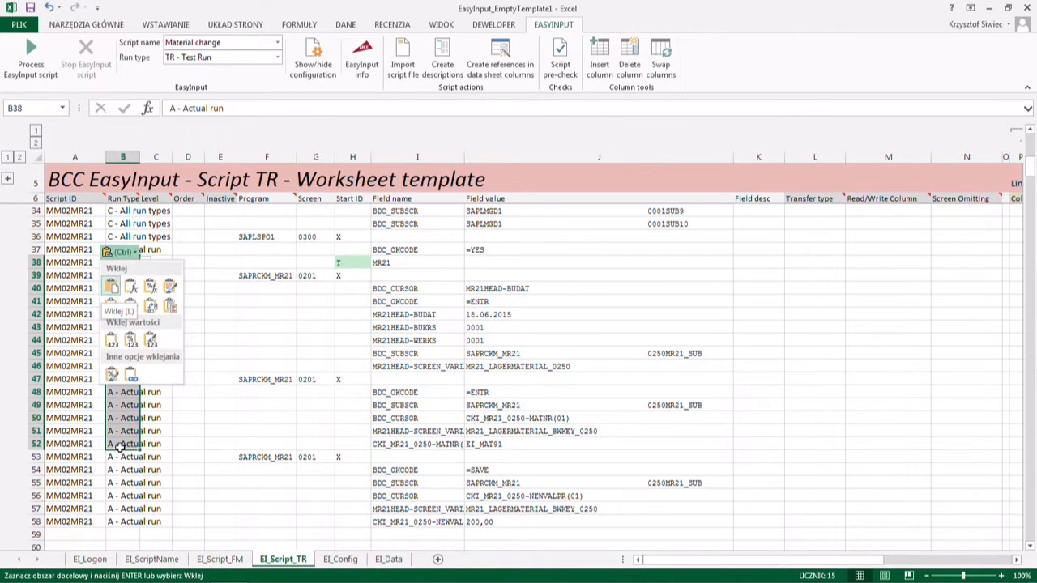
pyautogui.click(117, 224)
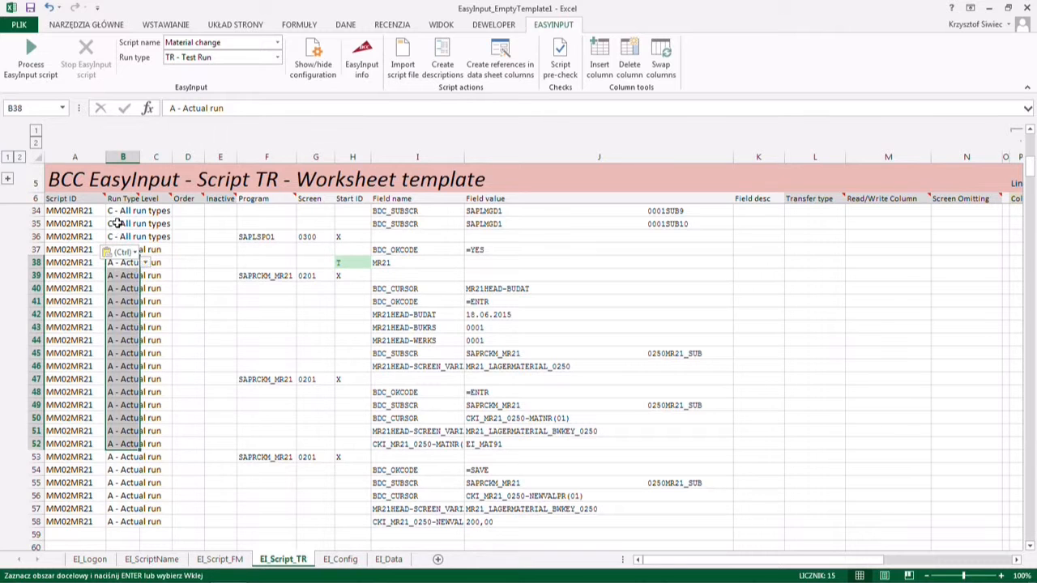
pyautogui.click(118, 223)
pyautogui.hotkey('ctrl', 'c')
pyautogui.moveTo(120, 263); pyautogui.dragTo(118, 450)
pyautogui.hotkey('ctrl', 'v')
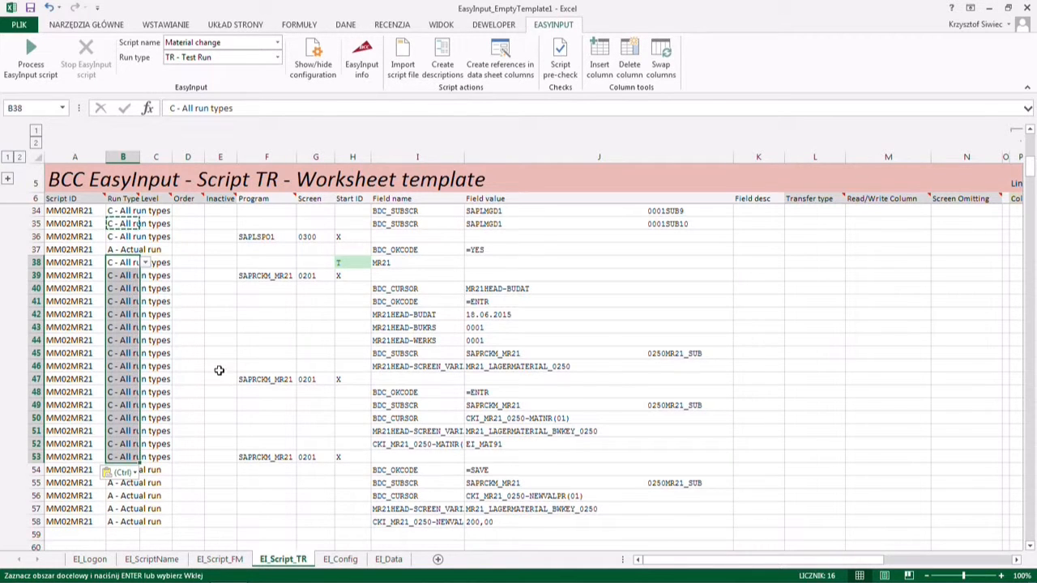
pyautogui.scroll(3, 219, 373)
pyautogui.rightClick(35, 379)
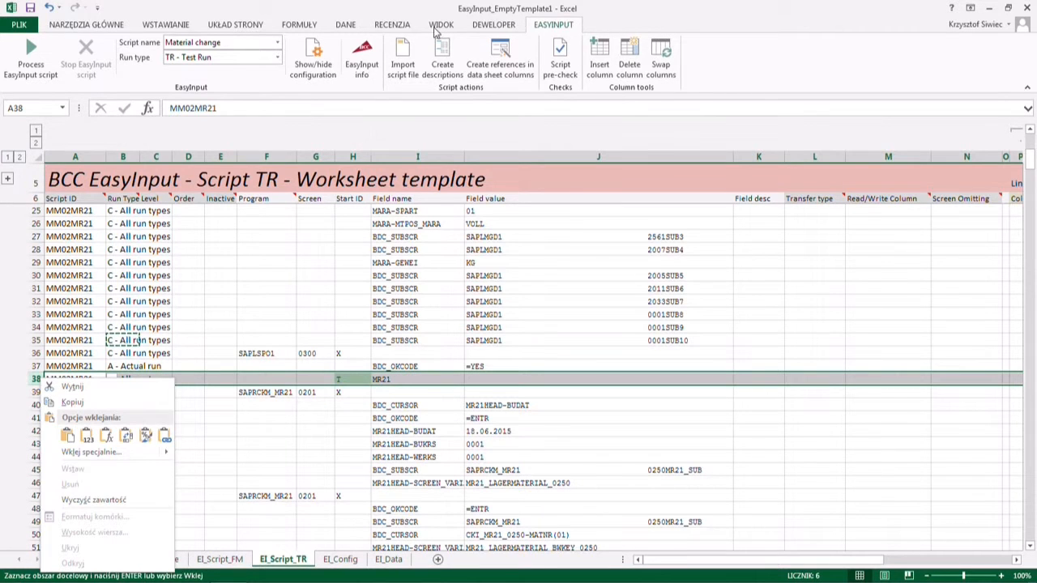
# - Insert a new row 38 holding BDC_OKCODE with the value =NO
pyautogui.click(392, 25)
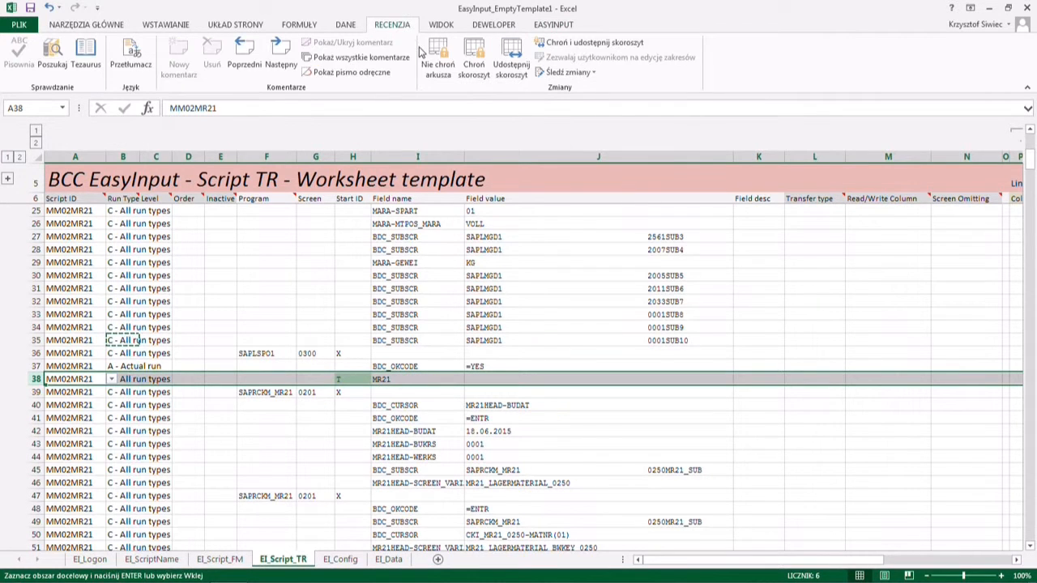
pyautogui.rightClick(36, 378)
pyautogui.click(97, 451)
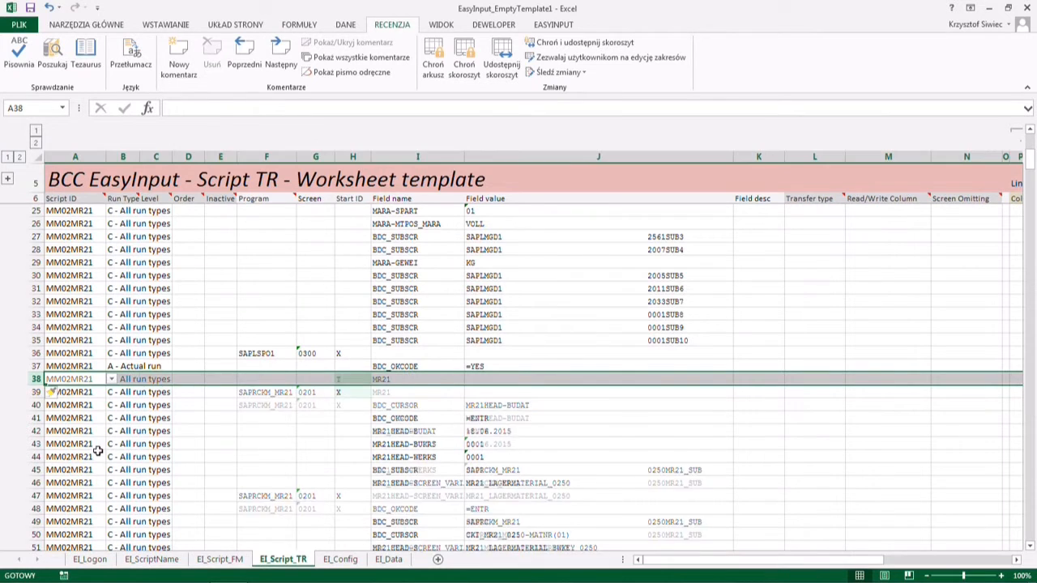
pyautogui.click(381, 378)
pyautogui.moveTo(381, 369); pyautogui.dragTo(471, 365)
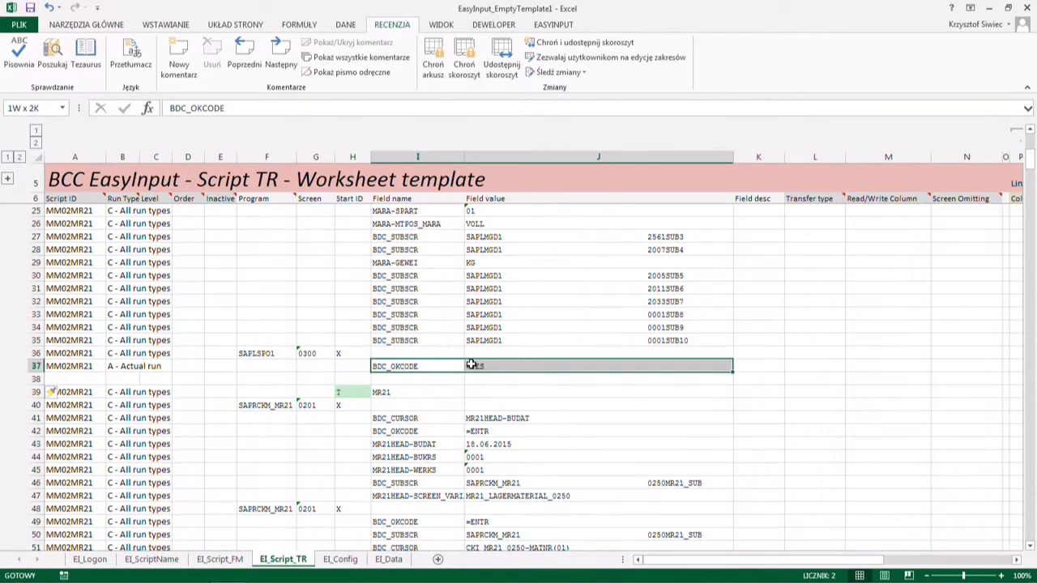
pyautogui.hotkey('ctrl', 'c')
pyautogui.click(416, 379)
pyautogui.hotkey('ctrl', 'v')
pyautogui.doubleClick(486, 378)
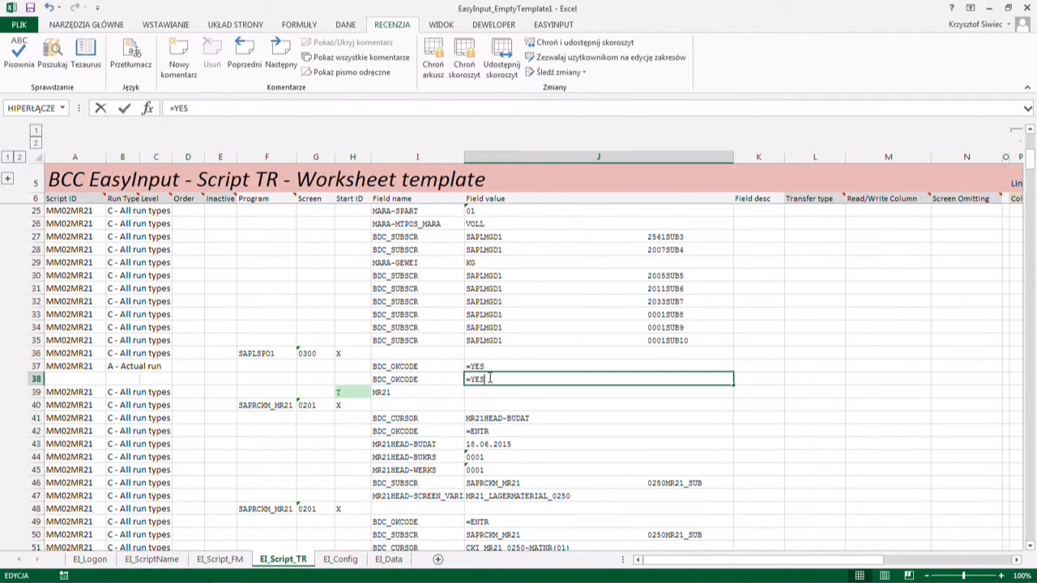
pyautogui.write('NO')
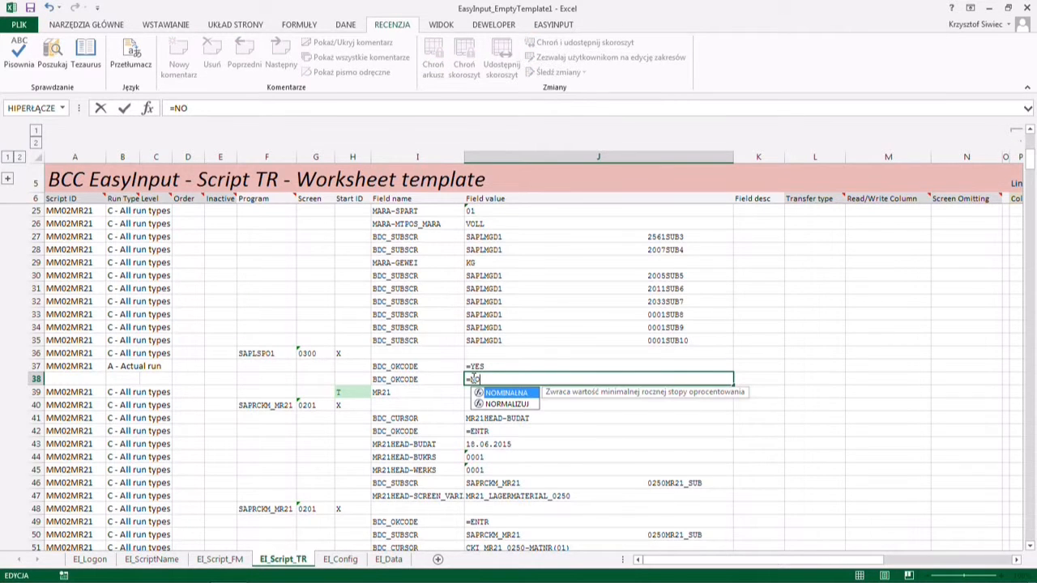
# - Give row 38 Script ID MM02MR21 and run type T - Test run
pyautogui.moveTo(75, 365); pyautogui.dragTo(113, 366)
pyautogui.hotkey('ctrl', 'c')
pyautogui.click(93, 379)
pyautogui.hotkey('ctrl', 'v')
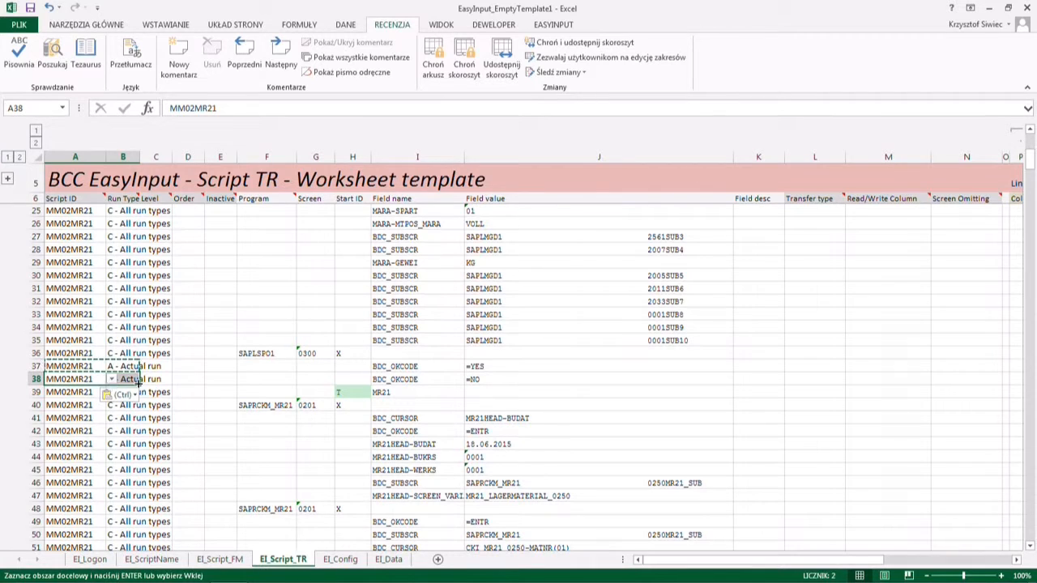
pyautogui.click(132, 379)
pyautogui.click(145, 379)
pyautogui.click(134, 398)
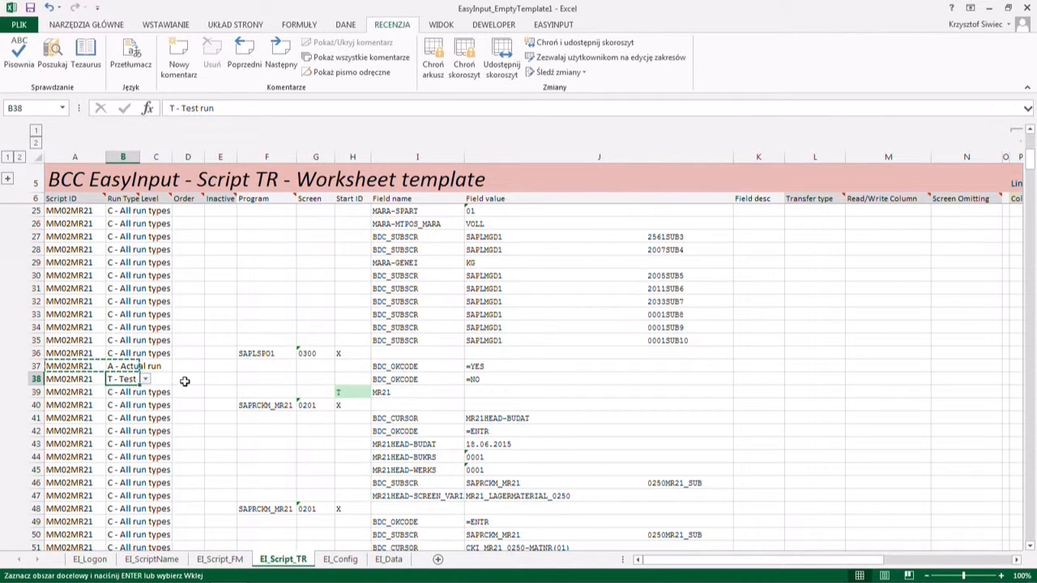
pyautogui.click(188, 379)
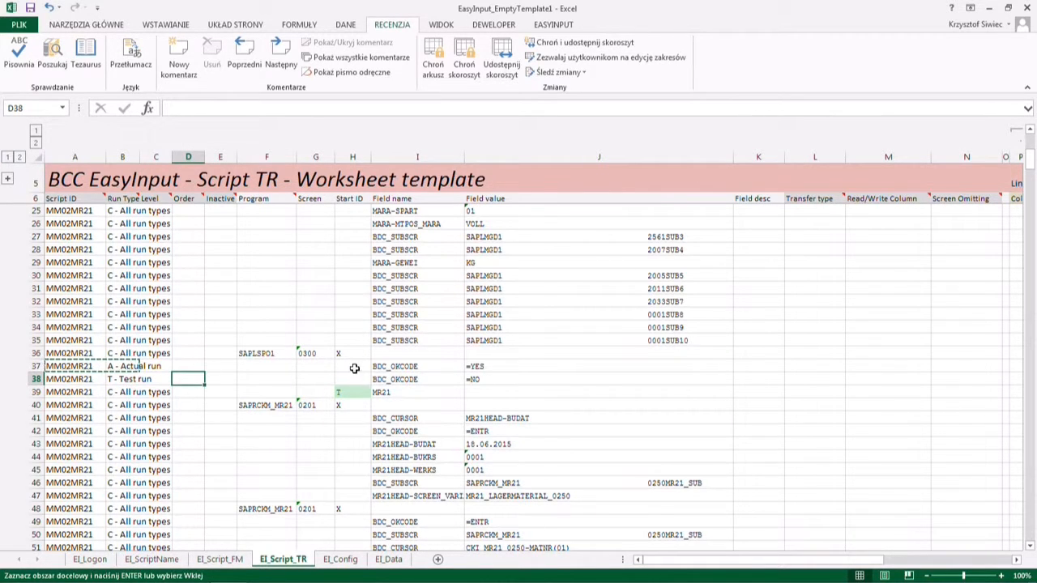
pyautogui.scroll(6, 354, 366)
pyautogui.scroll(-9, 353, 325)
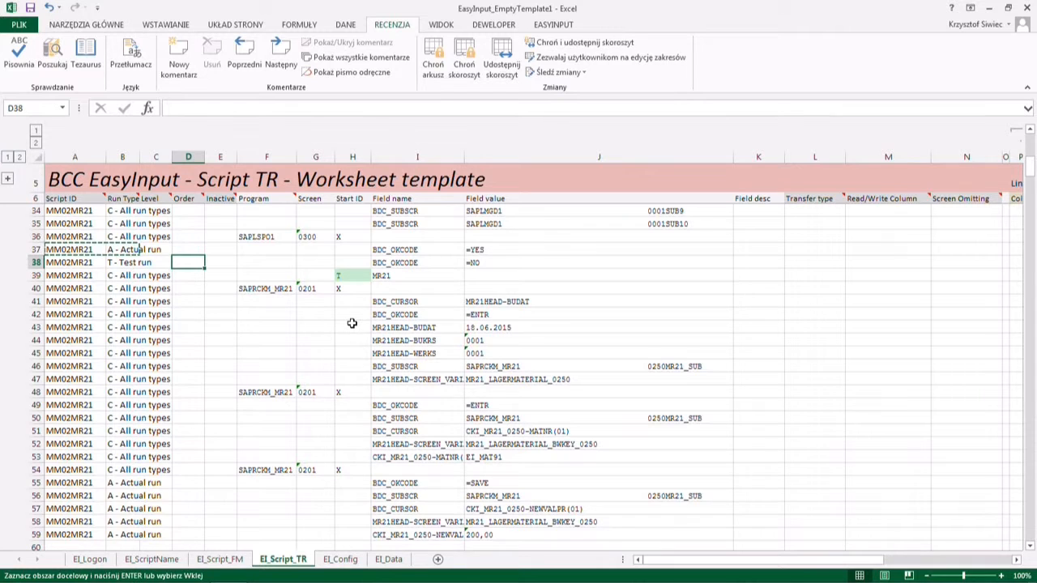
pyautogui.scroll(-2, 352, 323)
pyautogui.moveTo(247, 394); pyautogui.dragTo(501, 460)
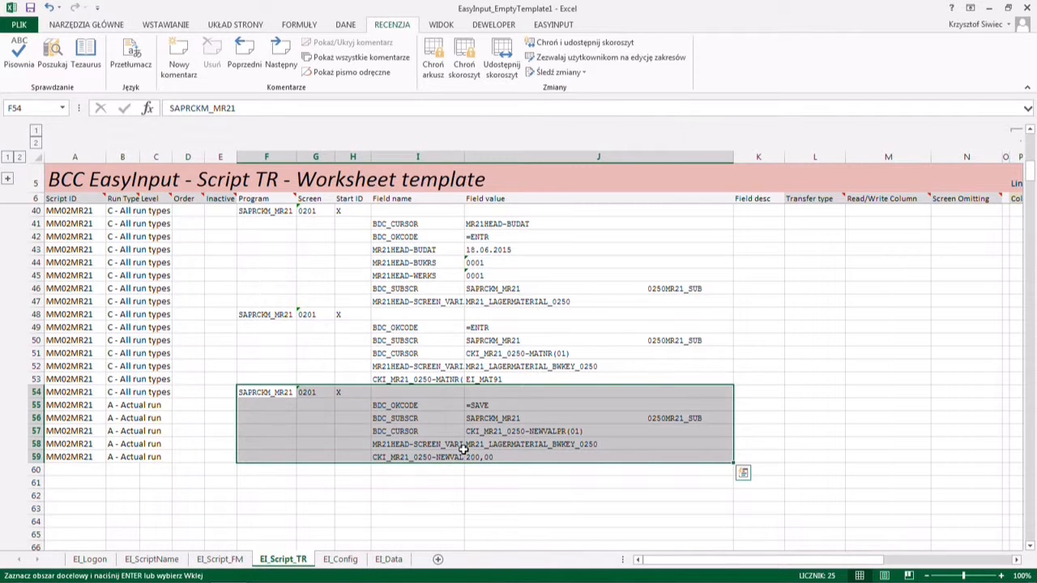
pyautogui.click(287, 469)
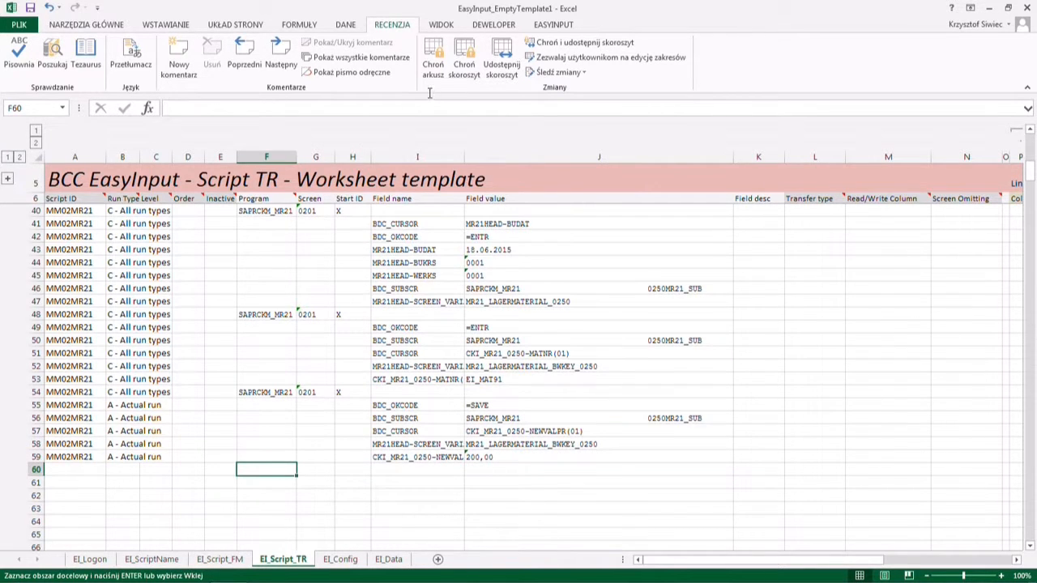
pyautogui.click(538, 23)
# - Import bdc_recording_MR21_test.txt, appended from row 60, and select rows 60–74
pyautogui.click(398, 50)
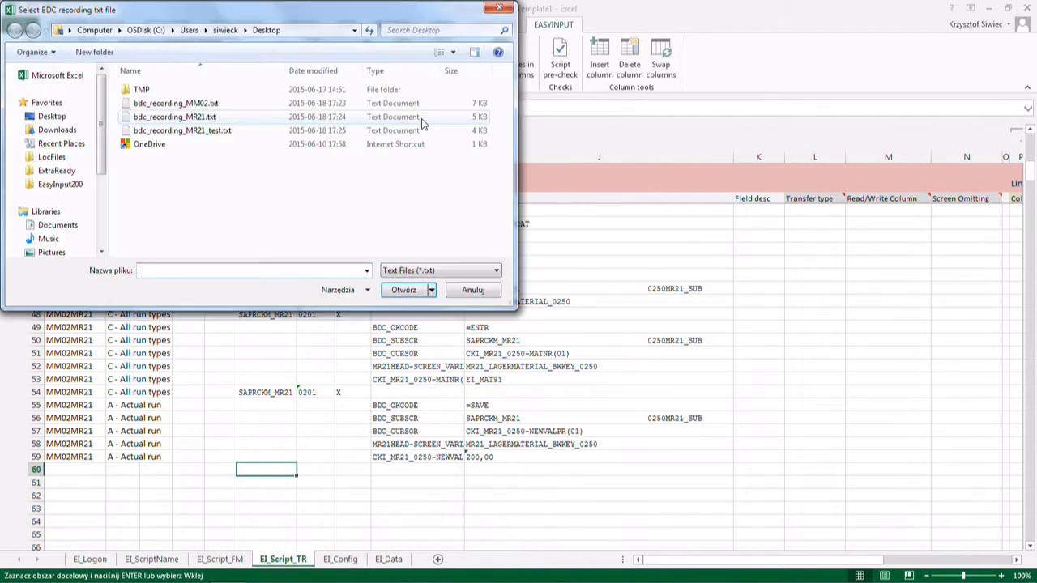
pyautogui.doubleClick(154, 130)
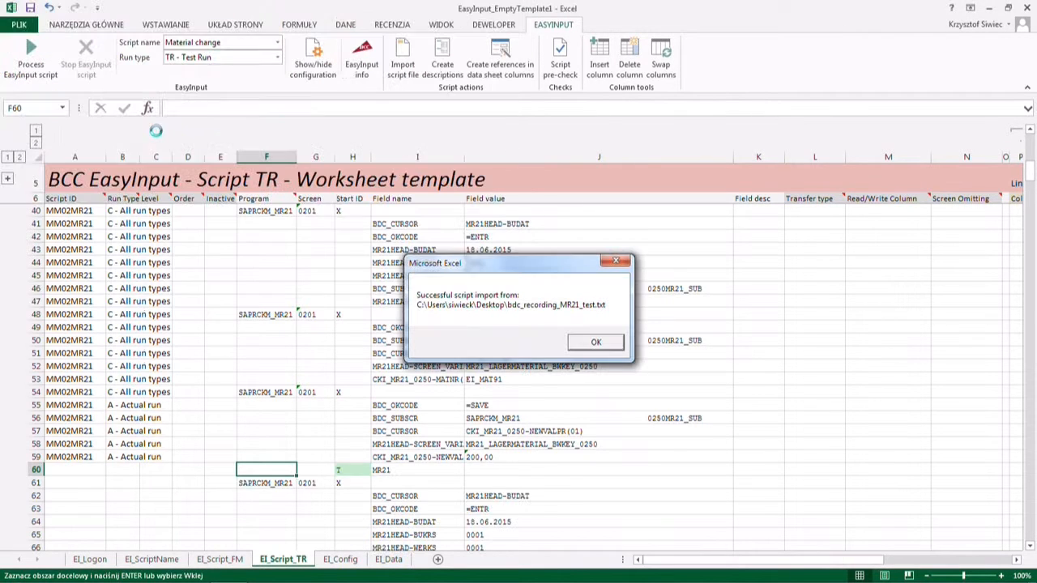
pyautogui.click(587, 344)
pyautogui.scroll(-4, 450, 367)
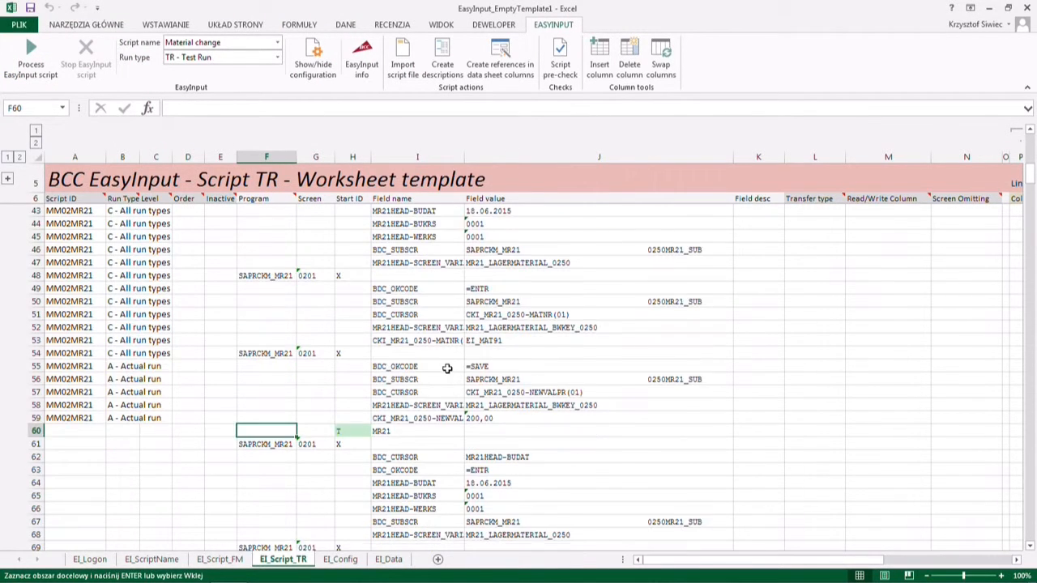
pyautogui.moveTo(35, 314); pyautogui.dragTo(50, 484)
# - Delete the repeated rows 60–74 and copy Script ID MM02MR21 into A60 and A61
pyautogui.rightClick(81, 435)
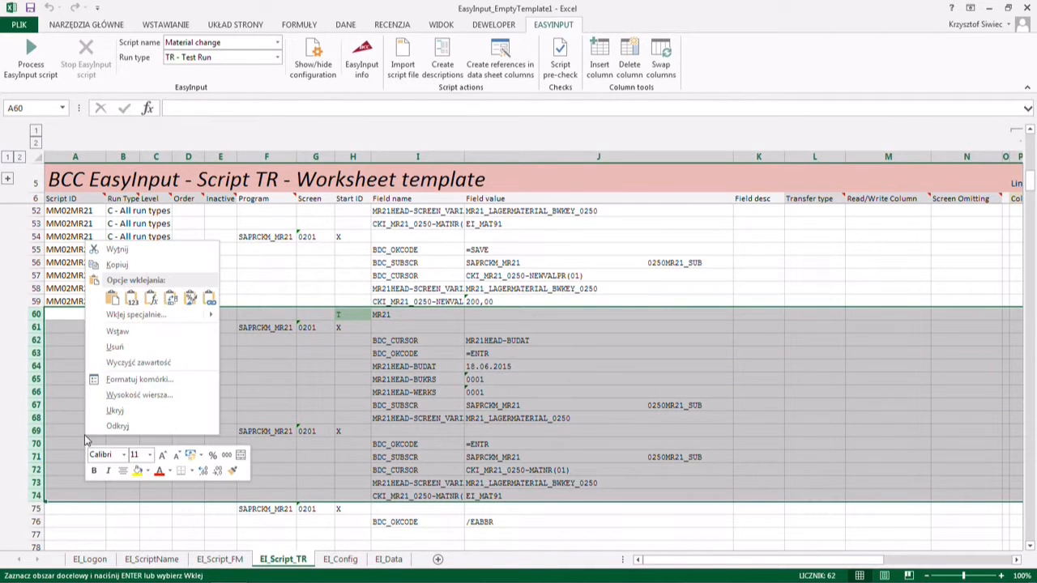
pyautogui.click(132, 346)
pyautogui.click(220, 315)
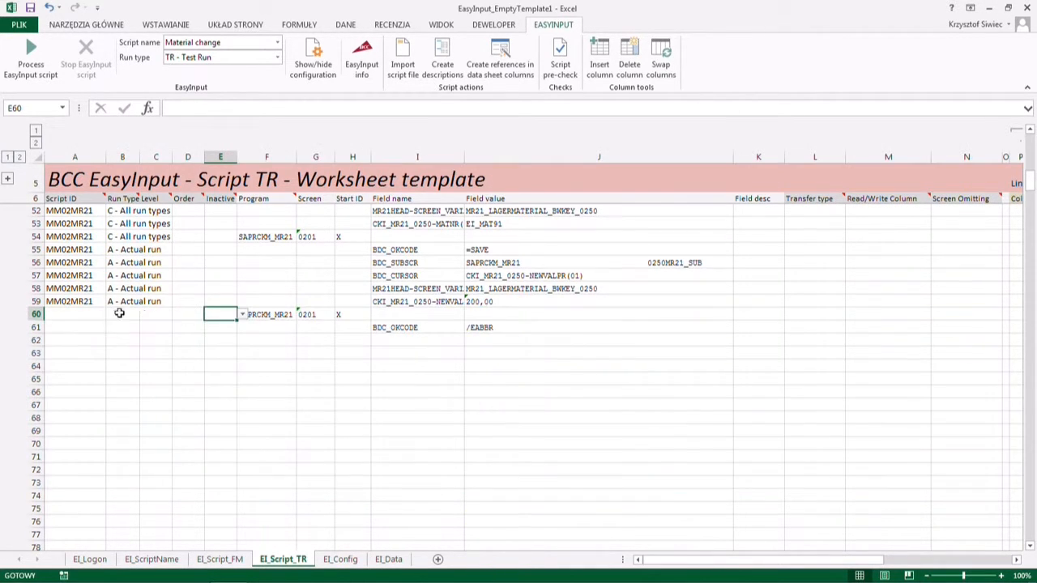
pyautogui.click(62, 300)
pyautogui.hotkey('ctrl', 'c')
pyautogui.click(62, 314)
pyautogui.hotkey('ctrl', 'v')
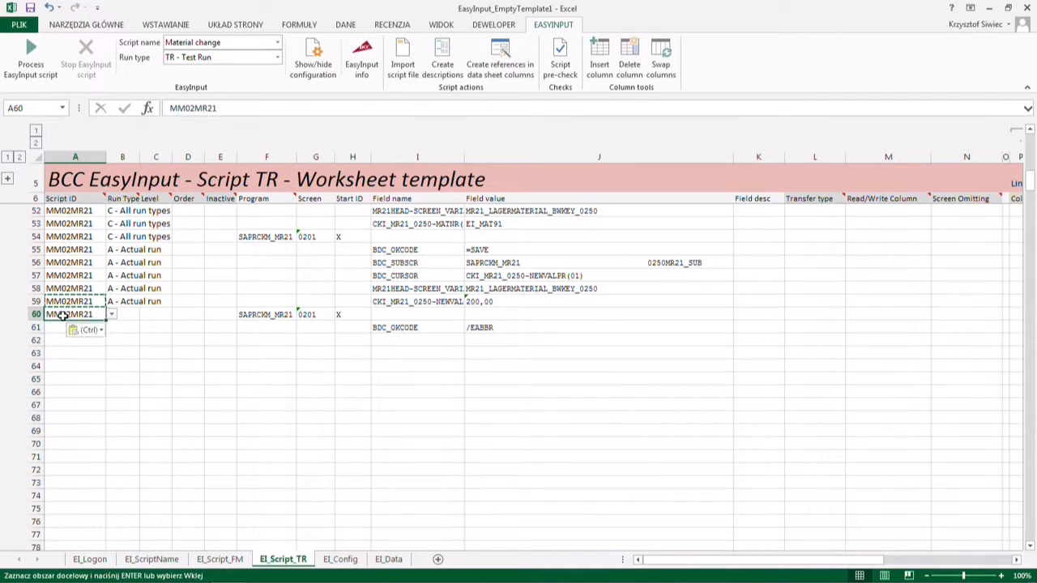
pyautogui.click(55, 328)
pyautogui.hotkey('ctrl', 'v')
# - Set the run type of rows 60 and 61 to T - Test run
pyautogui.click(121, 314)
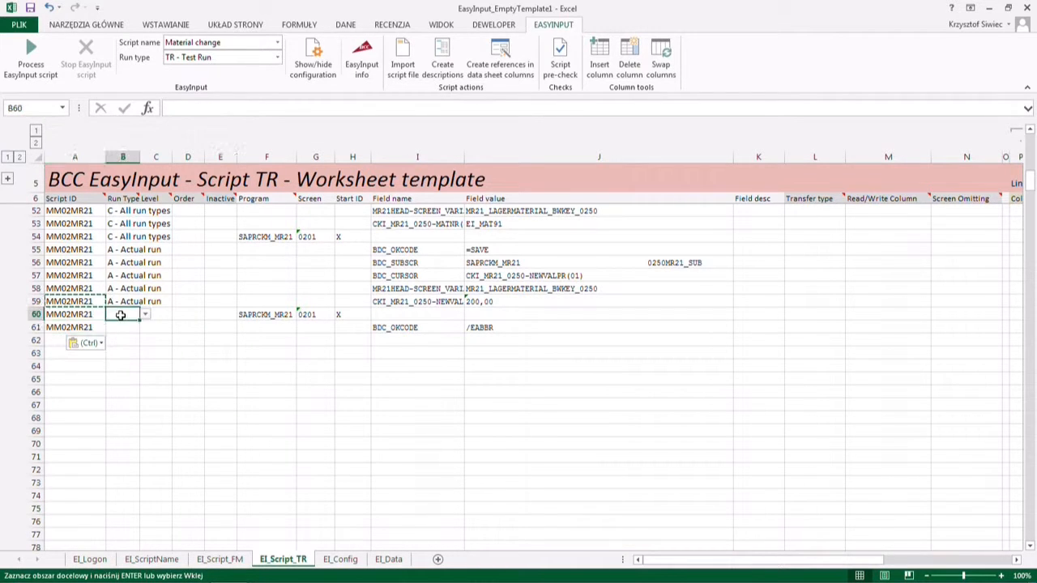
pyautogui.click(145, 315)
pyautogui.click(118, 333)
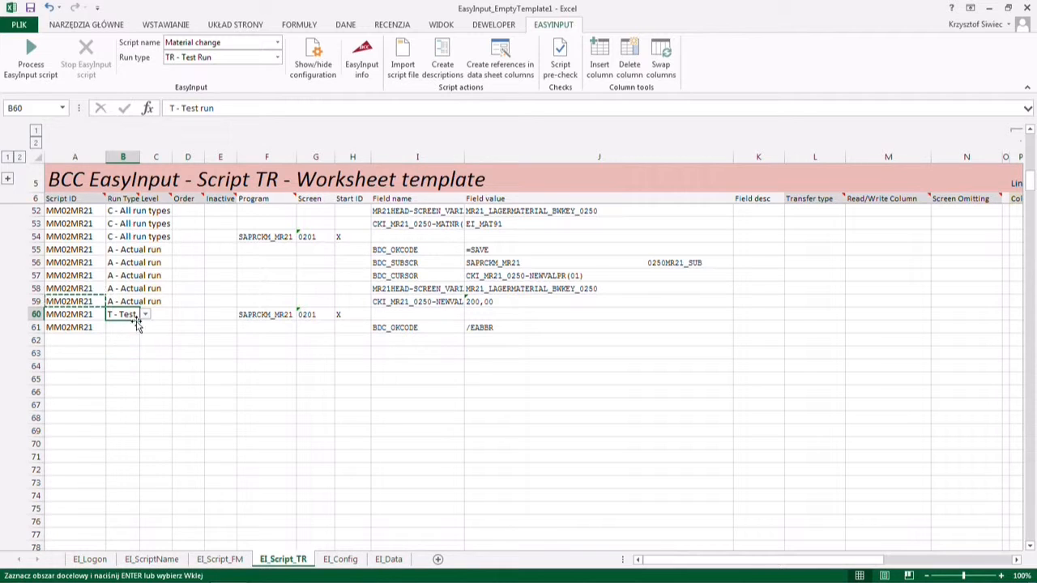
pyautogui.hotkey('ctrl', 'c')
pyautogui.click(124, 326)
pyautogui.hotkey('ctrl', 'v')
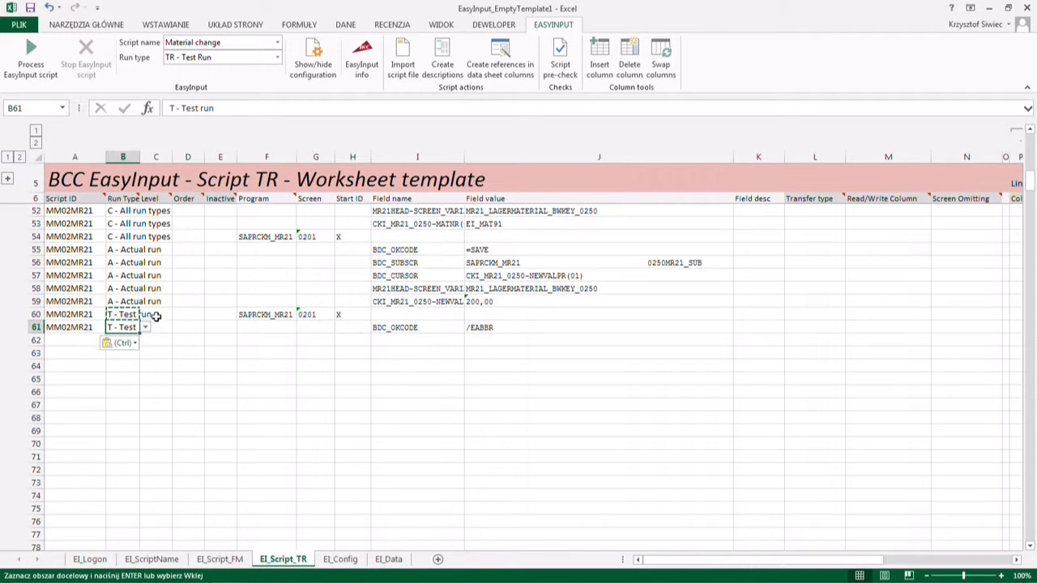
pyautogui.click(154, 315)
# - Set row 54's run type to A - Actual run
pyautogui.scroll(1, 198, 288)
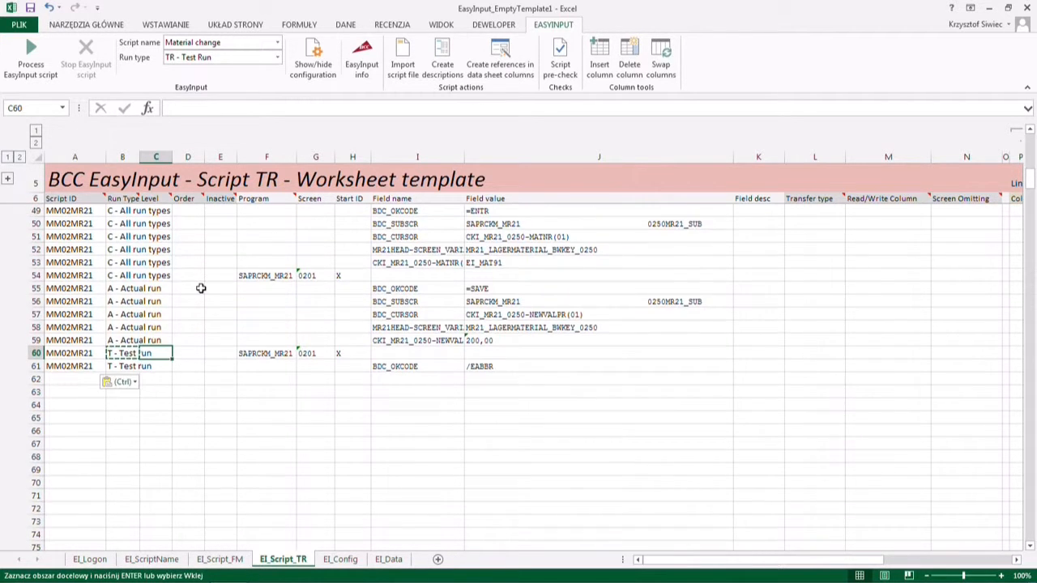
pyautogui.click(116, 276)
pyautogui.click(147, 275)
pyautogui.click(121, 293)
pyautogui.click(189, 275)
pyautogui.scroll(14, 297, 276)
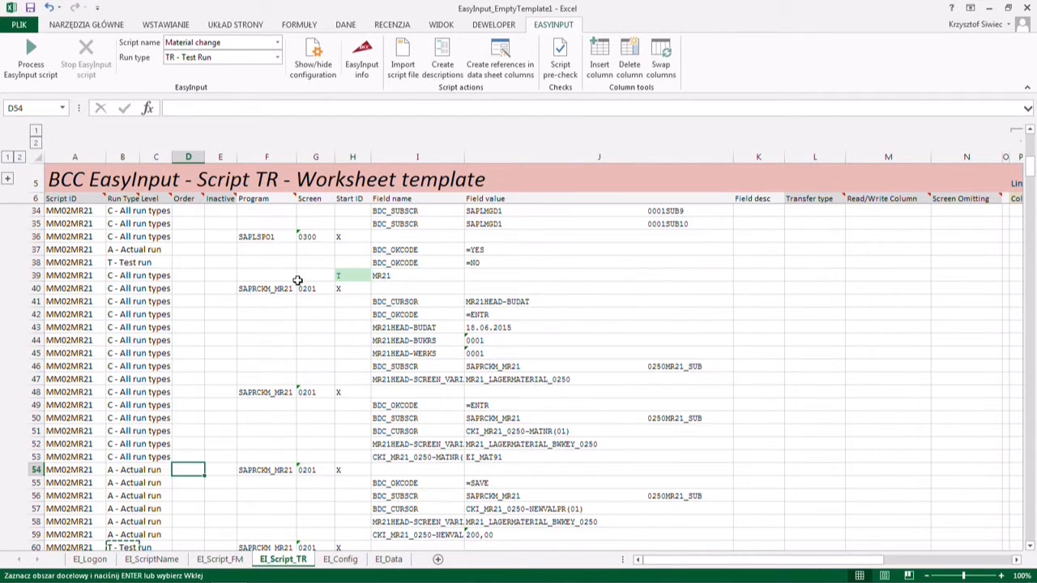
# - Copy the H7:I7 transaction-start entries into H39, where the MR21 transaction begins
pyautogui.moveTo(334, 211); pyautogui.dragTo(374, 210)
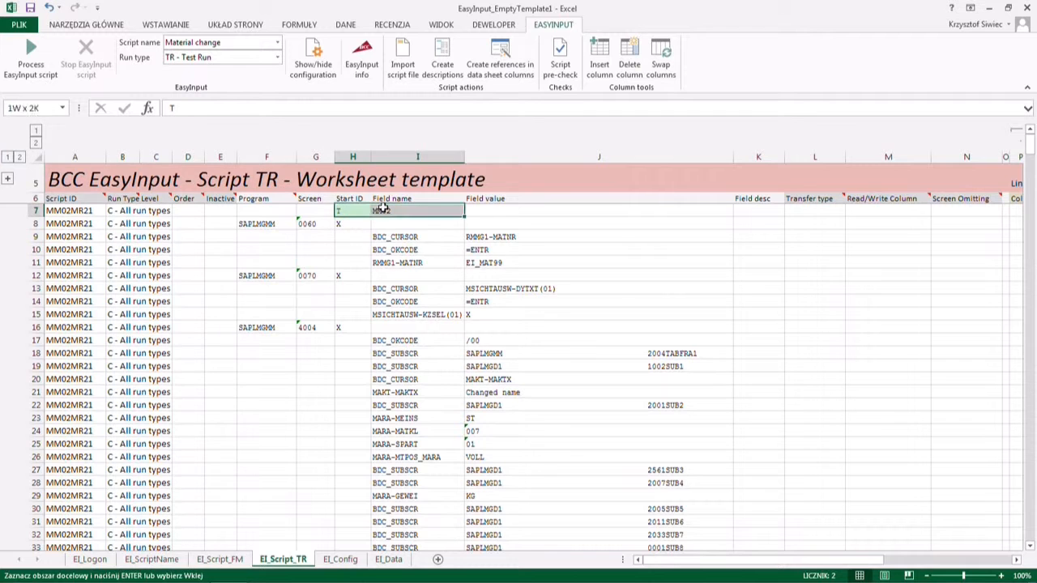
pyautogui.scroll(-5, 370, 279)
pyautogui.click(350, 432)
pyautogui.hotkey('ctrl', 'v')
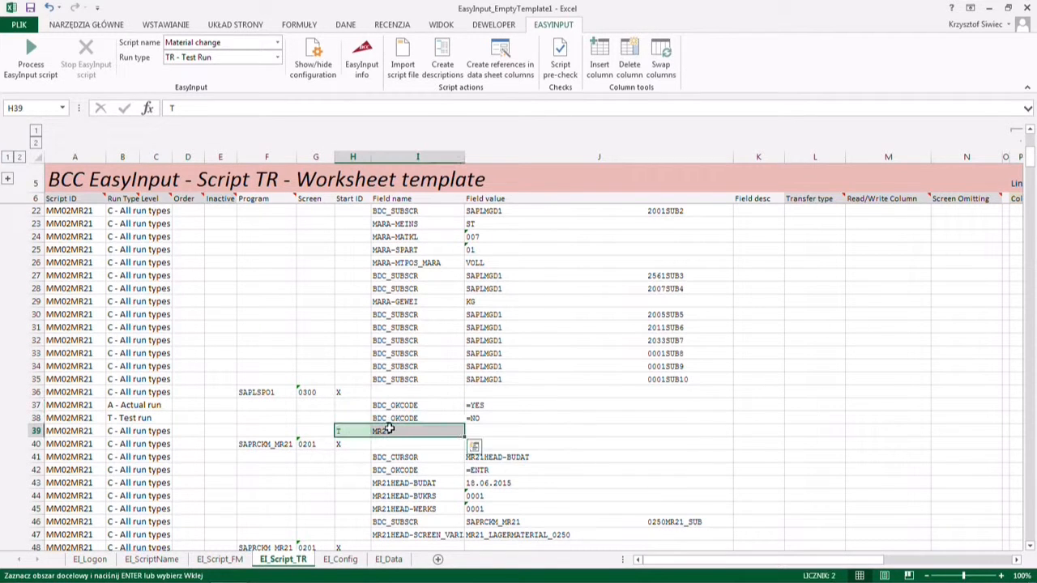
pyautogui.scroll(-2, 331, 334)
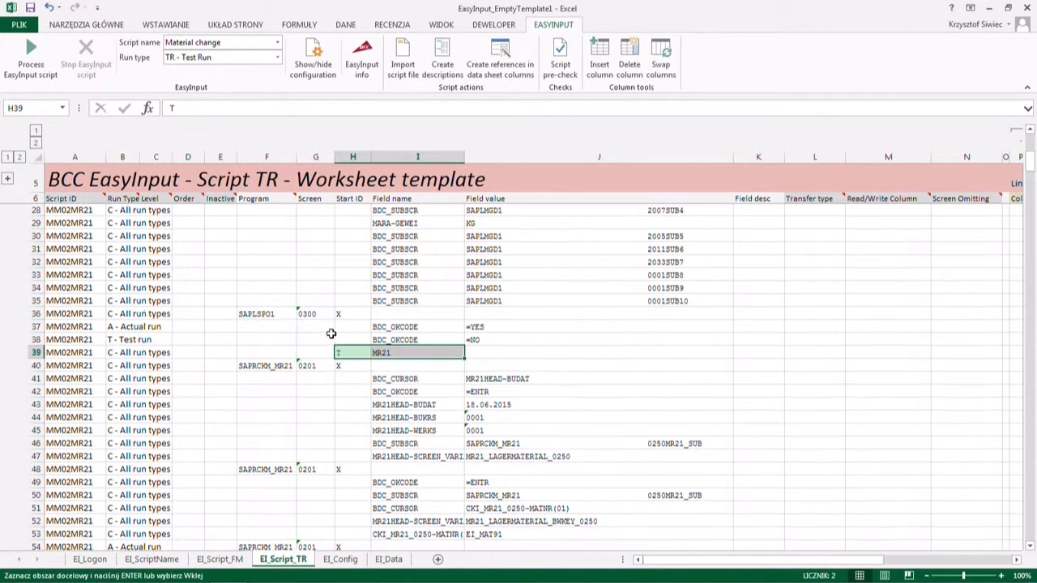
pyautogui.scroll(-4, 331, 333)
pyautogui.scroll(4, 331, 334)
pyautogui.scroll(7, 331, 334)
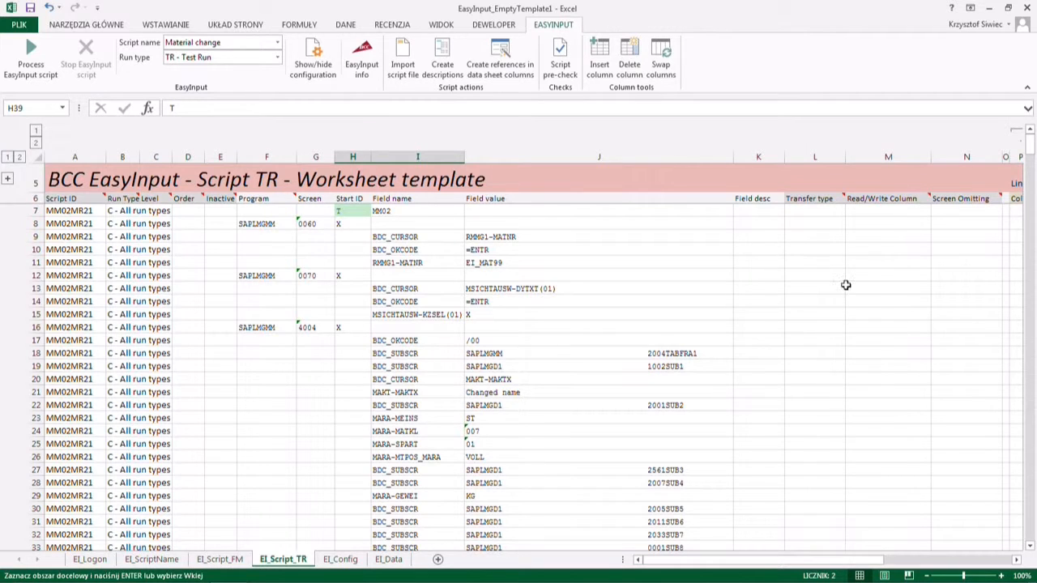
# - Make row 11's material number WriteData from EI_Data column AA
pyautogui.click(797, 264)
pyautogui.click(850, 262)
pyautogui.click(824, 276)
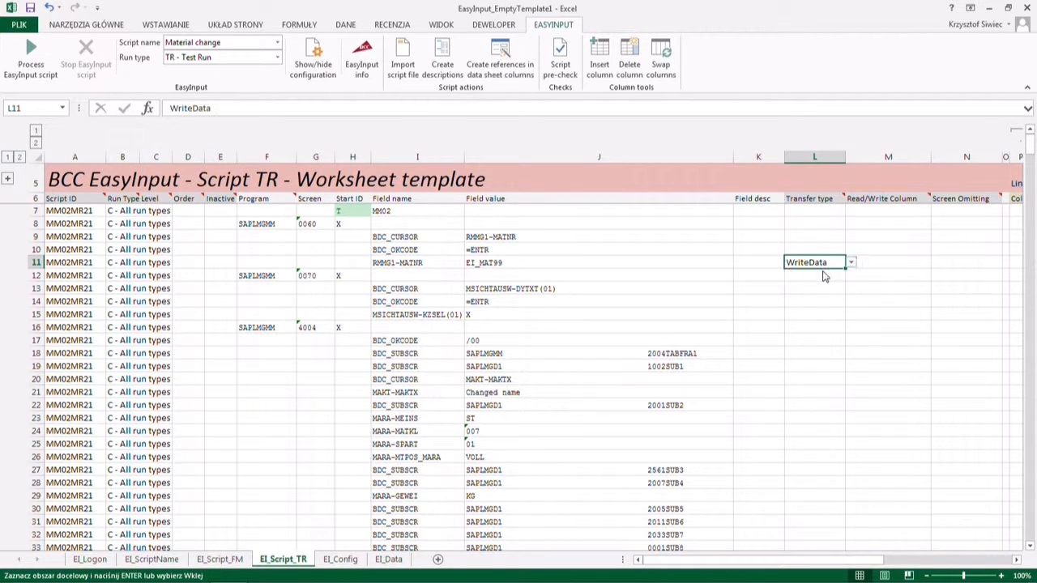
pyautogui.click(868, 261)
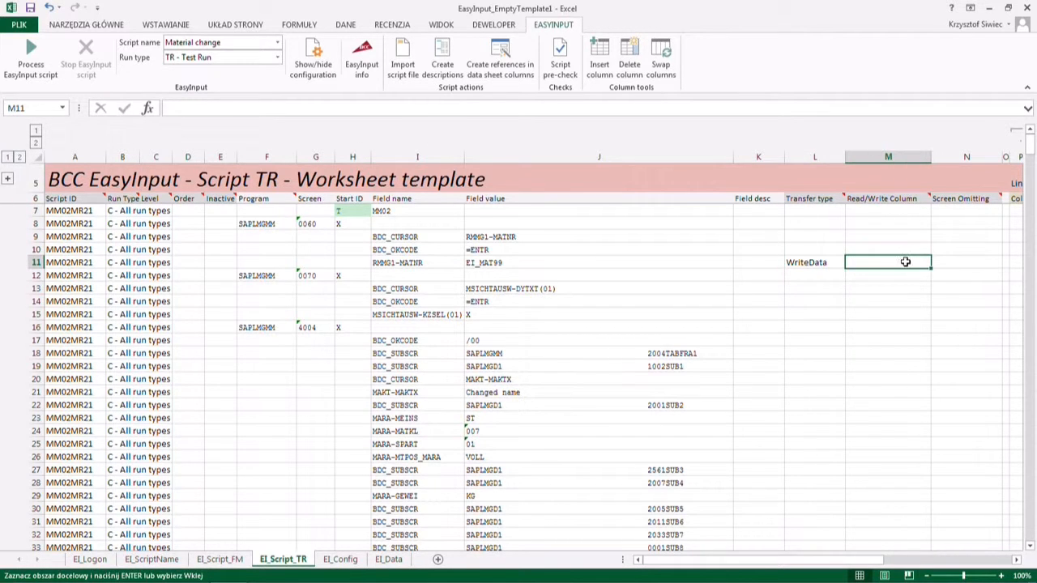
pyautogui.click(388, 559)
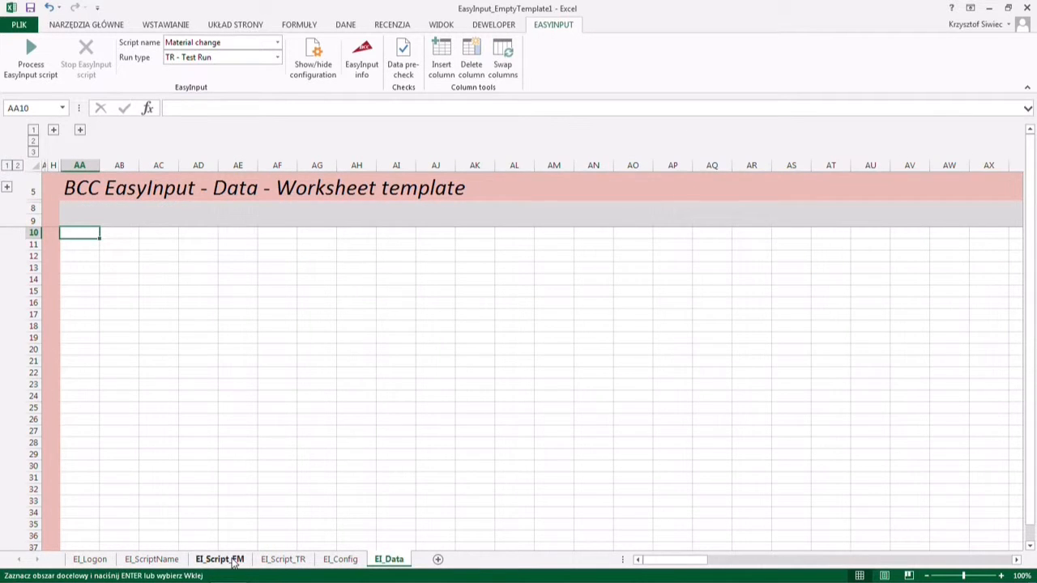
pyautogui.click(282, 559)
pyautogui.write('AA')
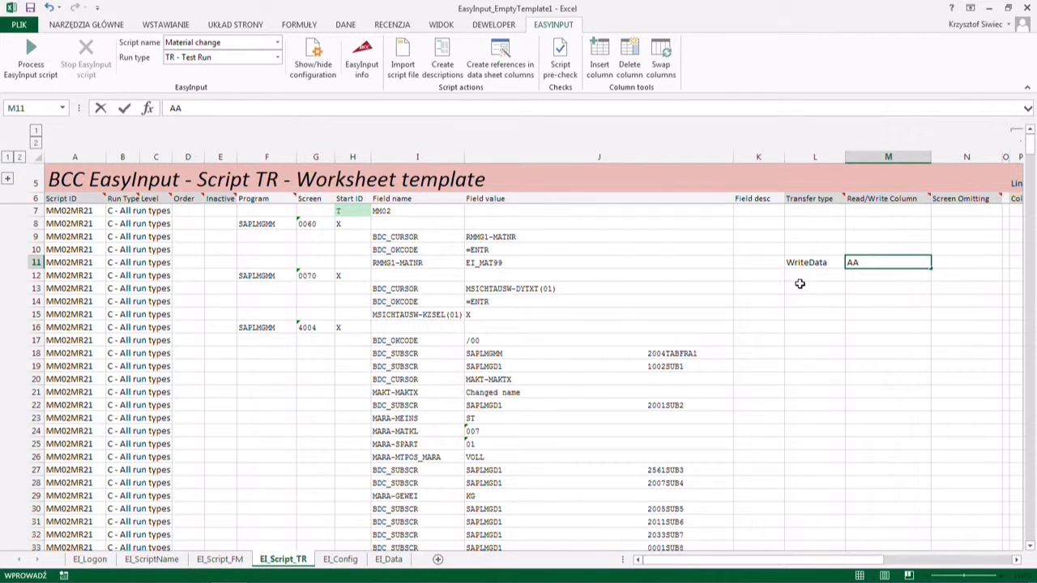
pyautogui.click(470, 264)
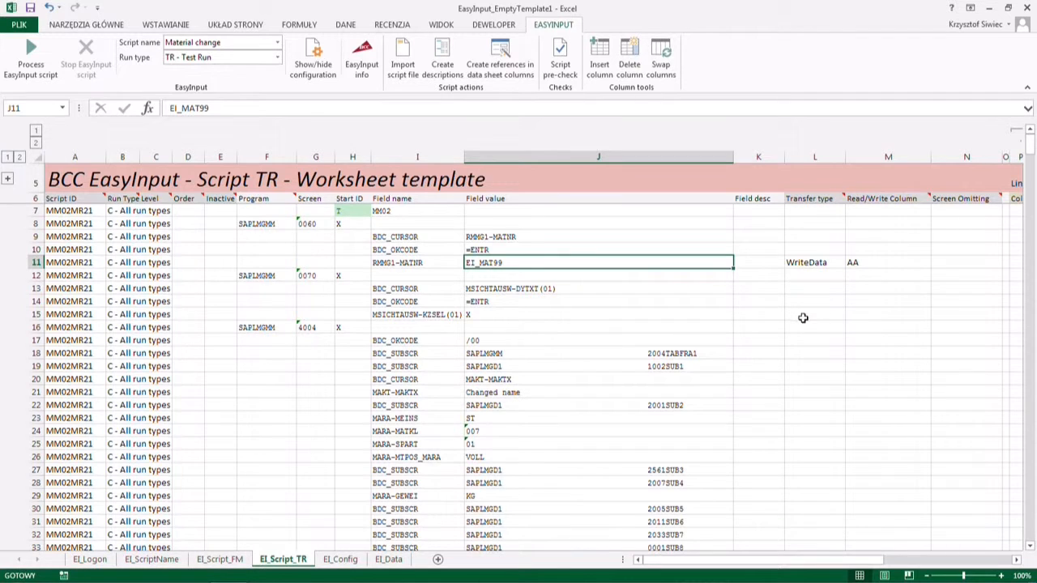
pyautogui.scroll(-1, 802, 321)
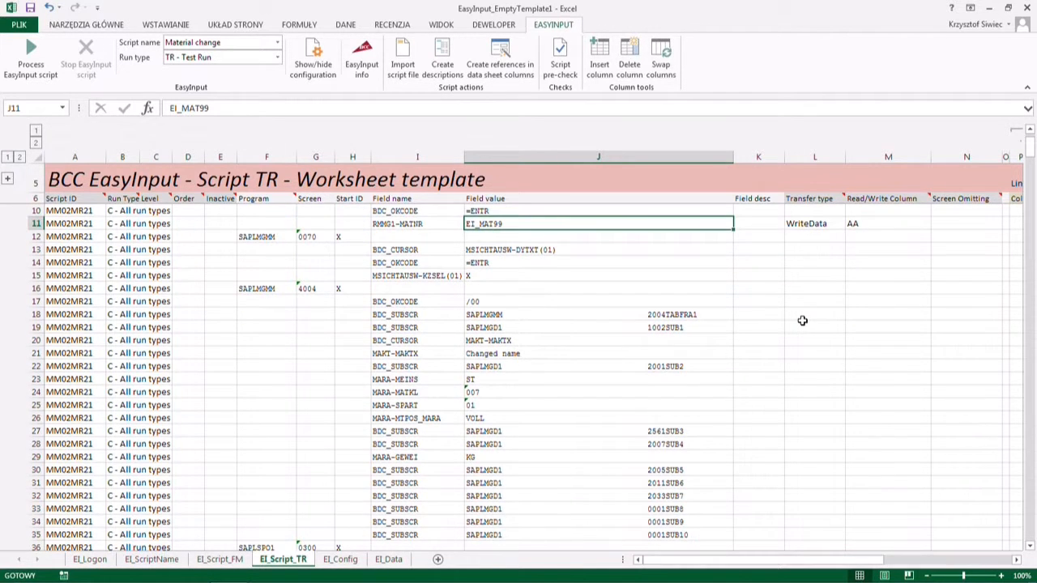
pyautogui.scroll(-1, 802, 320)
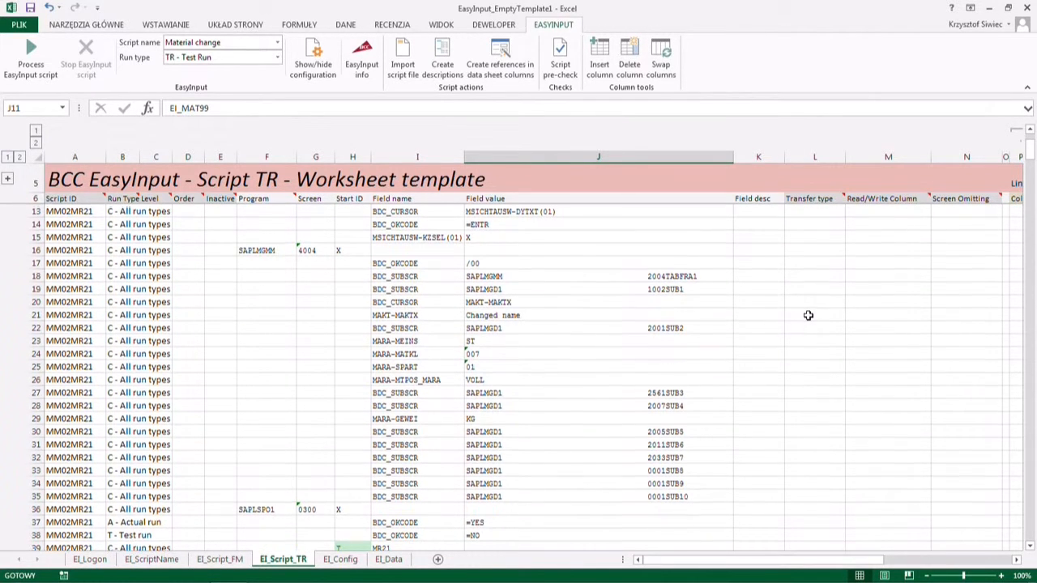
pyautogui.scroll(1, 808, 324)
# - Make row 21's material name WriteData from column AB
pyautogui.click(803, 372)
pyautogui.click(814, 353)
pyautogui.click(850, 353)
pyautogui.click(837, 361)
pyautogui.click(861, 353)
pyautogui.write('AB')
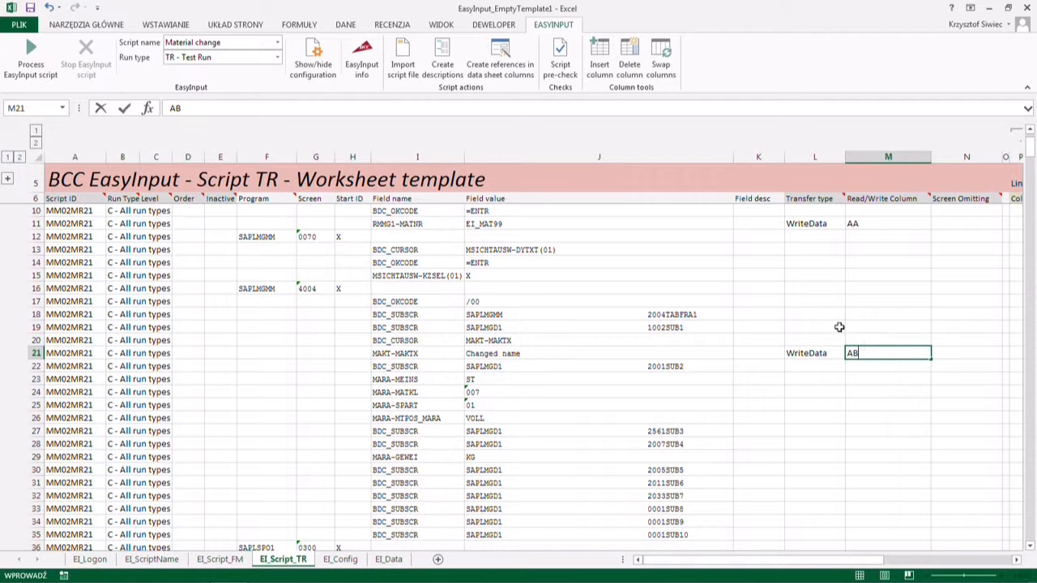
pyautogui.click(841, 304)
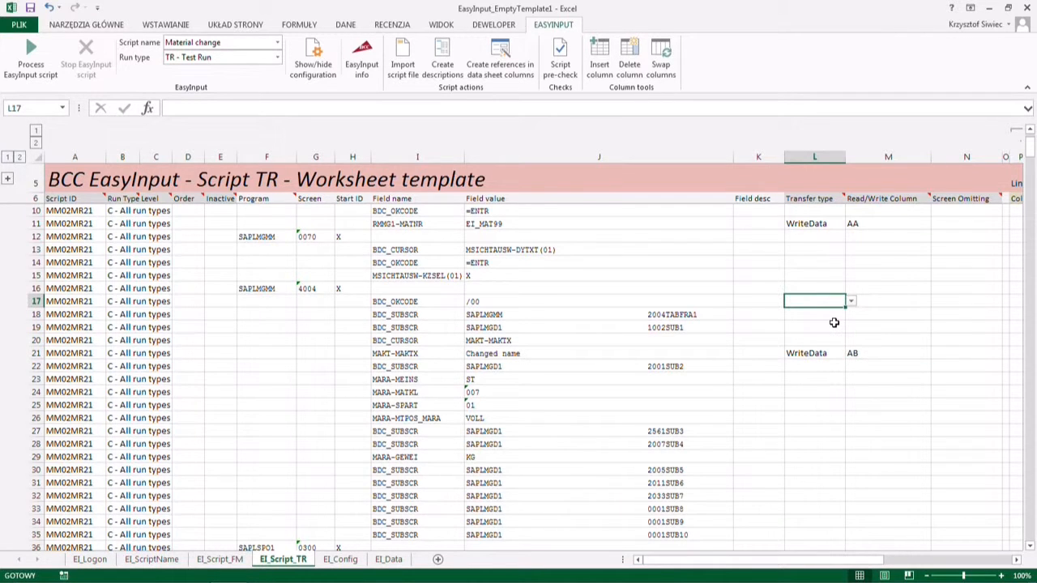
pyautogui.scroll(-2, 833, 323)
pyautogui.scroll(-4, 834, 323)
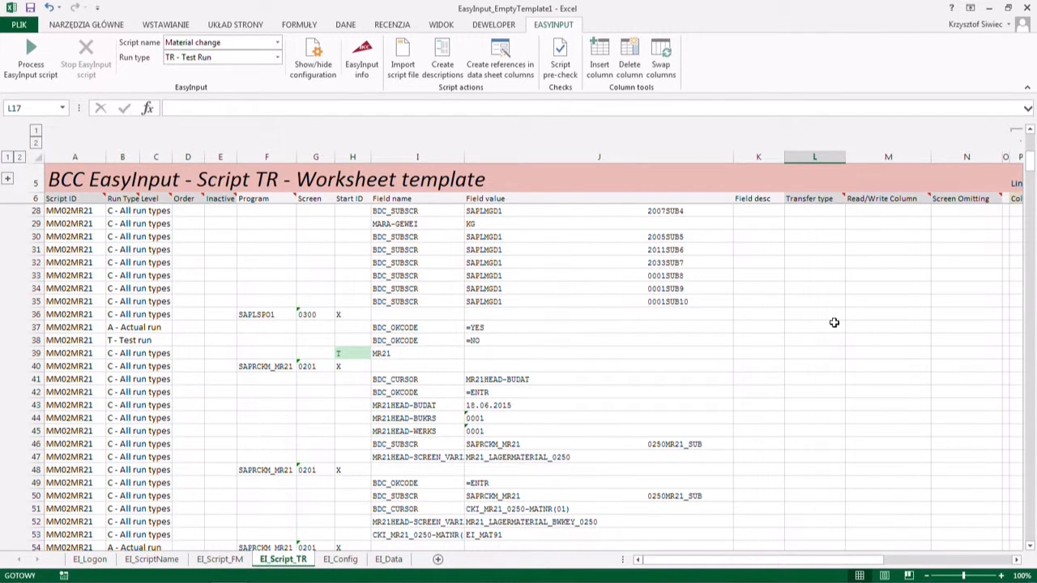
pyautogui.scroll(-1, 834, 323)
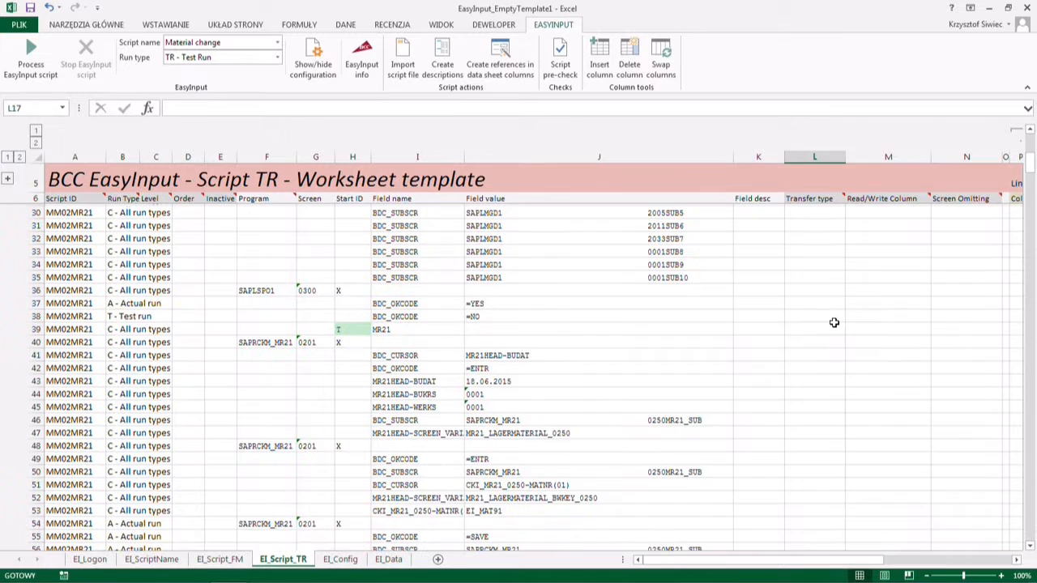
# - Set the material line (row 53) to WriteData reading from data column AA
pyautogui.scroll(-1, 834, 322)
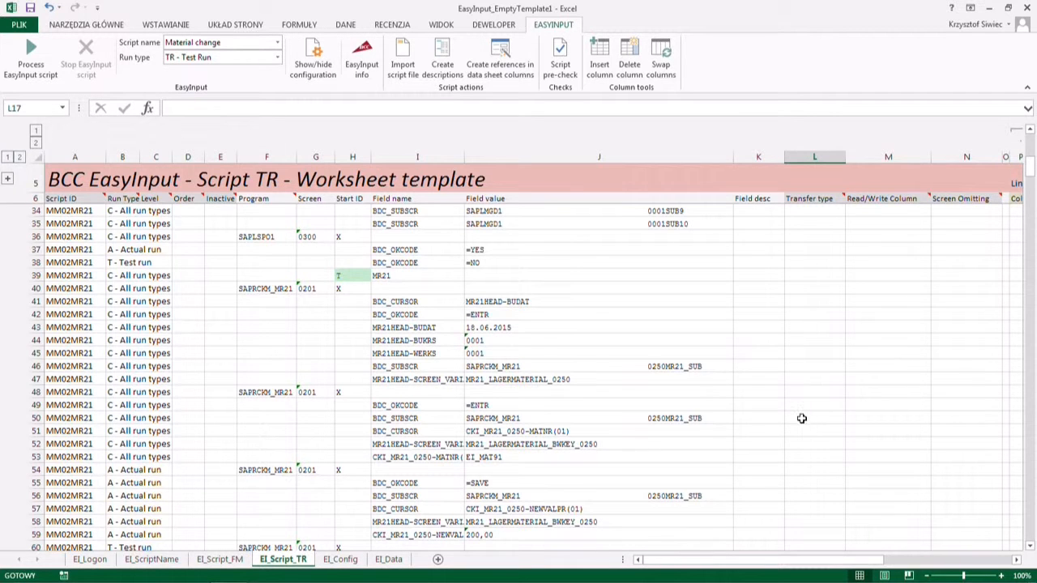
pyautogui.scroll(-2, 800, 415)
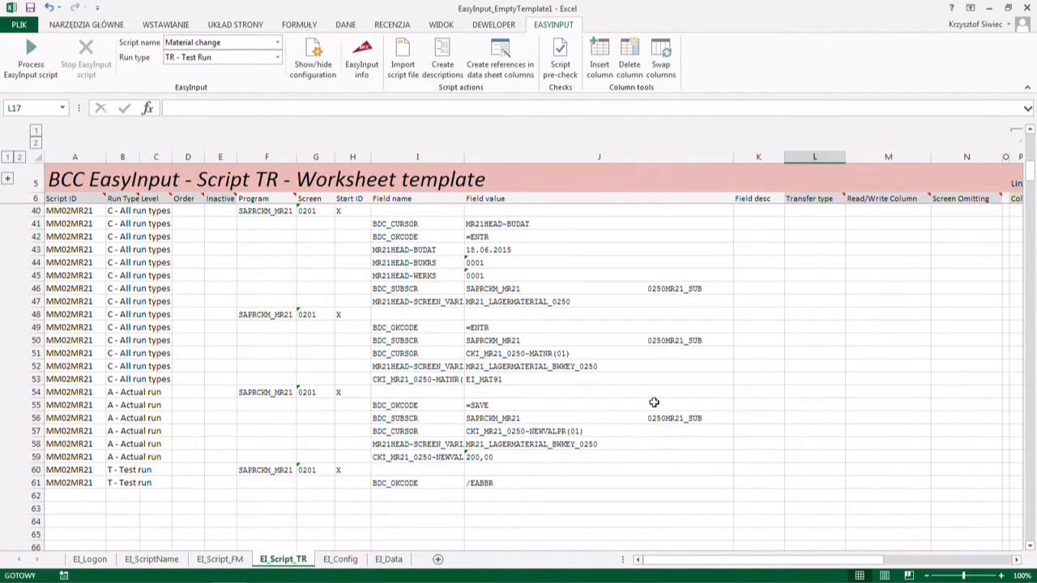
pyautogui.click(499, 379)
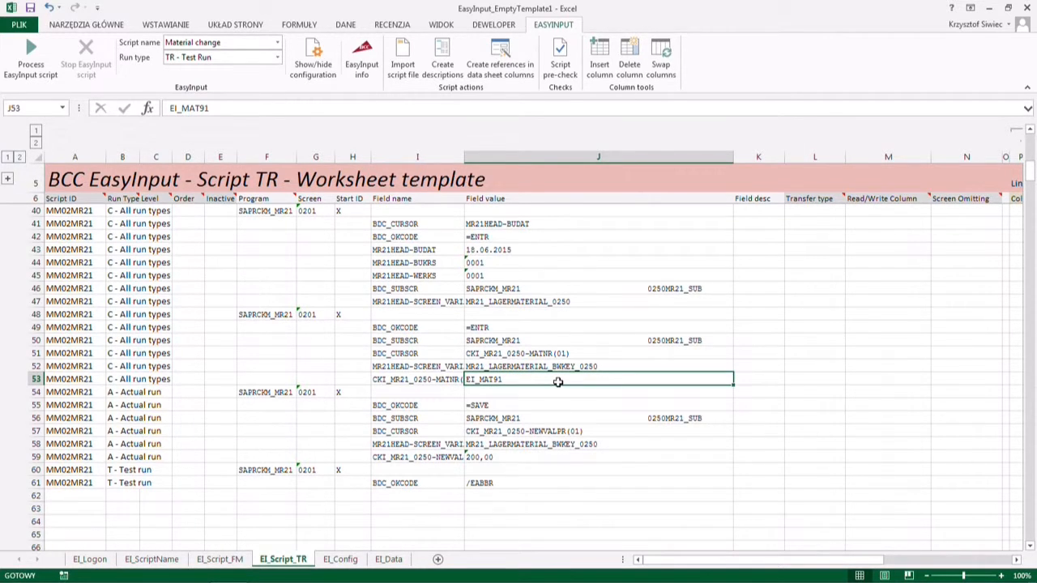
pyautogui.scroll(9, 712, 388)
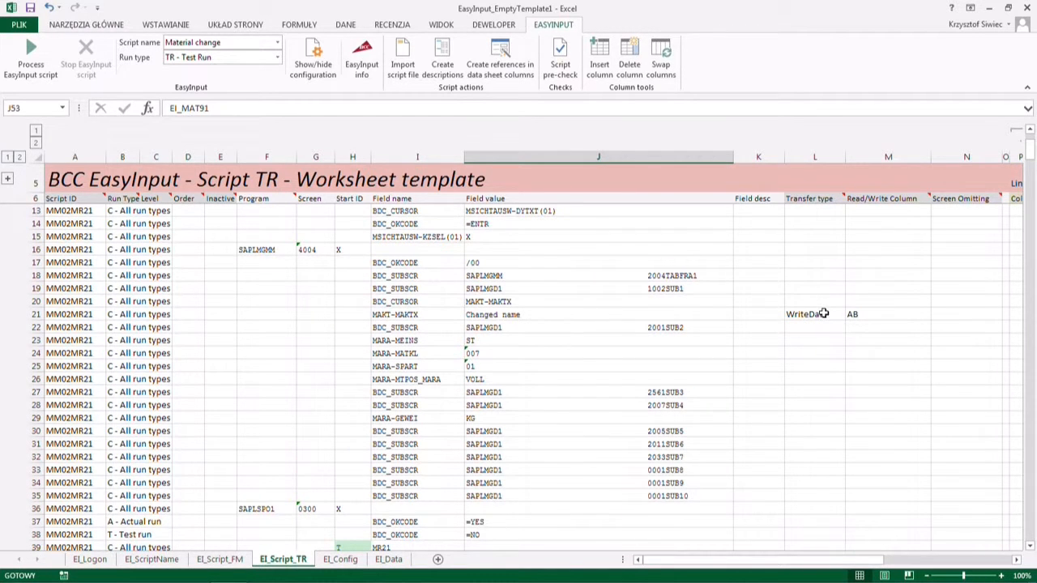
pyautogui.scroll(-5, 822, 318)
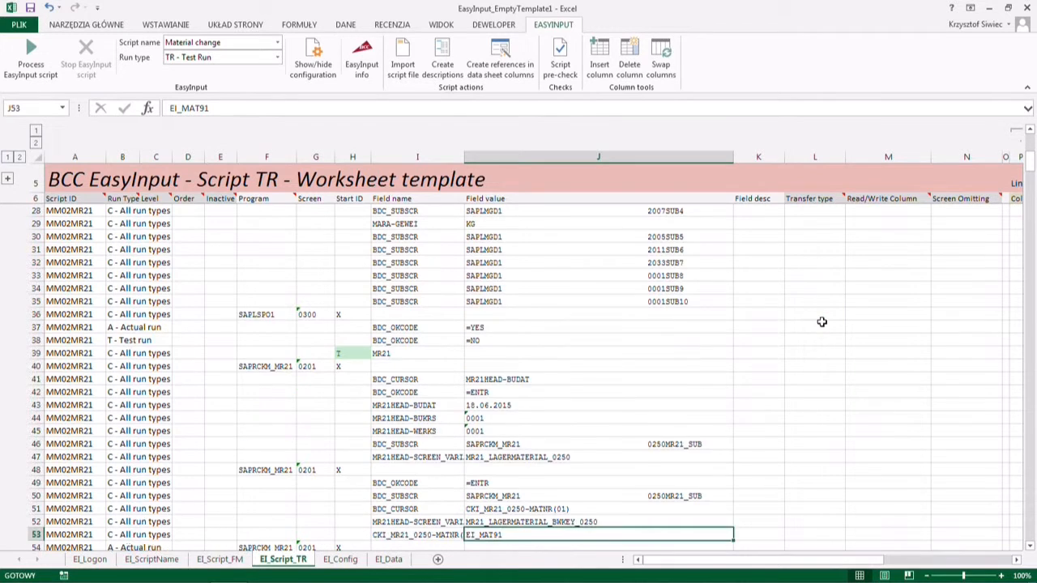
pyautogui.scroll(-2, 822, 322)
pyautogui.click(777, 458)
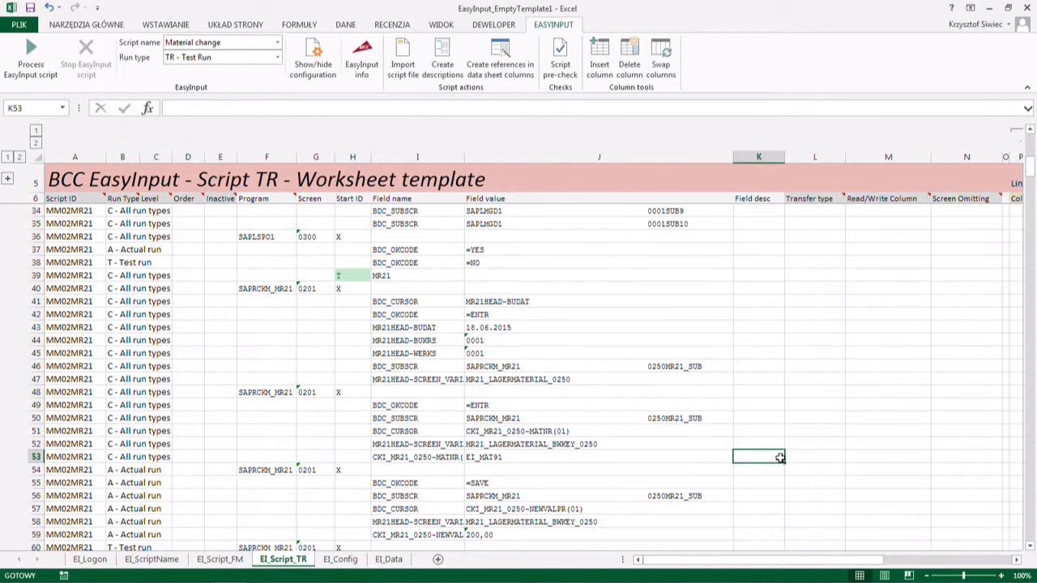
pyautogui.click(826, 457)
pyautogui.click(851, 457)
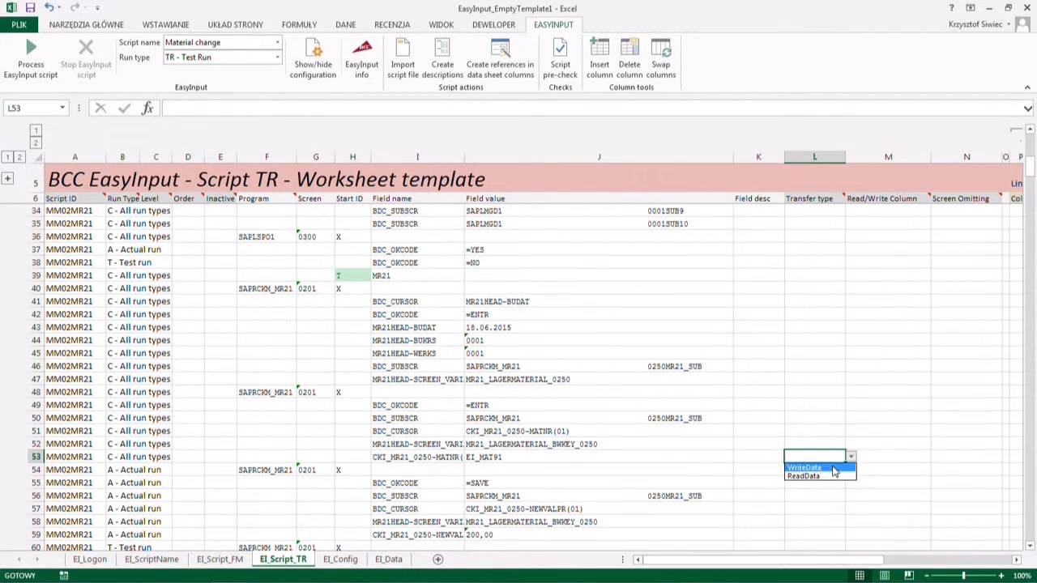
pyautogui.click(834, 471)
pyautogui.click(875, 460)
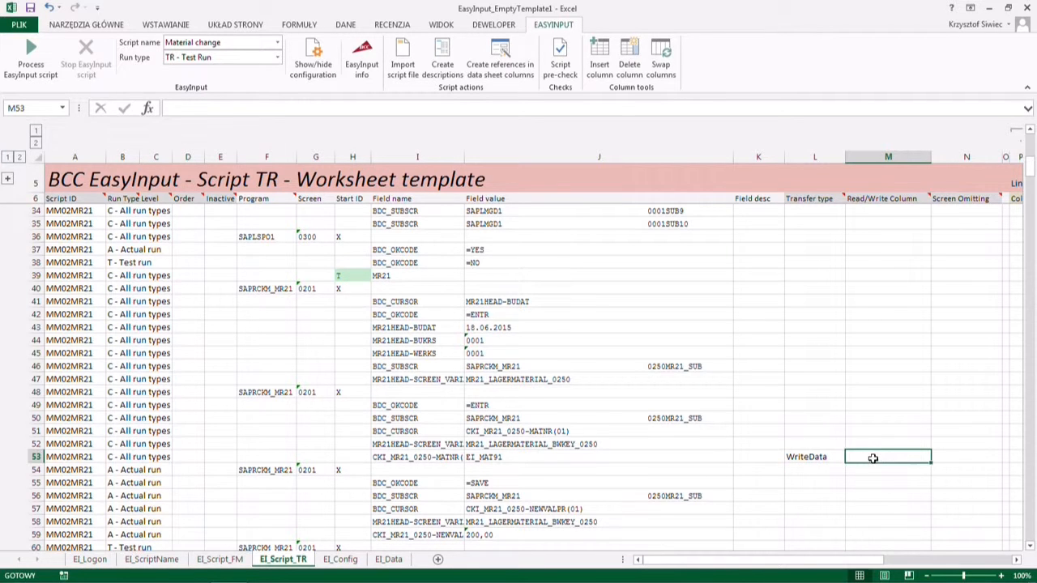
pyautogui.write('AA')
pyautogui.click(861, 441)
# - Set the plant line (row 45) to WriteData reading from data column AC
pyautogui.scroll(4, 847, 438)
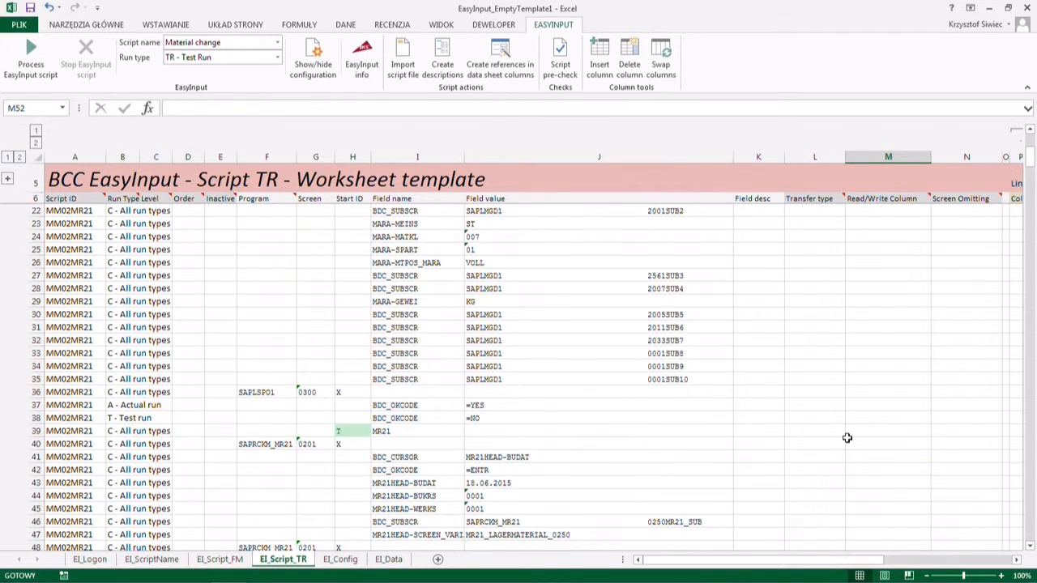
pyautogui.scroll(-1, 844, 435)
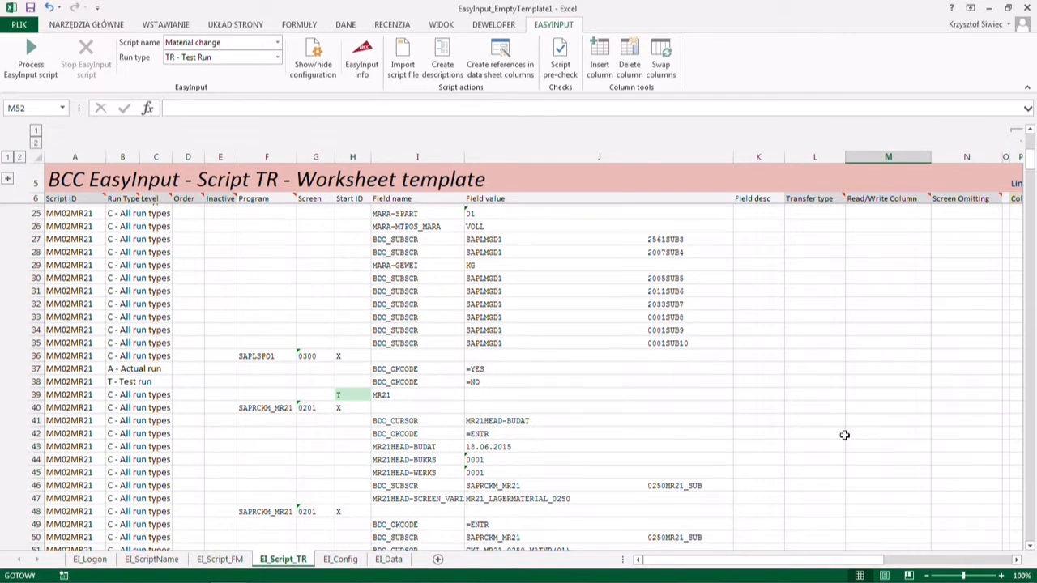
pyautogui.click(524, 469)
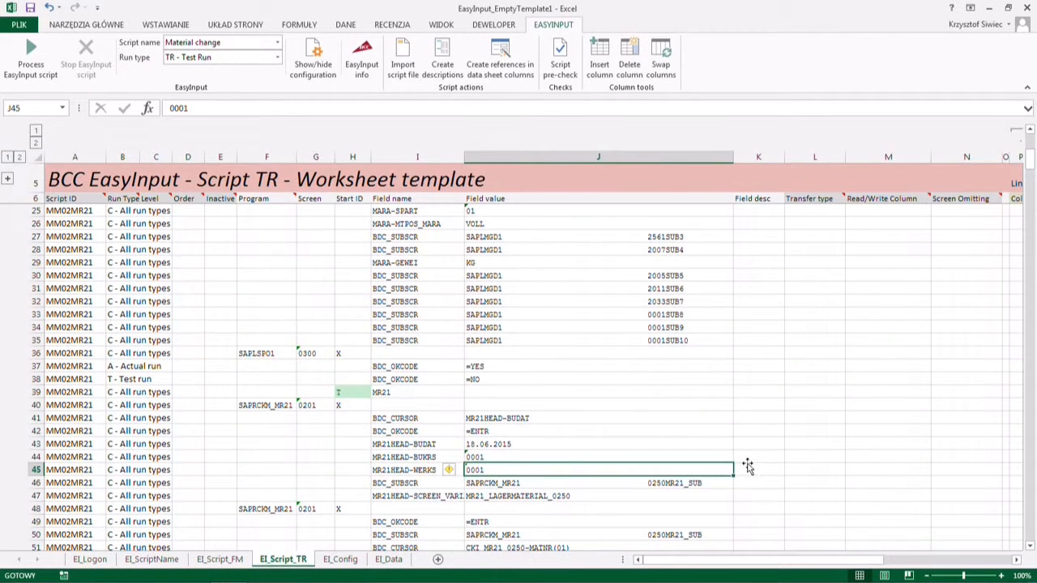
pyautogui.click(805, 468)
pyautogui.click(848, 470)
pyautogui.click(810, 489)
pyautogui.click(879, 468)
pyautogui.scroll(6, 878, 458)
pyautogui.scroll(-6, 878, 458)
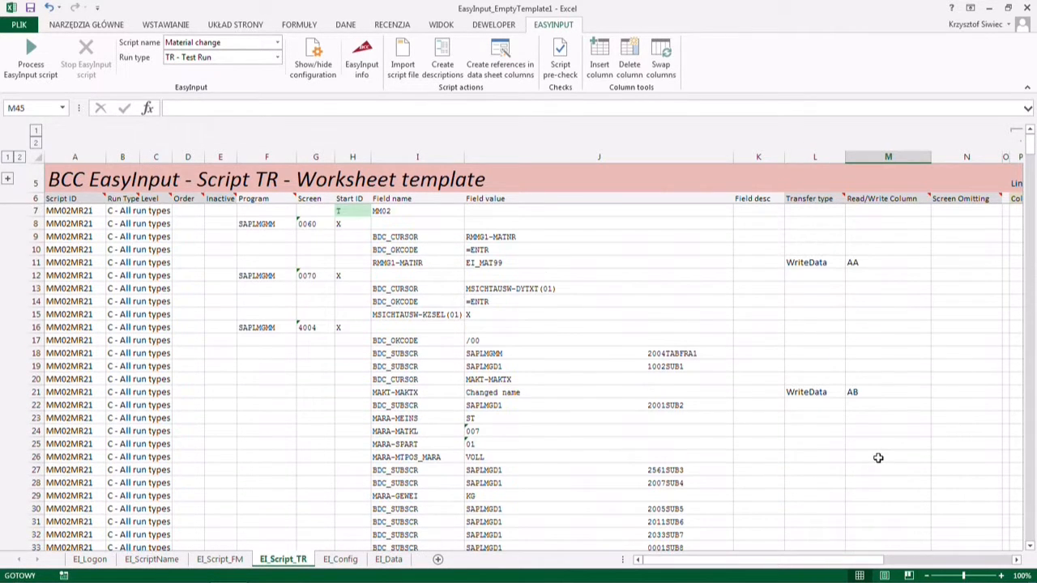
pyautogui.write('AC')
pyautogui.click(861, 446)
# - Set the new price line (row 59) to WriteData reading from data column AD
pyautogui.scroll(-3, 860, 447)
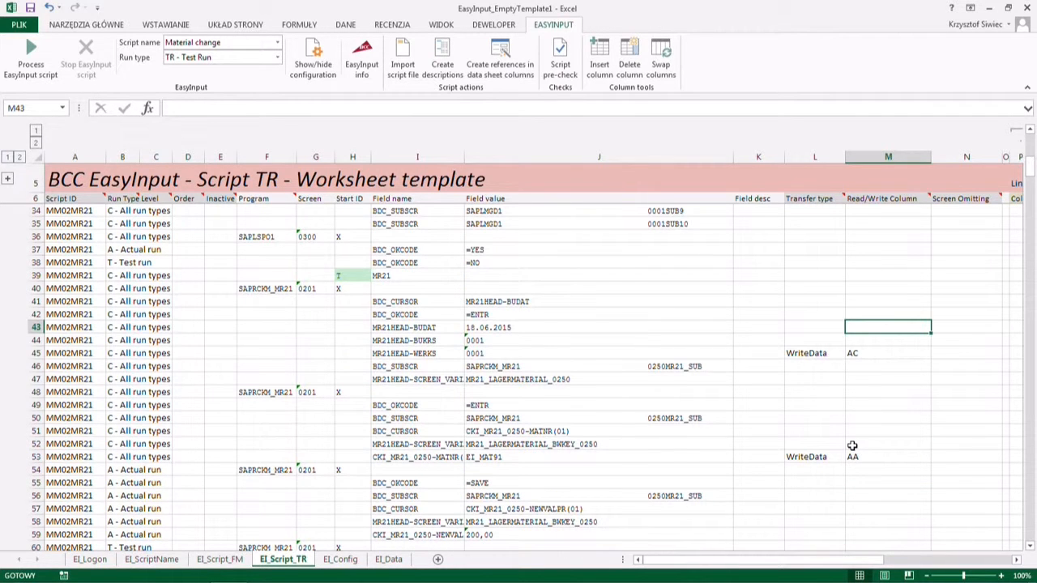
pyautogui.scroll(-1, 852, 445)
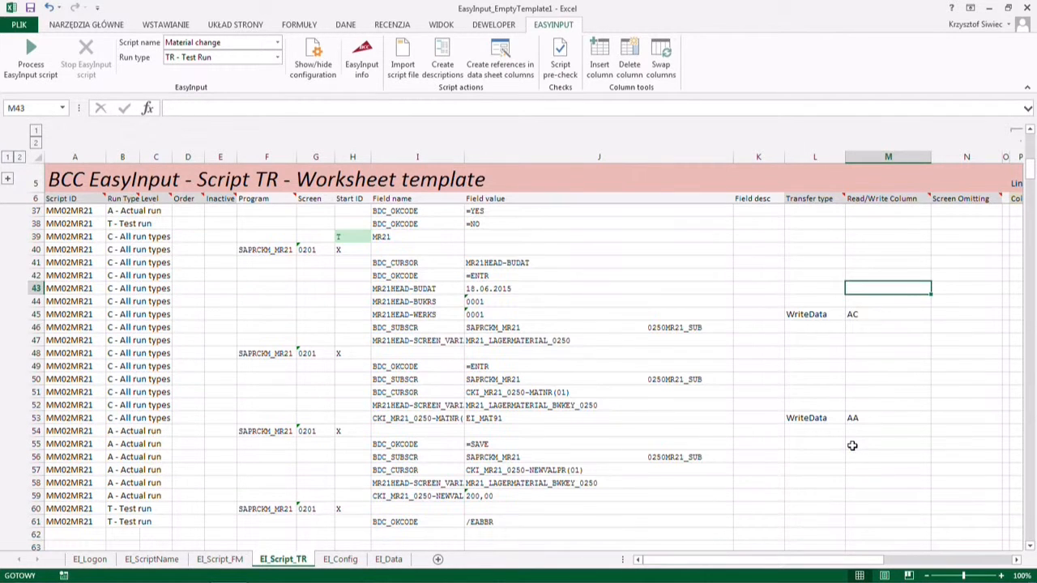
pyautogui.click(843, 494)
pyautogui.click(849, 496)
pyautogui.click(834, 508)
pyautogui.click(868, 494)
pyautogui.write('AD')
pyautogui.click(856, 454)
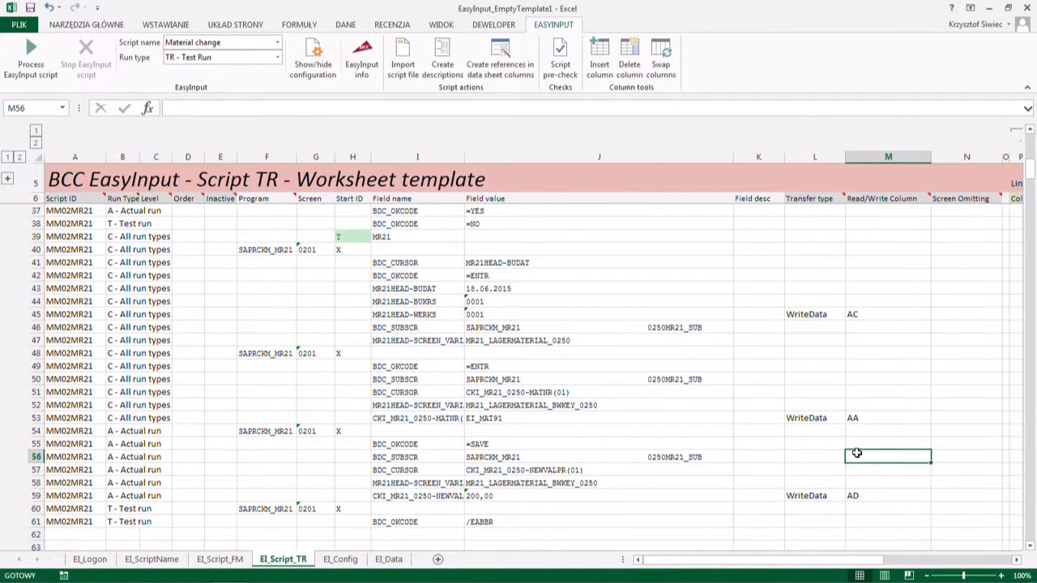
pyautogui.scroll(9, 856, 454)
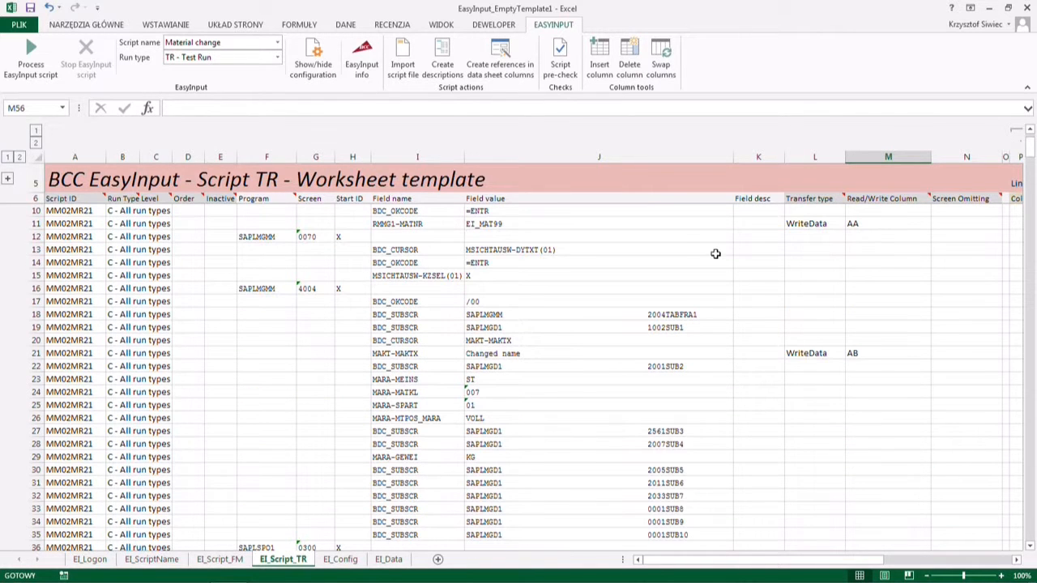
# - Pre-check the TR script with no errors, then generate the Field desc descriptions via SAP logon
pyautogui.click(565, 77)
pyautogui.click(589, 342)
pyautogui.click(439, 68)
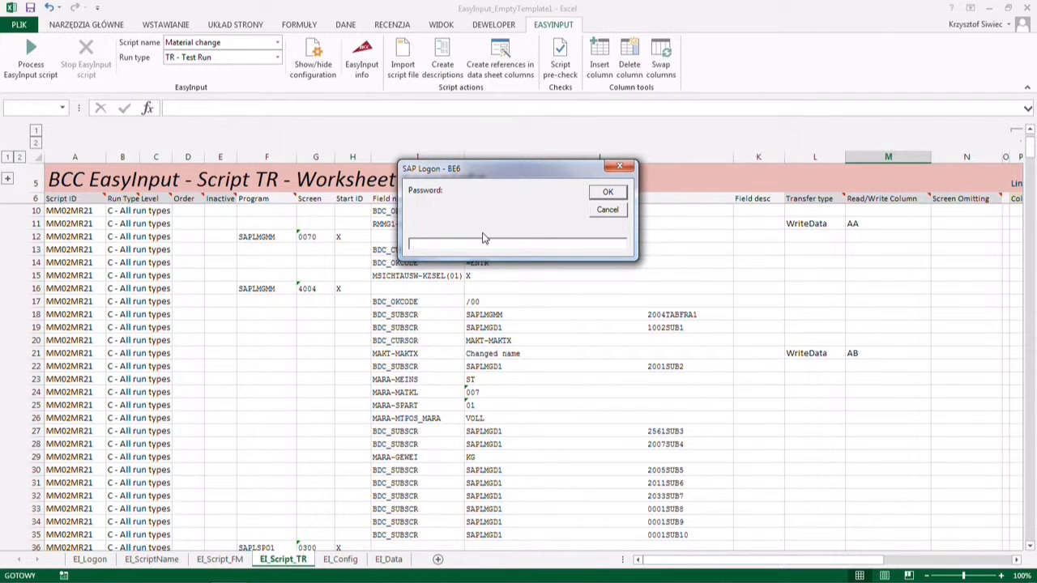
pyautogui.press('Return')
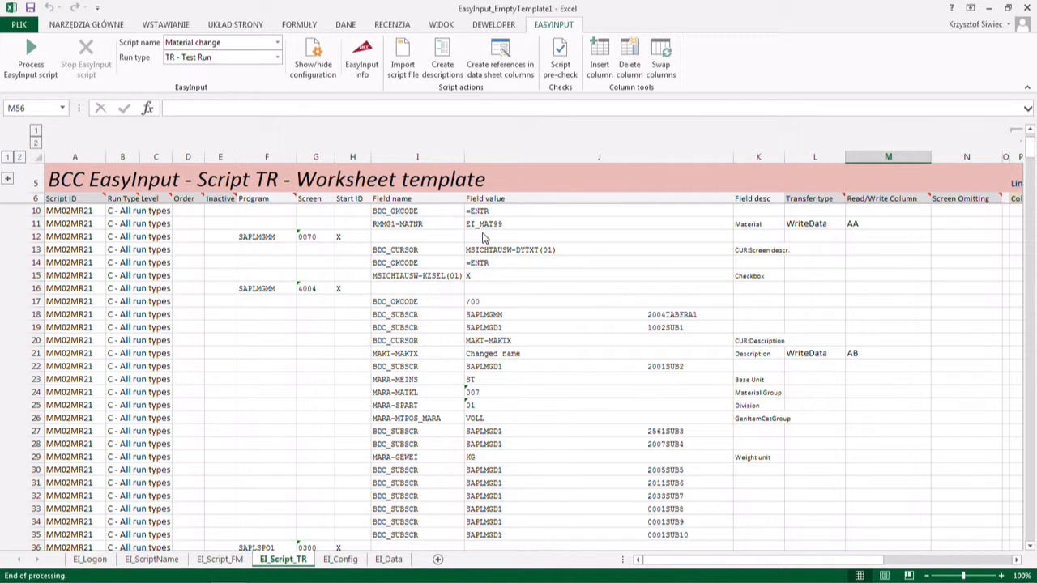
pyautogui.scroll(-3, 701, 317)
pyautogui.scroll(4, 702, 317)
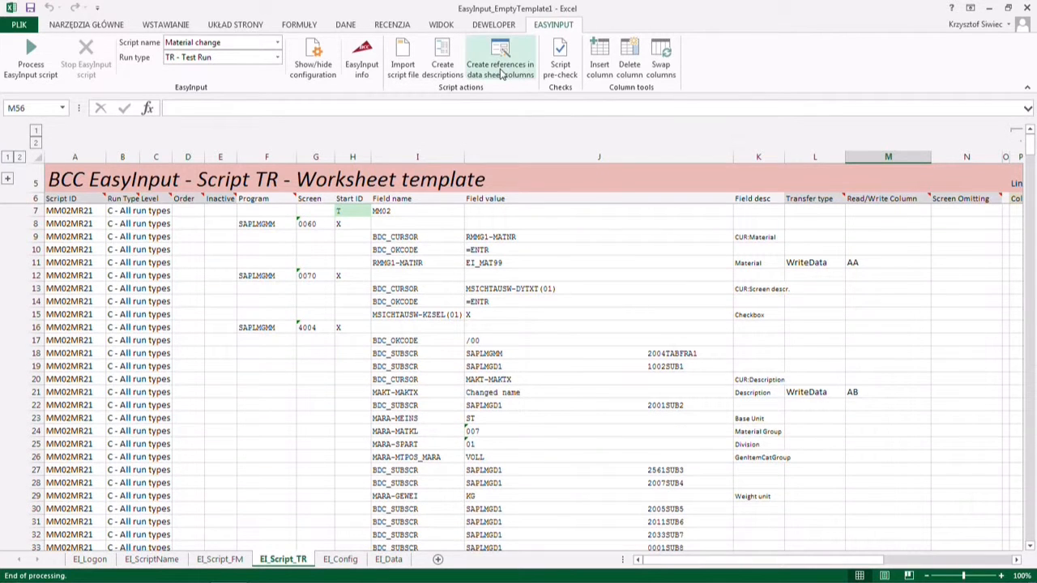
# - Create data-sheet references giving row 9 headers Material, Description, Plant and Price, then open EI_Config
pyautogui.click(389, 559)
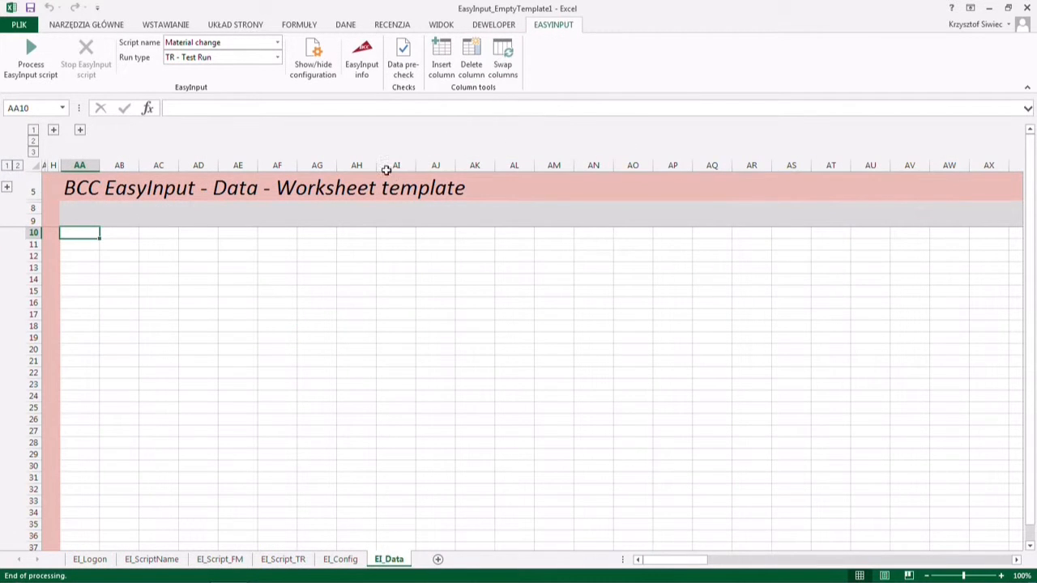
pyautogui.click(267, 559)
pyautogui.click(499, 68)
pyautogui.click(524, 369)
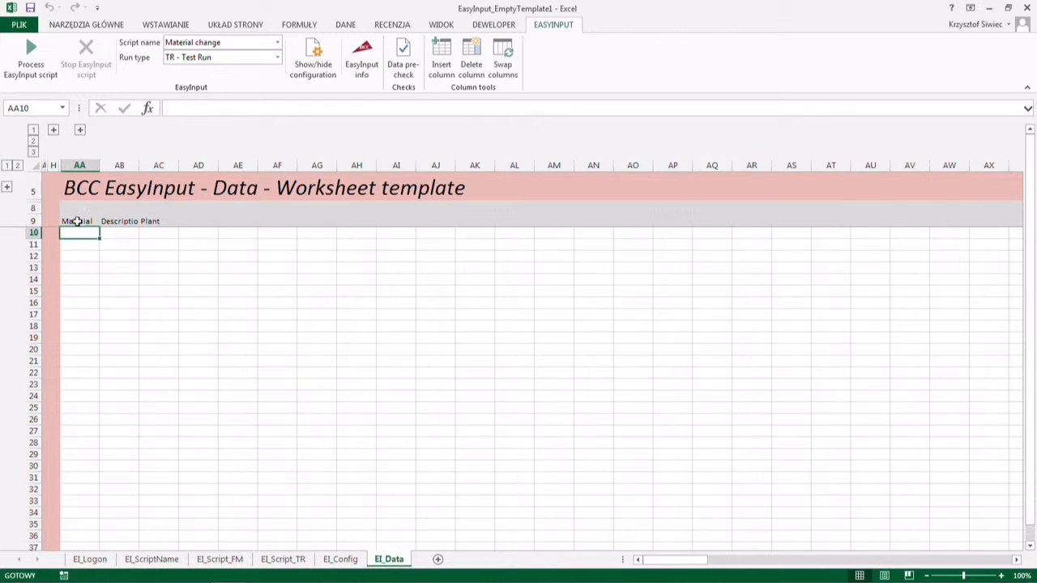
pyautogui.click(79, 221)
pyautogui.click(118, 220)
pyautogui.click(153, 220)
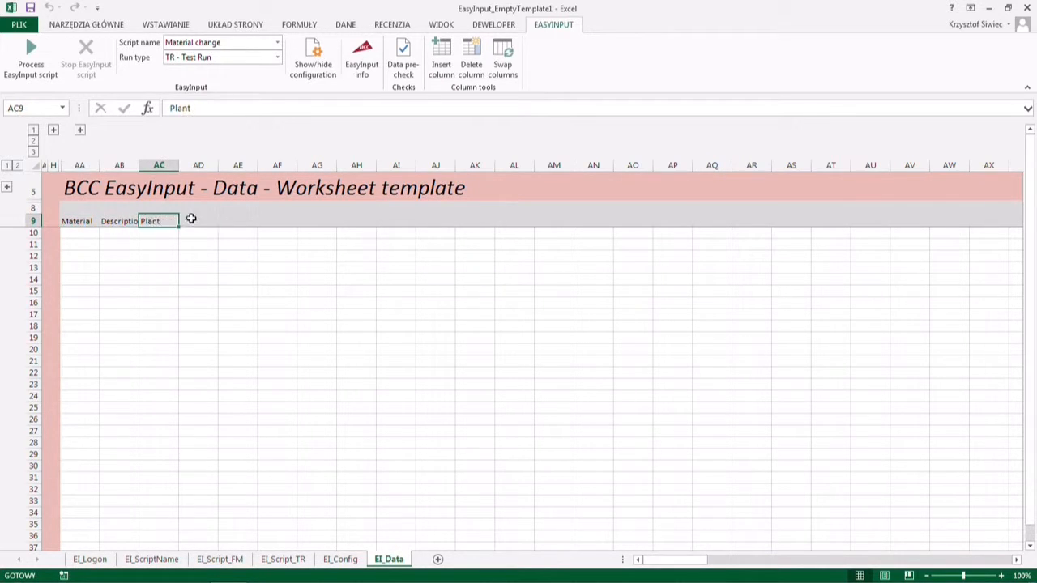
pyautogui.click(193, 222)
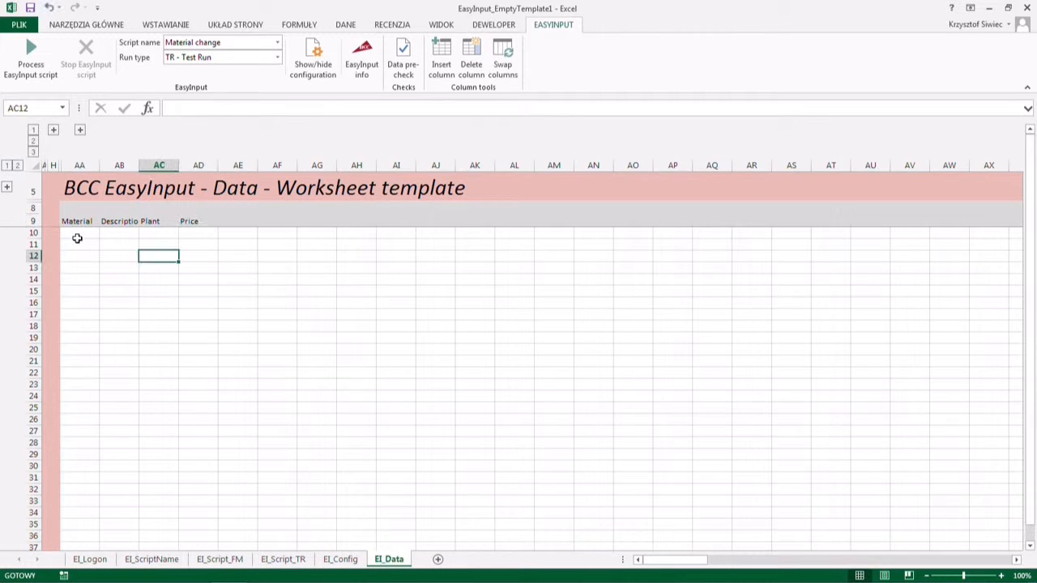
pyautogui.click(326, 559)
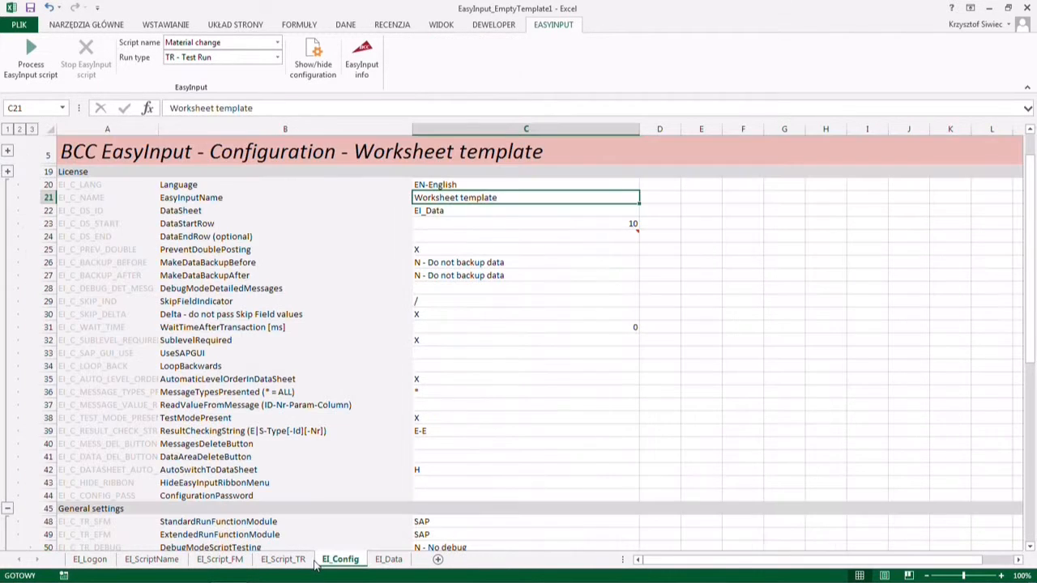
# - Copy EI_MAT99 from script cell J11 into EI_Data cell AA10 and adjust column AA's width
pyautogui.click(298, 560)
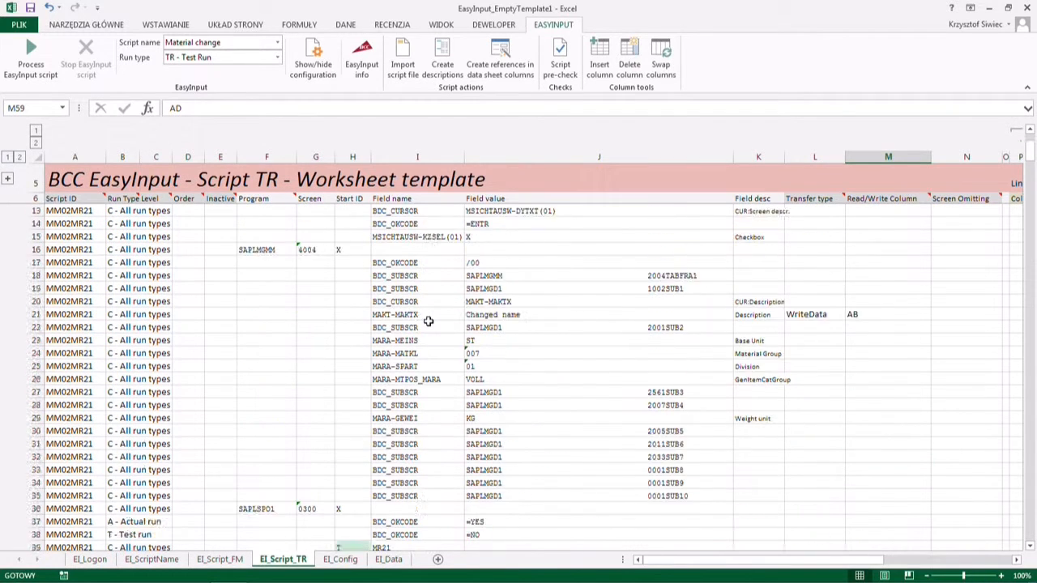
pyautogui.scroll(2, 428, 321)
pyautogui.click(472, 263)
pyautogui.doubleClick(472, 263)
pyautogui.moveTo(504, 262); pyautogui.dragTo(427, 267)
pyautogui.hotkey('ctrl', 'c')
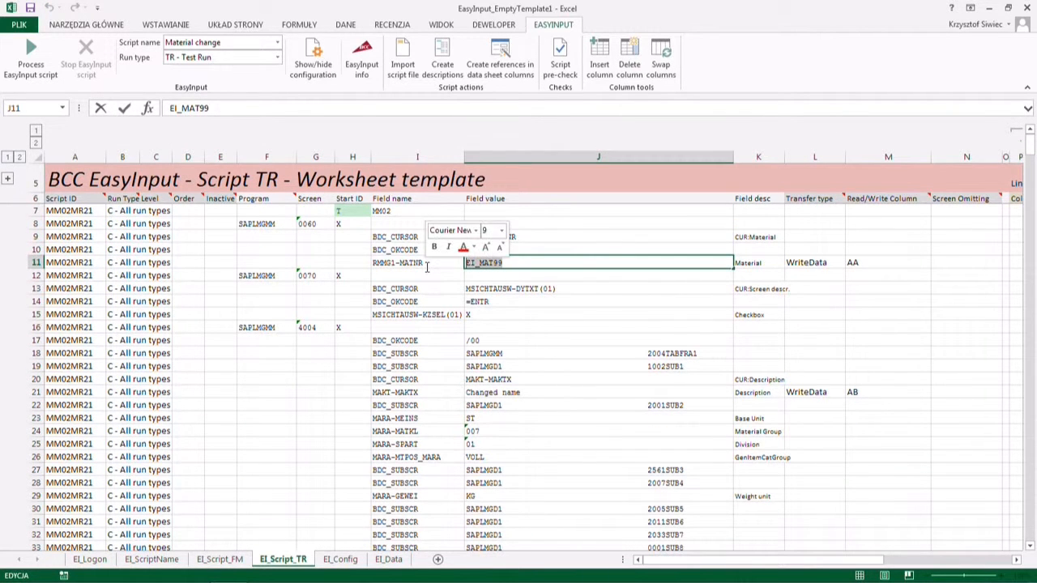
pyautogui.click(388, 560)
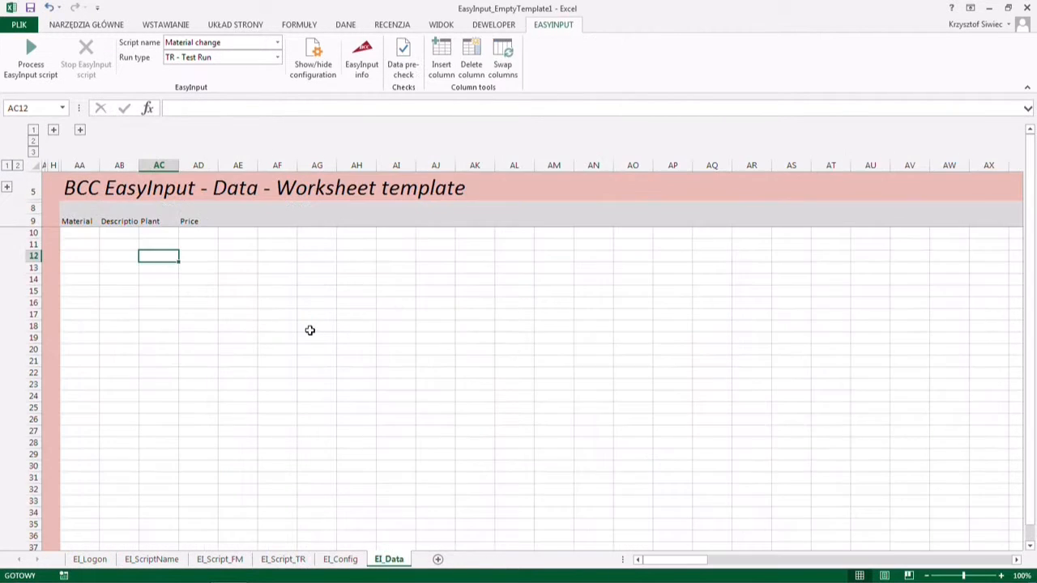
pyautogui.doubleClick(89, 238)
pyautogui.hotkey('ctrl', 'v')
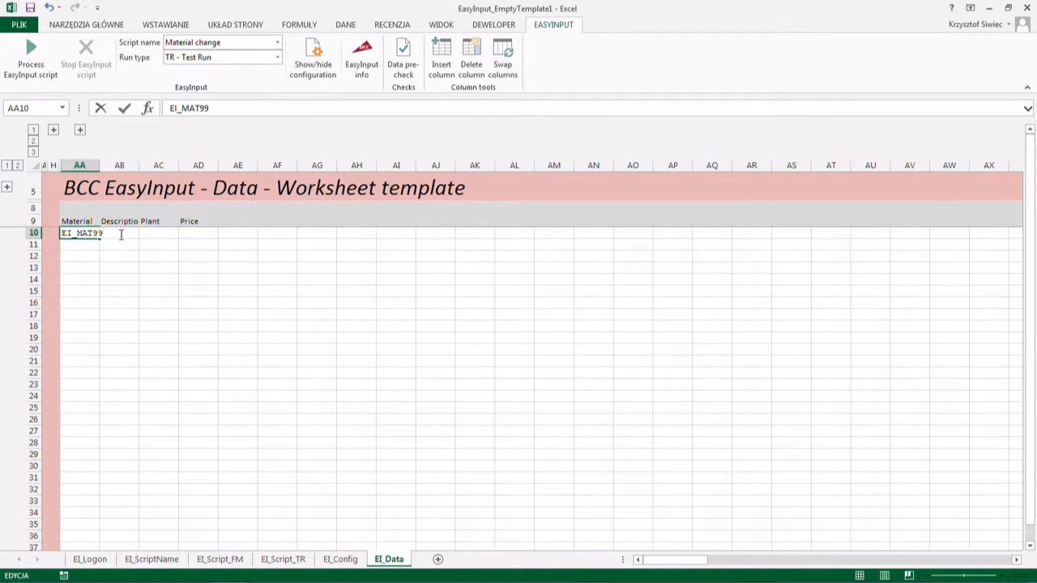
pyautogui.click(134, 259)
pyautogui.doubleClick(99, 166)
pyautogui.moveTo(490, 165); pyautogui.dragTo(126, 166)
# - Fill the first data row with description 'New desc. 02', plant 0001 and price 300
pyautogui.doubleClick(140, 234)
pyautogui.write('New desc')
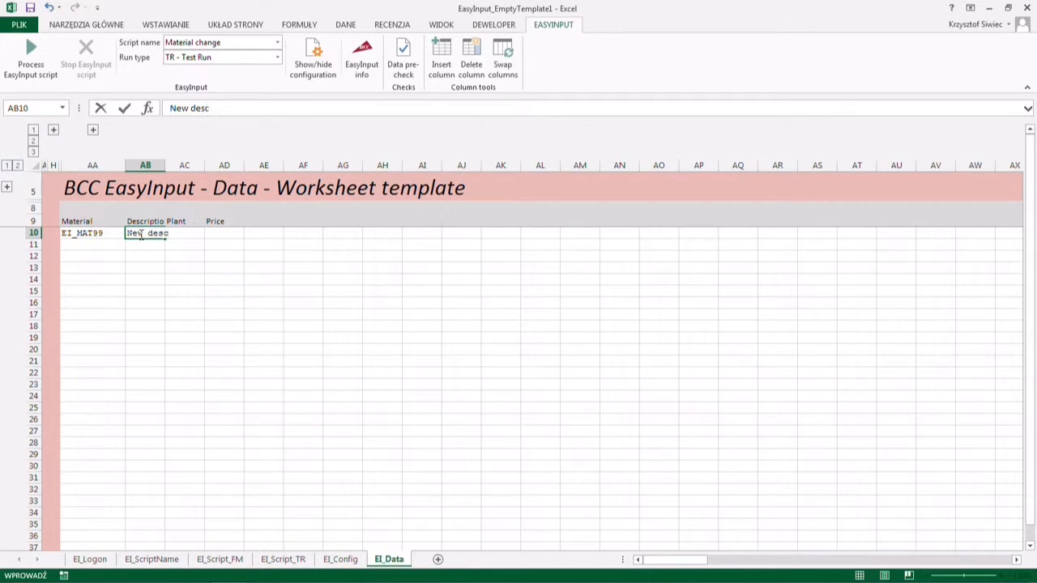
pyautogui.write('. 02')
pyautogui.press('Return')
pyautogui.doubleClick(165, 166)
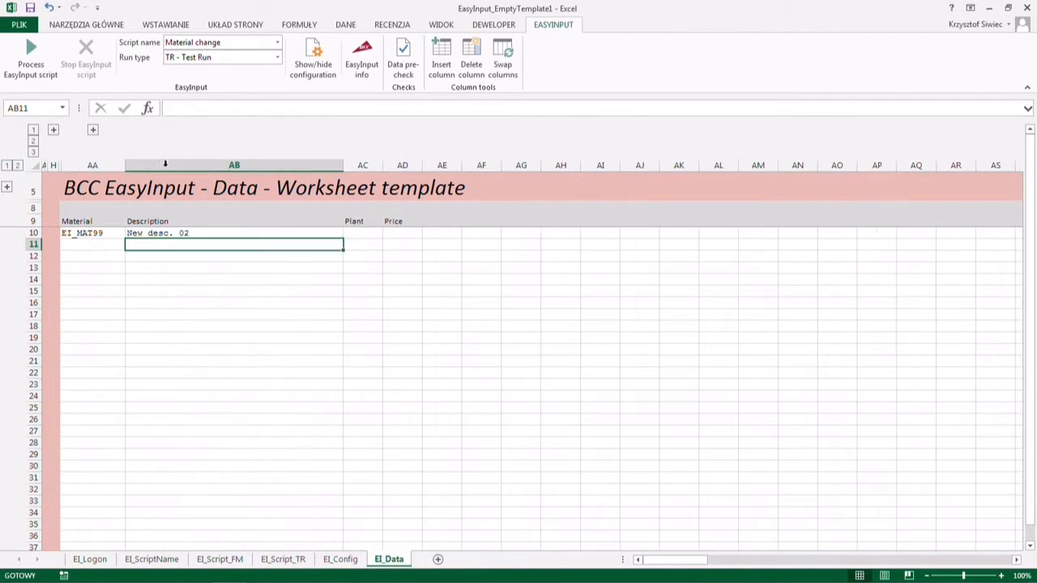
pyautogui.click(358, 231)
pyautogui.write('0001')
pyautogui.click(396, 232)
pyautogui.write('300')
pyautogui.press('Return')
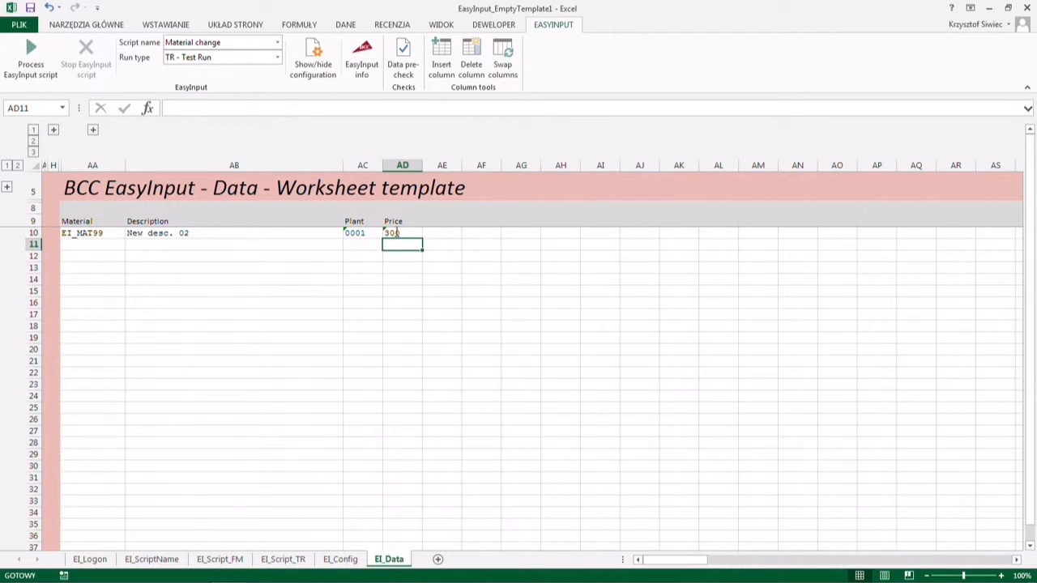
# - Change the first material to EI_MAT91 and copy the whole row into row 11
pyautogui.doubleClick(108, 232)
pyautogui.press('BackSpace')
pyautogui.write('1')
pyautogui.click(132, 253)
pyautogui.moveTo(98, 233); pyautogui.dragTo(402, 233)
pyautogui.hotkey('ctrl', 'c')
pyautogui.click(116, 244)
pyautogui.hotkey('ctrl', 'v')
# - Make the second row material EI_MAT99 with description 'New desc. 99'
pyautogui.doubleClick(108, 245)
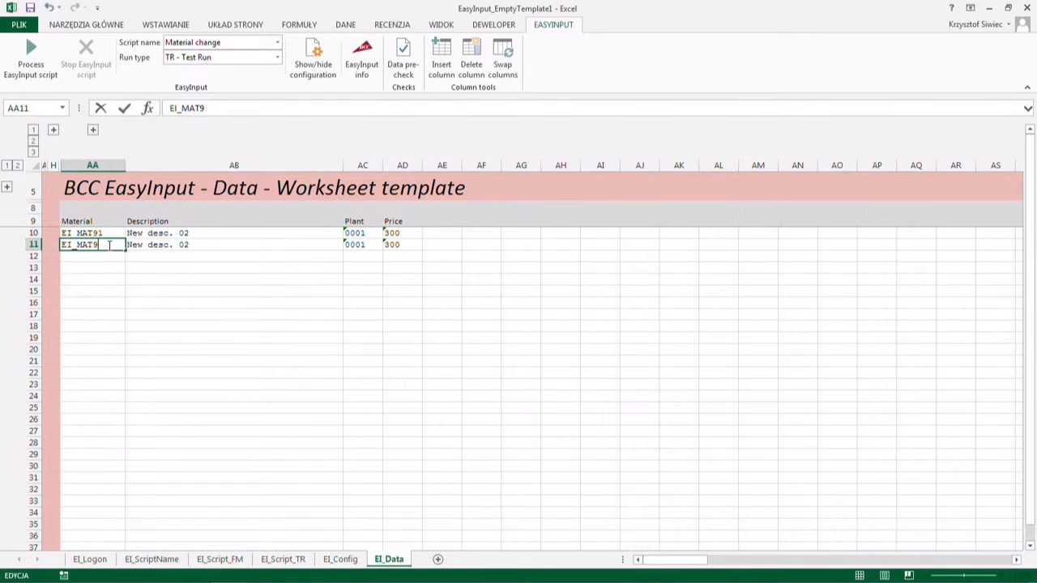
pyautogui.click(128, 247)
pyautogui.doubleClick(105, 247)
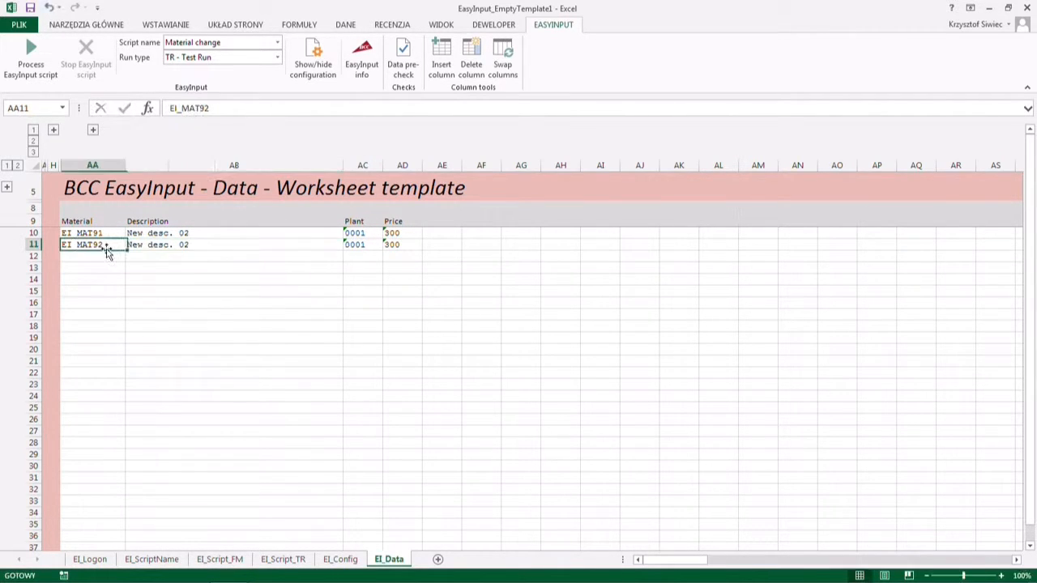
pyautogui.press('BackSpace')
pyautogui.write('9')
pyautogui.press('Return')
pyautogui.doubleClick(190, 246)
pyautogui.press('BackSpace')
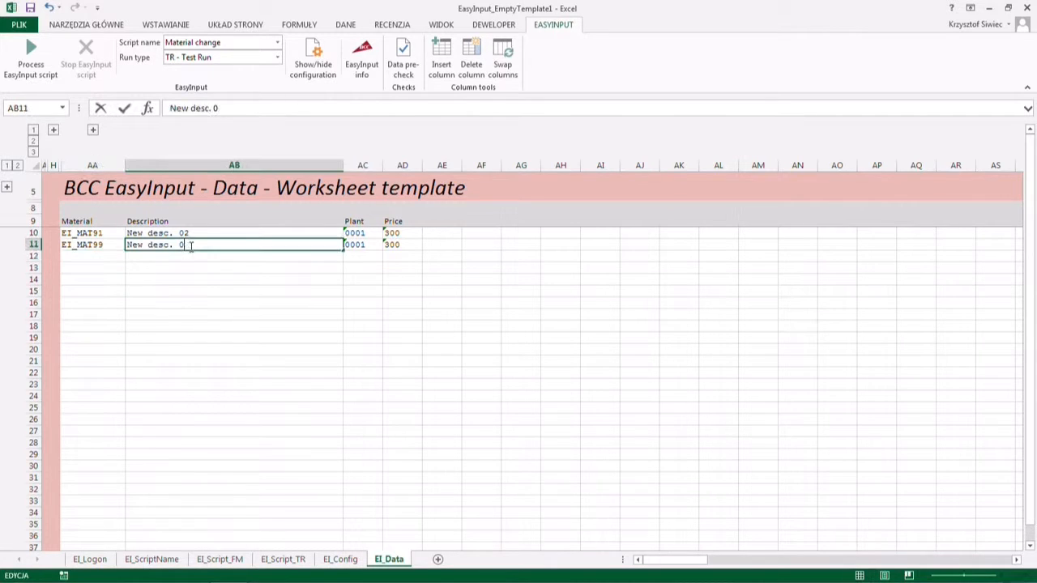
pyautogui.write('99')
pyautogui.press('Return')
# - Correct the first row's description in AB10 to 'New desc. 91'
pyautogui.click(193, 234)
pyautogui.doubleClick(194, 233)
pyautogui.press('BackSpace')
pyautogui.write('1')
pyautogui.press('BackSpace')
pyautogui.press('BackSpace')
pyautogui.write('91')
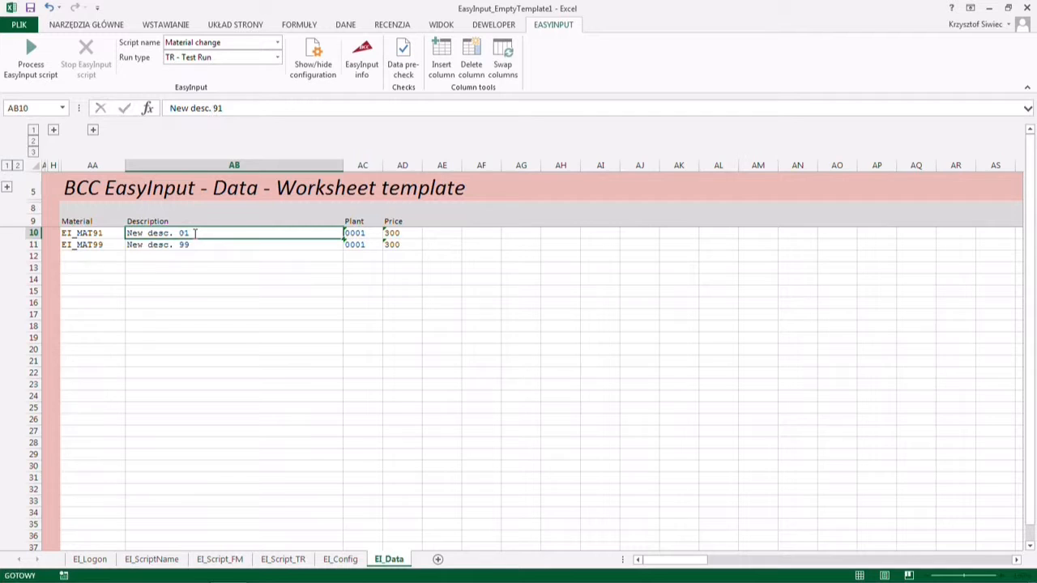
pyautogui.press('Return')
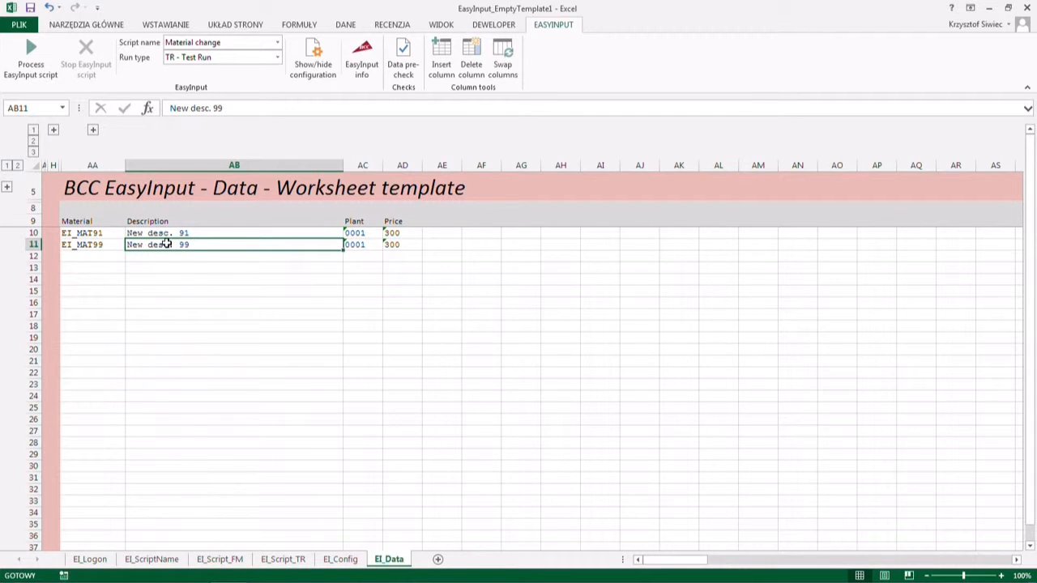
# - Test-run the Material change script and expand the hidden columns to show both rows' OK status
pyautogui.click(30, 61)
pyautogui.press('Return')
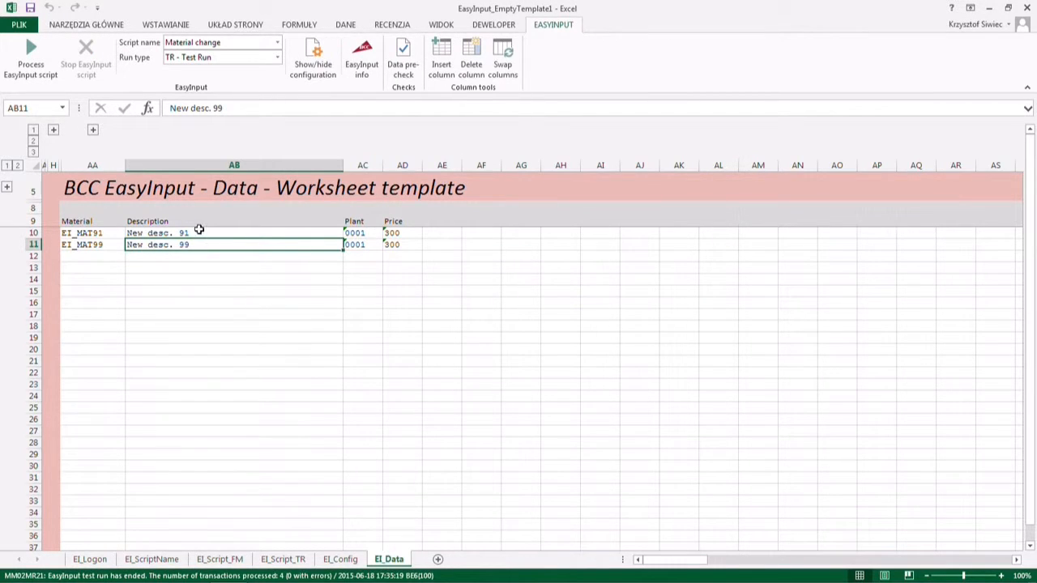
pyautogui.click(54, 131)
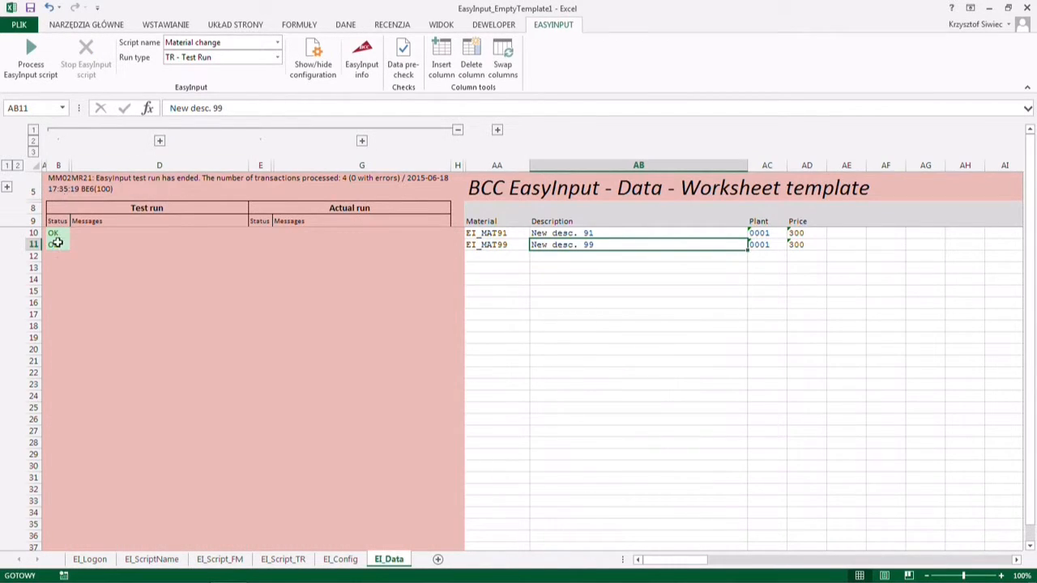
pyautogui.moveTo(55, 234); pyautogui.dragTo(57, 245)
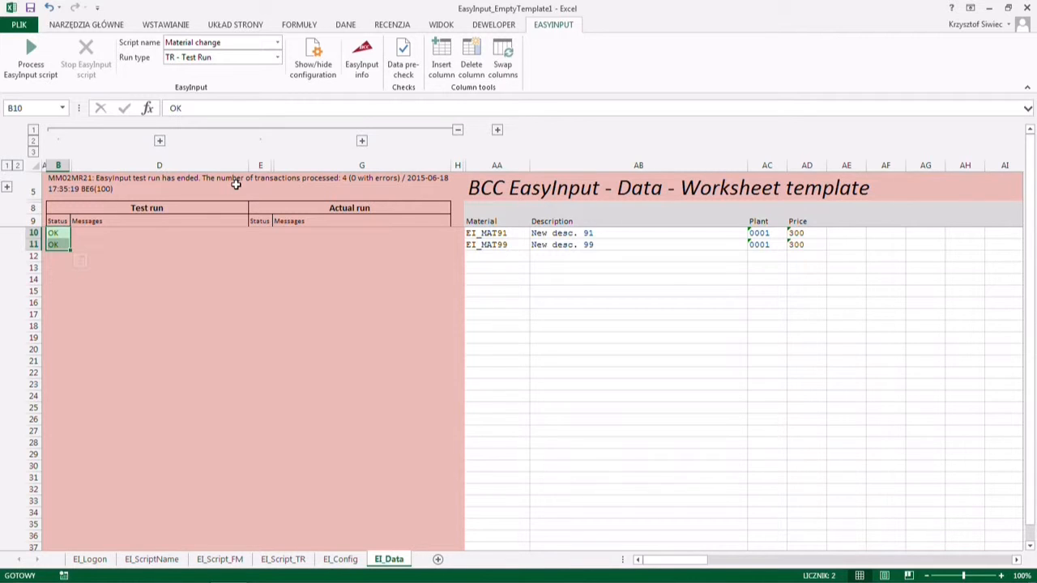
pyautogui.click(277, 57)
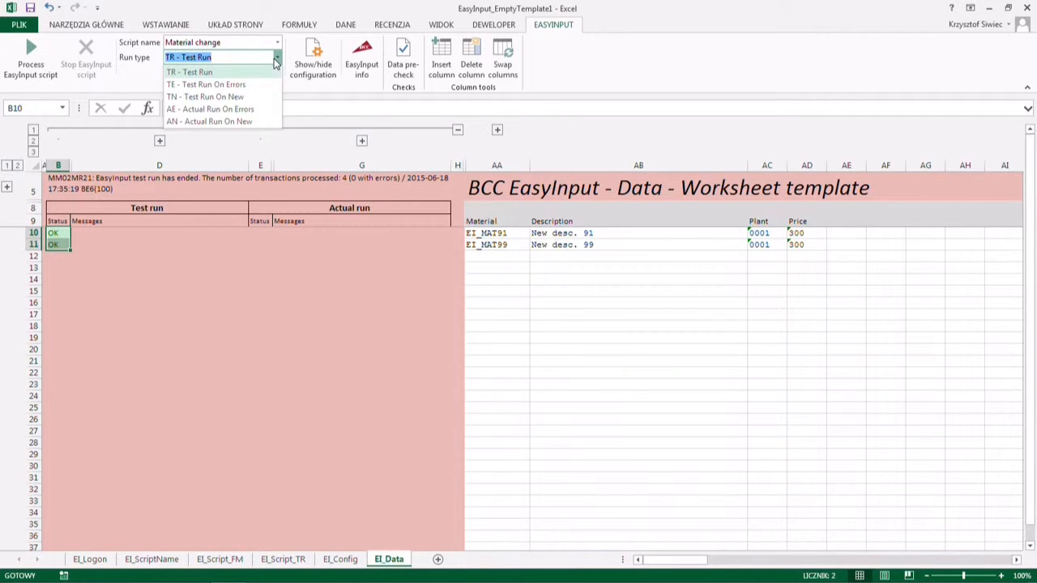
# - Process the script as AN - Actual Run On New and review both materials' run messages
pyautogui.click(209, 121)
pyautogui.click(30, 56)
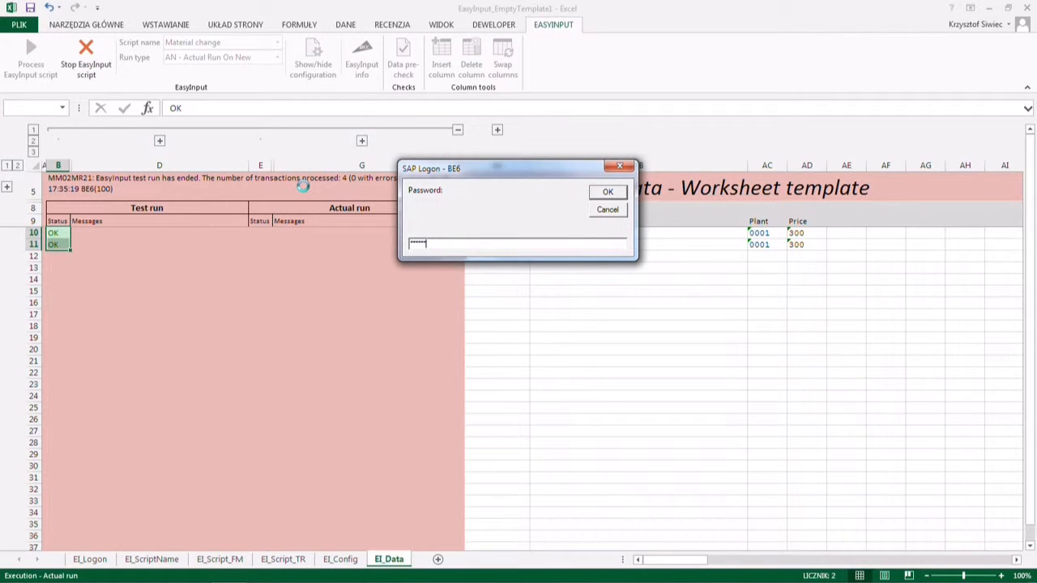
pyautogui.press('Return')
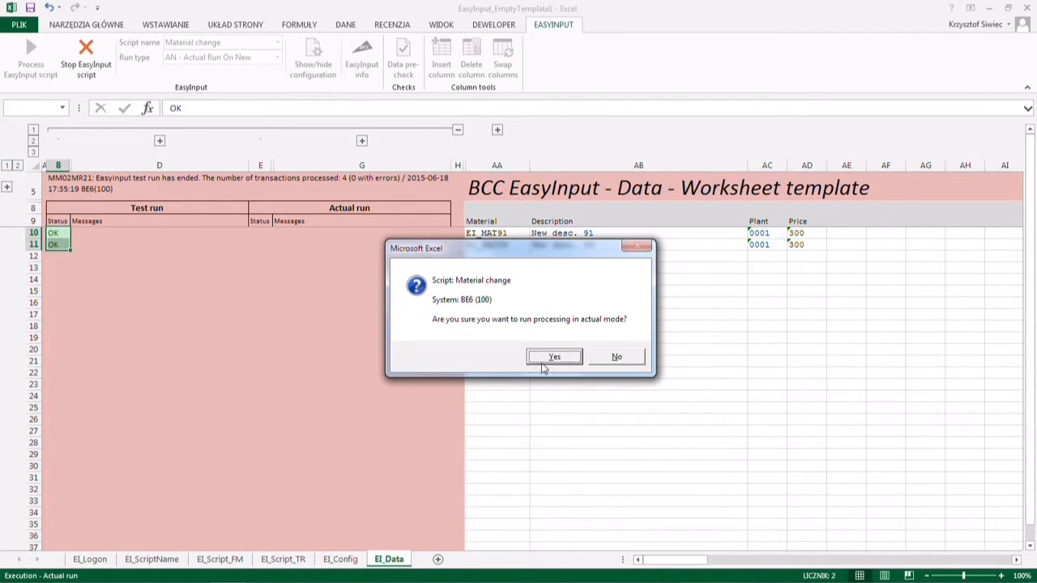
pyautogui.click(543, 364)
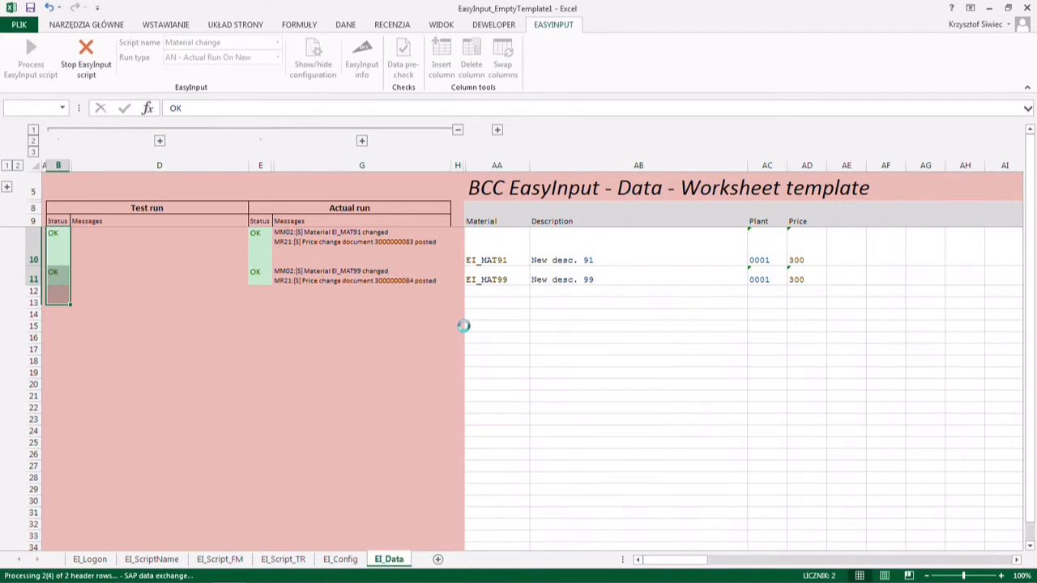
pyautogui.click(333, 277)
pyautogui.click(303, 241)
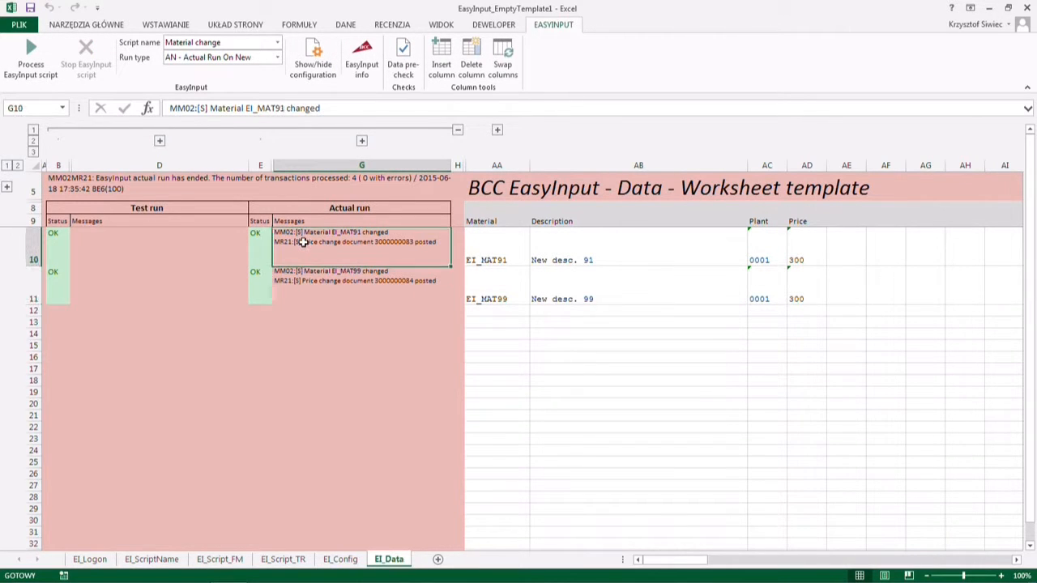
pyautogui.click(340, 273)
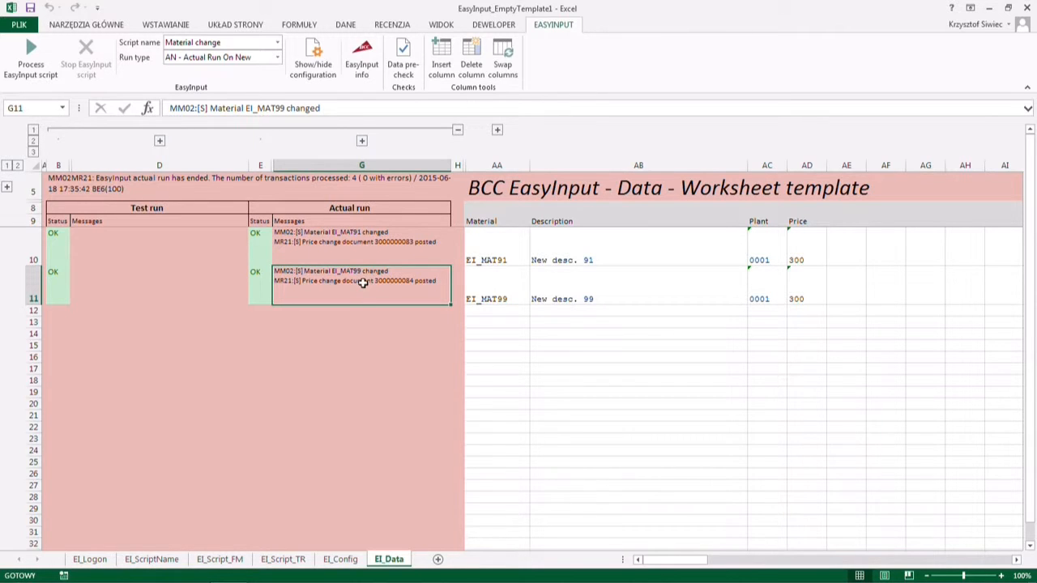
# - Copy the material number EI_MAT91 from cell AA10 and launch SAP Logon
pyautogui.click(492, 260)
pyautogui.doubleClick(507, 261)
pyautogui.moveTo(507, 261); pyautogui.dragTo(454, 259)
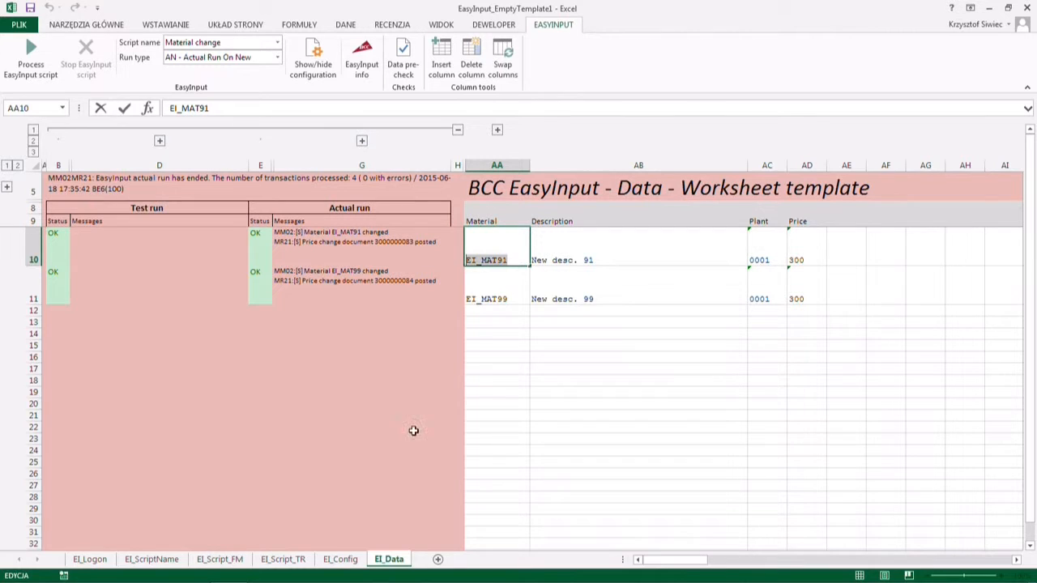
pyautogui.click(349, 572)
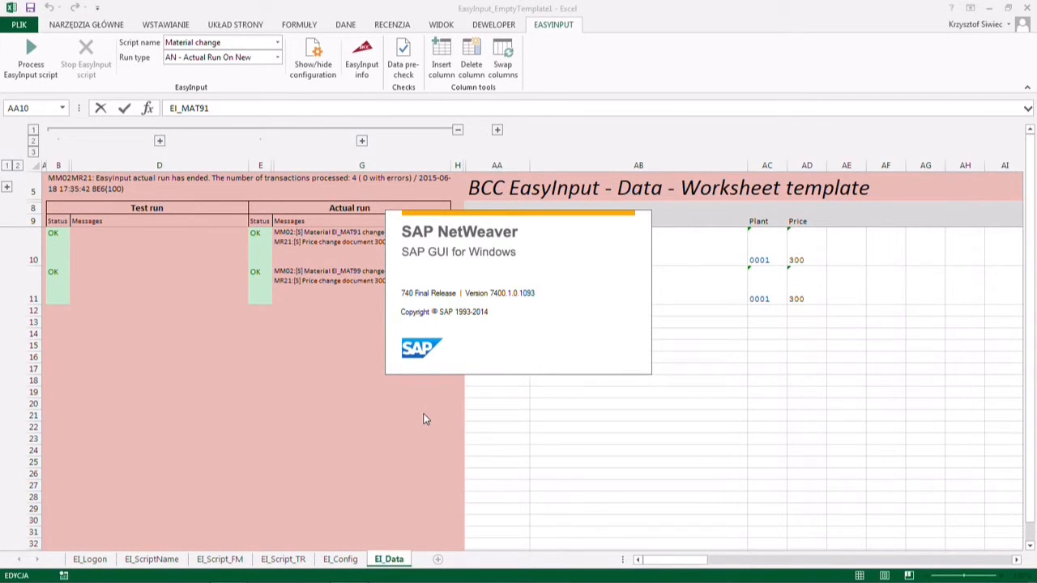
# - Log on to the BE6 system with the user name and English logon language
pyautogui.click(76, 201)
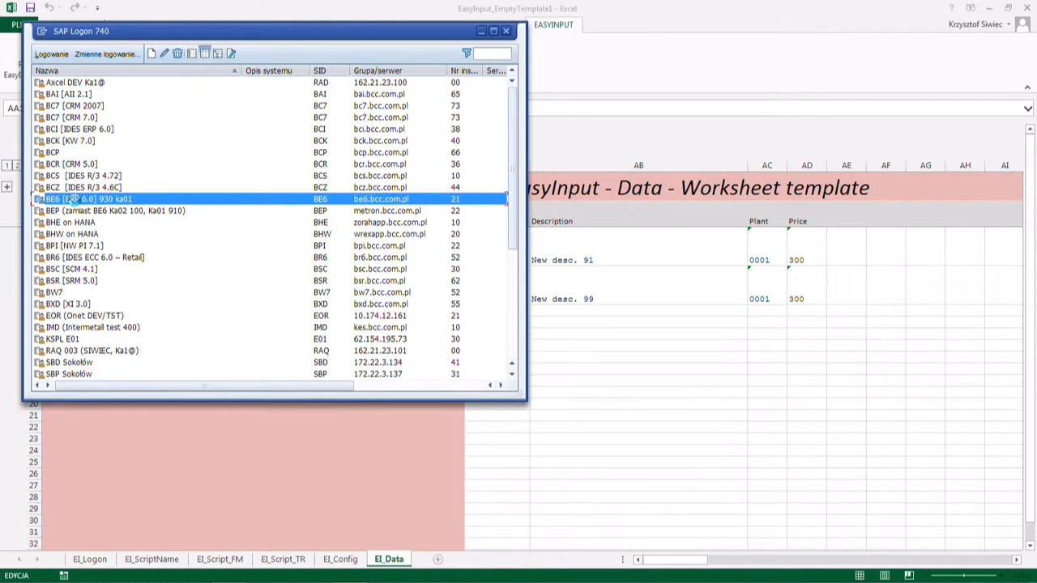
pyautogui.write('siwieck')
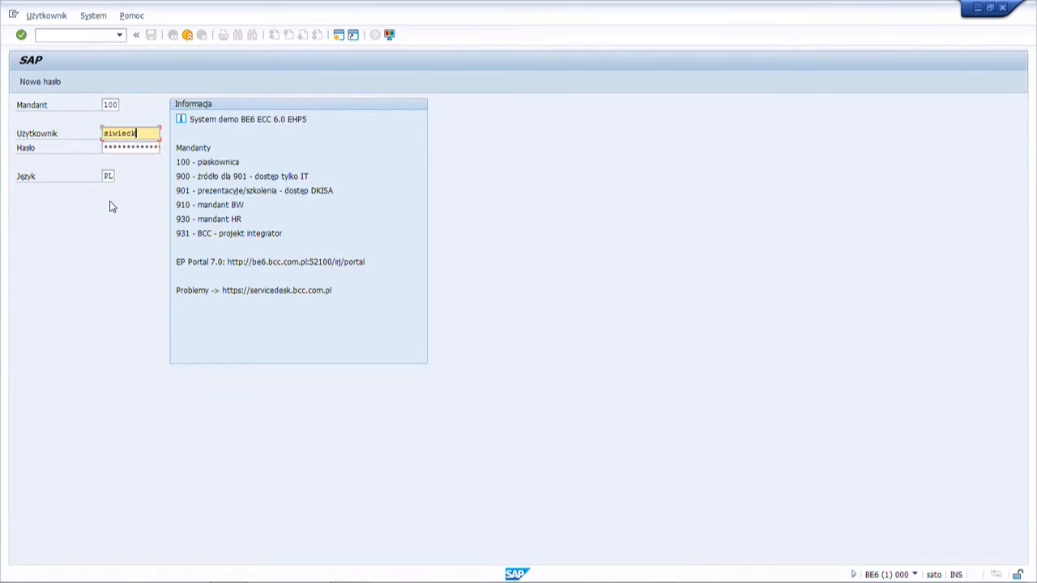
pyautogui.press('Tab')
pyautogui.press('Tab')
pyautogui.write('EN')
pyautogui.press('Return')
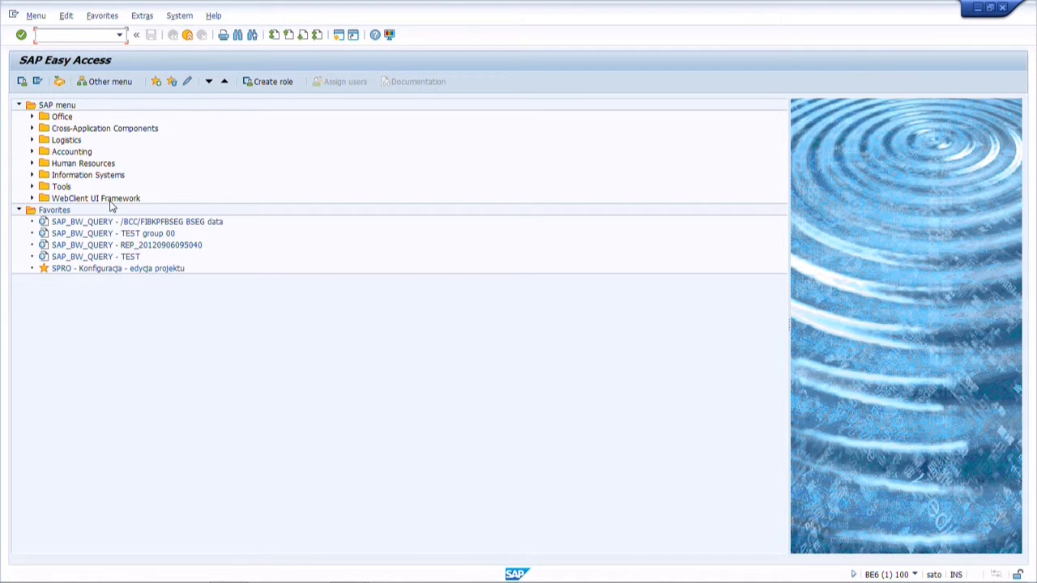
# - In MR21, confirm EI_MAT91 in plant 0001 shows price 300,00, then exit without saving
pyautogui.write('mr21')
pyautogui.press('Return')
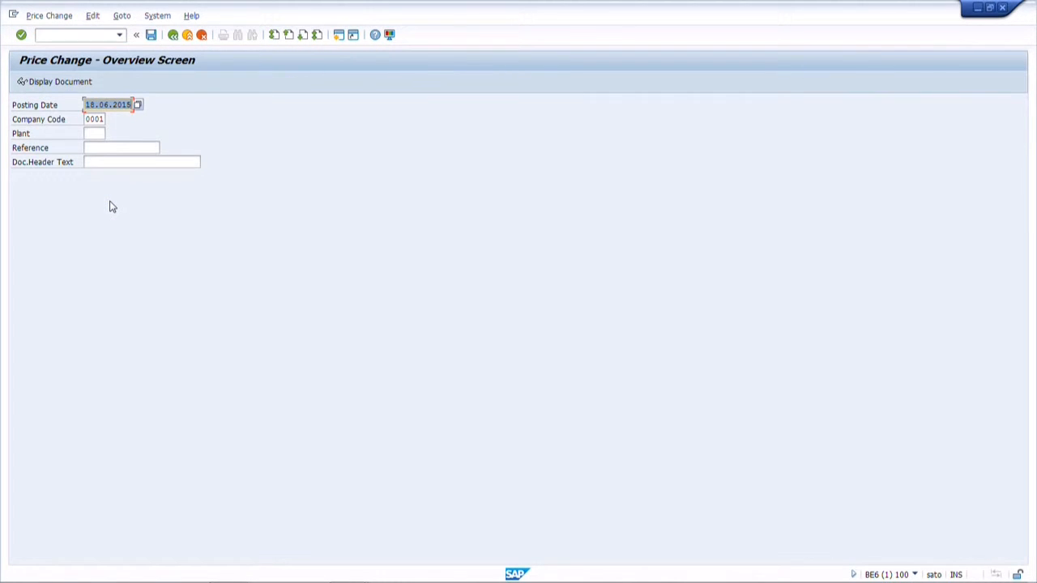
pyautogui.click(91, 134)
pyautogui.write('0001')
pyautogui.press('Return')
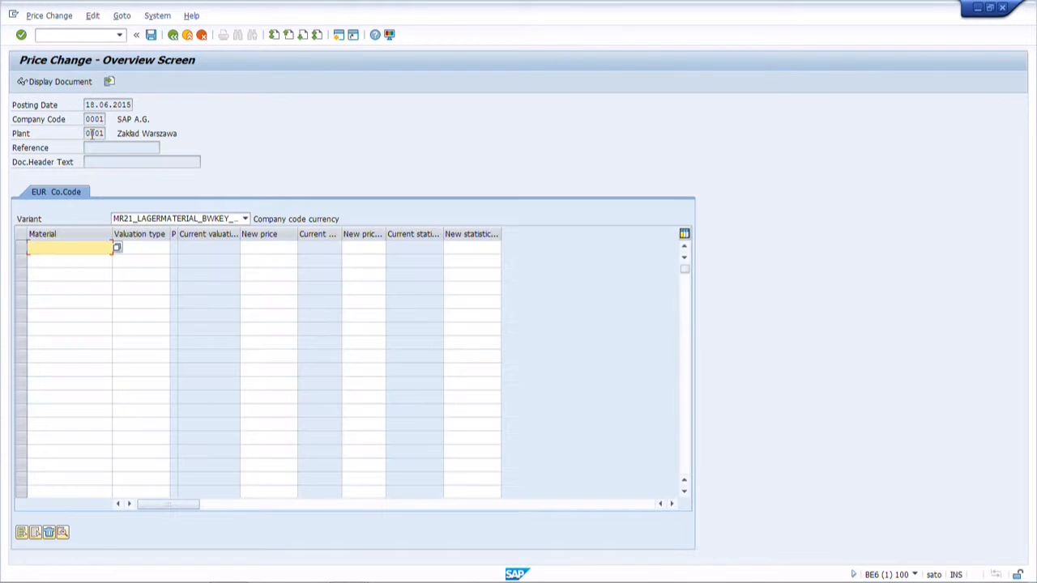
pyautogui.write('EI_MAT91')
pyautogui.press('Return')
pyautogui.moveTo(271, 248); pyautogui.dragTo(193, 251)
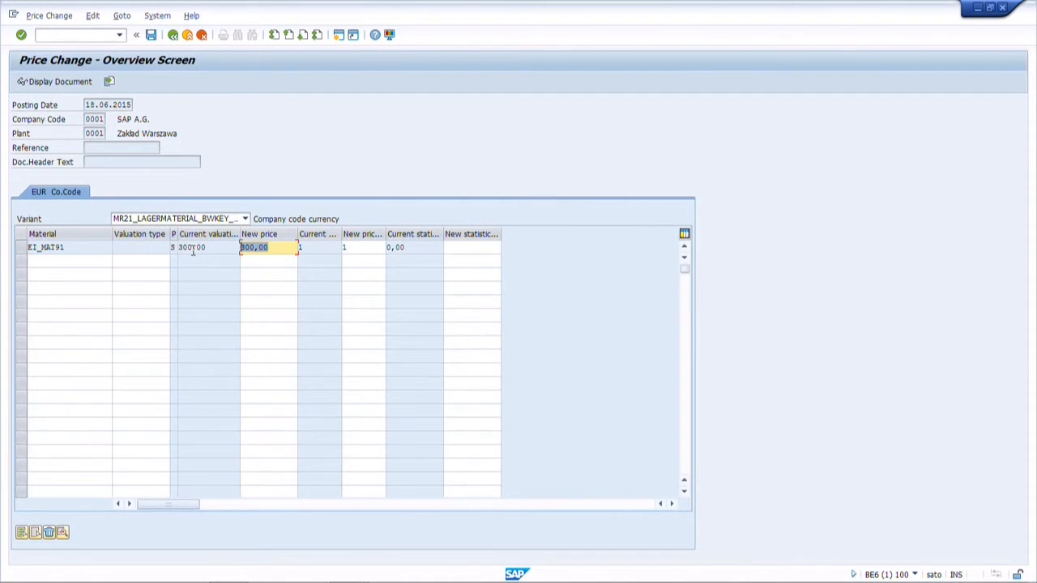
pyautogui.click(173, 35)
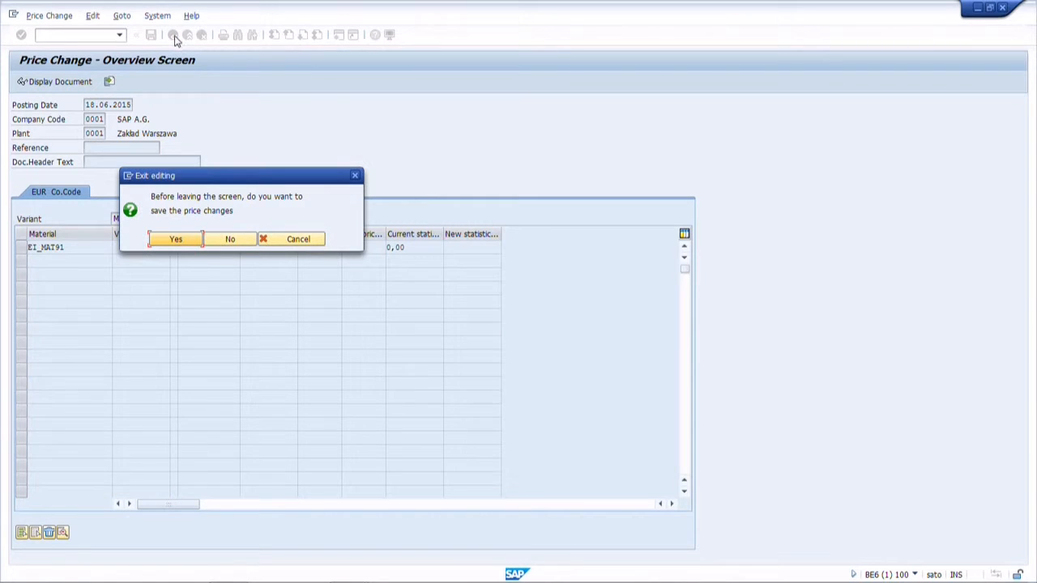
pyautogui.click(235, 242)
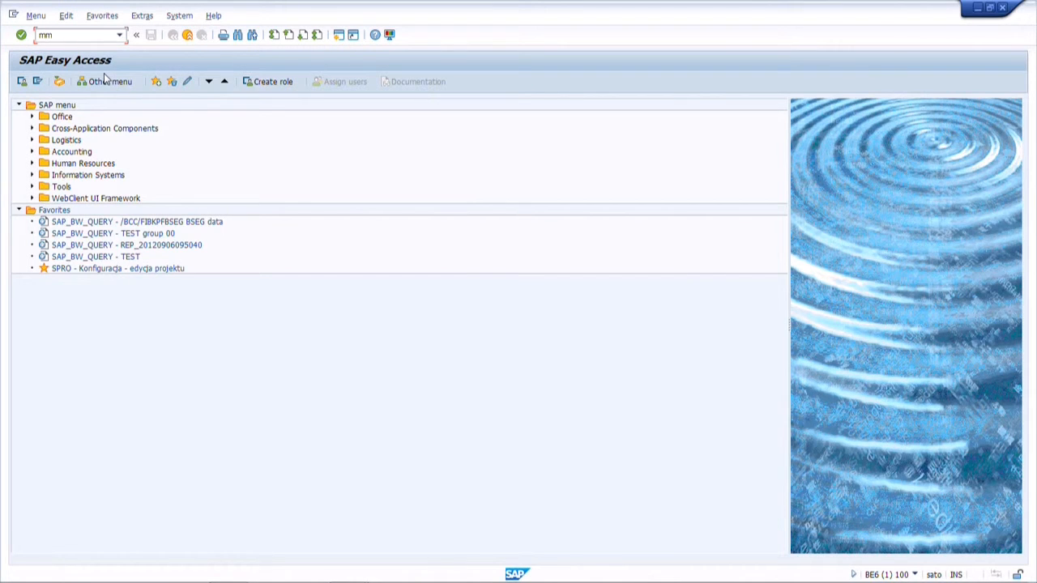
# - Display EI_MAT91's Basic Data 1 in MM03 to confirm the description 'New desc. 91'
pyautogui.write('mm03')
pyautogui.press('Return')
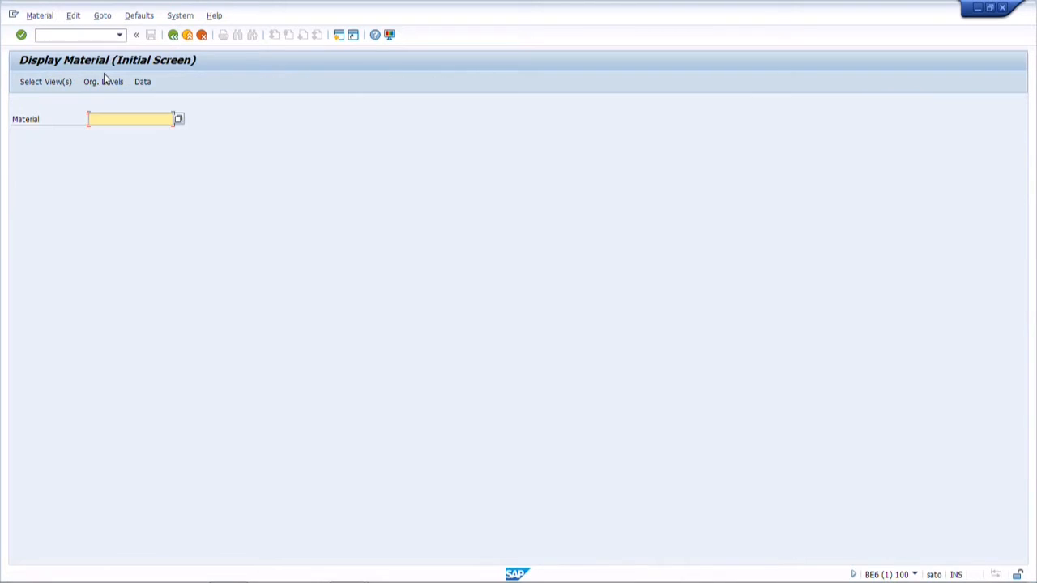
pyautogui.write('EI_MAT91')
pyautogui.press('Return')
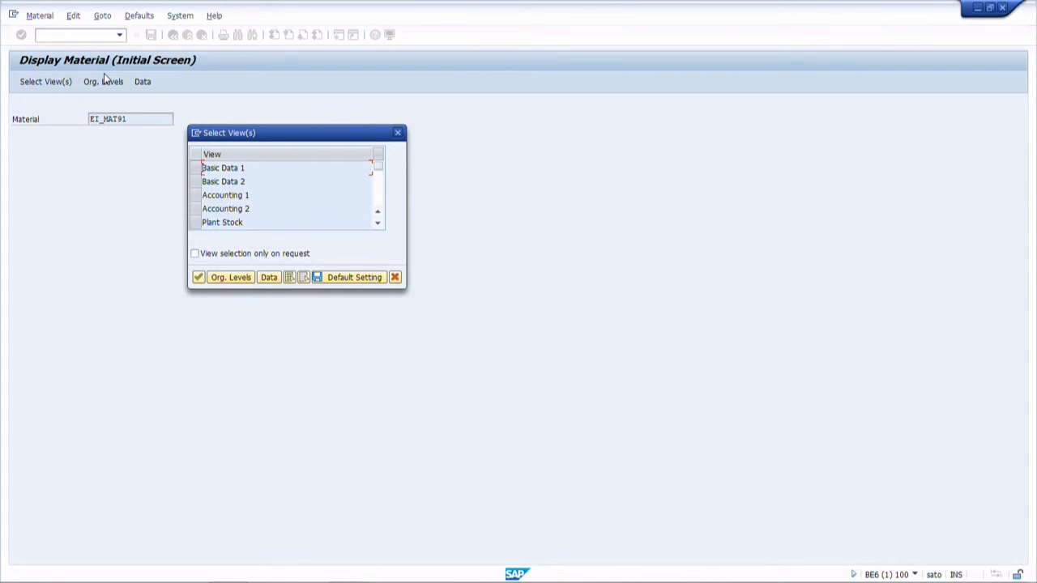
pyautogui.click(194, 168)
pyautogui.click(198, 277)
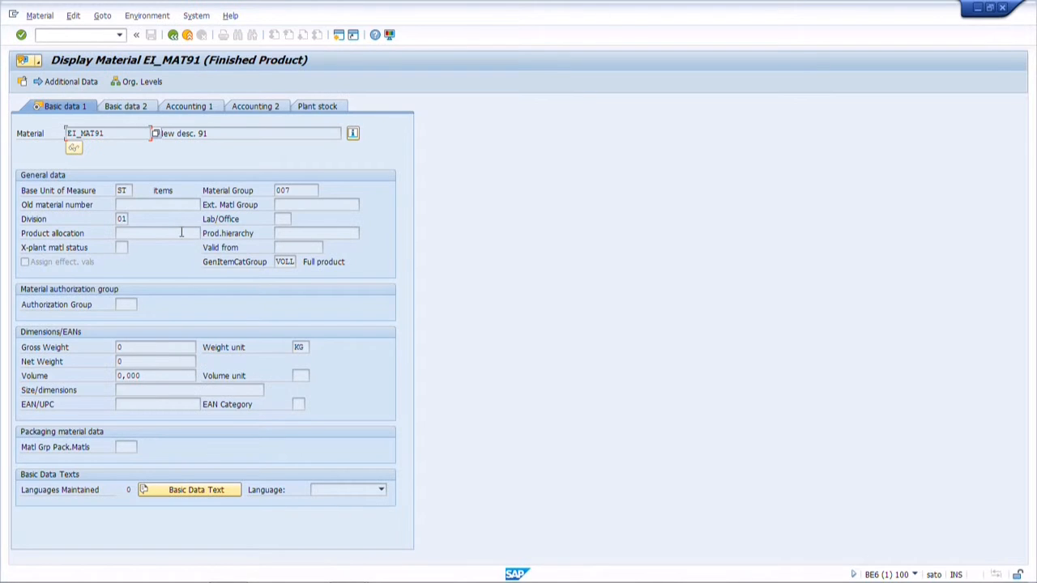
pyautogui.click(215, 133)
pyautogui.hotkey('alt', 'Tab')
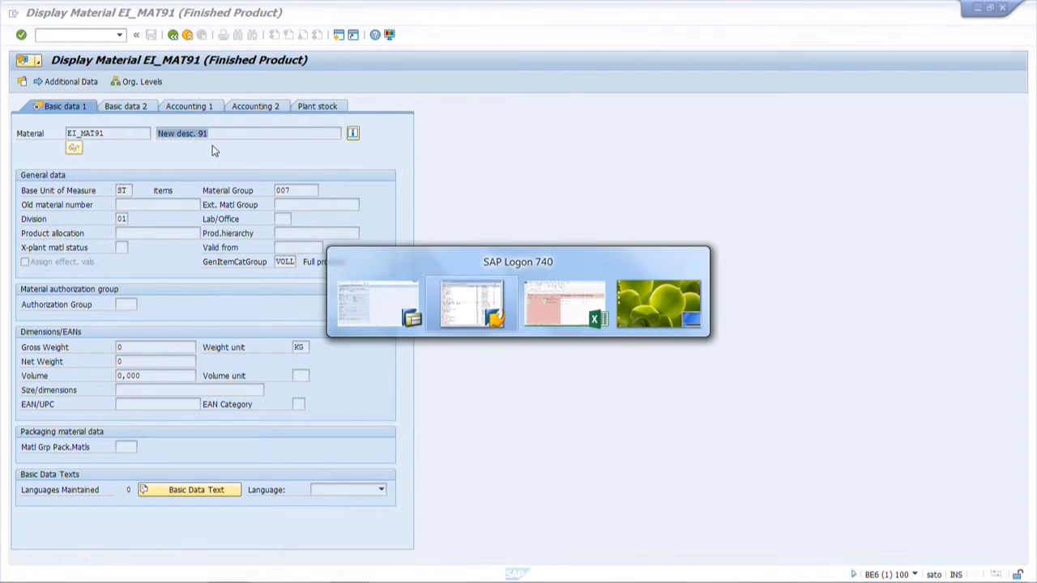
# - Read the actual run messages for EI_MAT91 and EI_MAT99, then select AA10:AD11
pyautogui.click(366, 241)
pyautogui.click(303, 274)
pyautogui.click(301, 243)
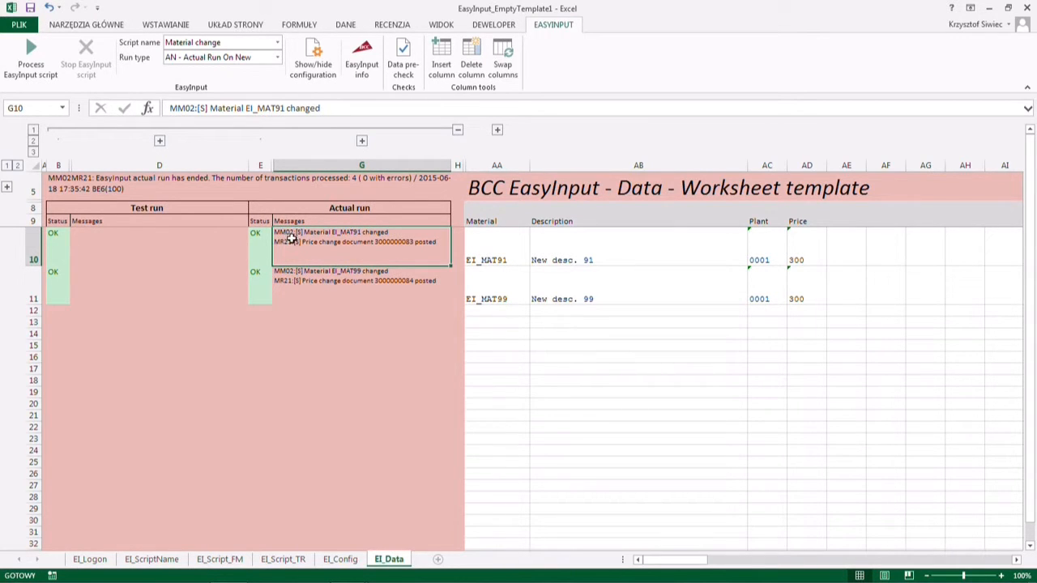
pyautogui.click(287, 277)
pyautogui.click(291, 261)
pyautogui.moveTo(488, 260); pyautogui.dragTo(796, 298)
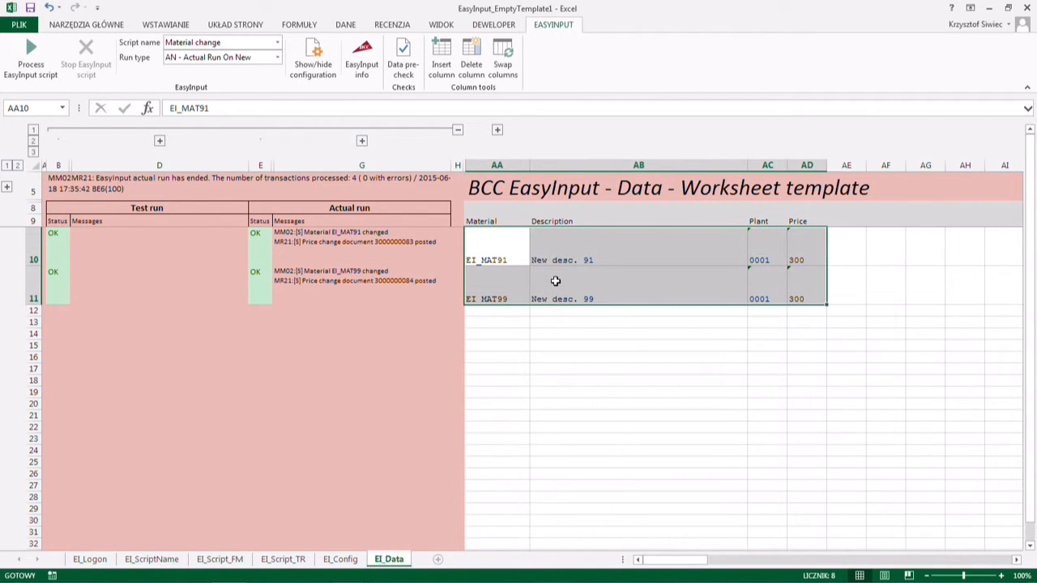